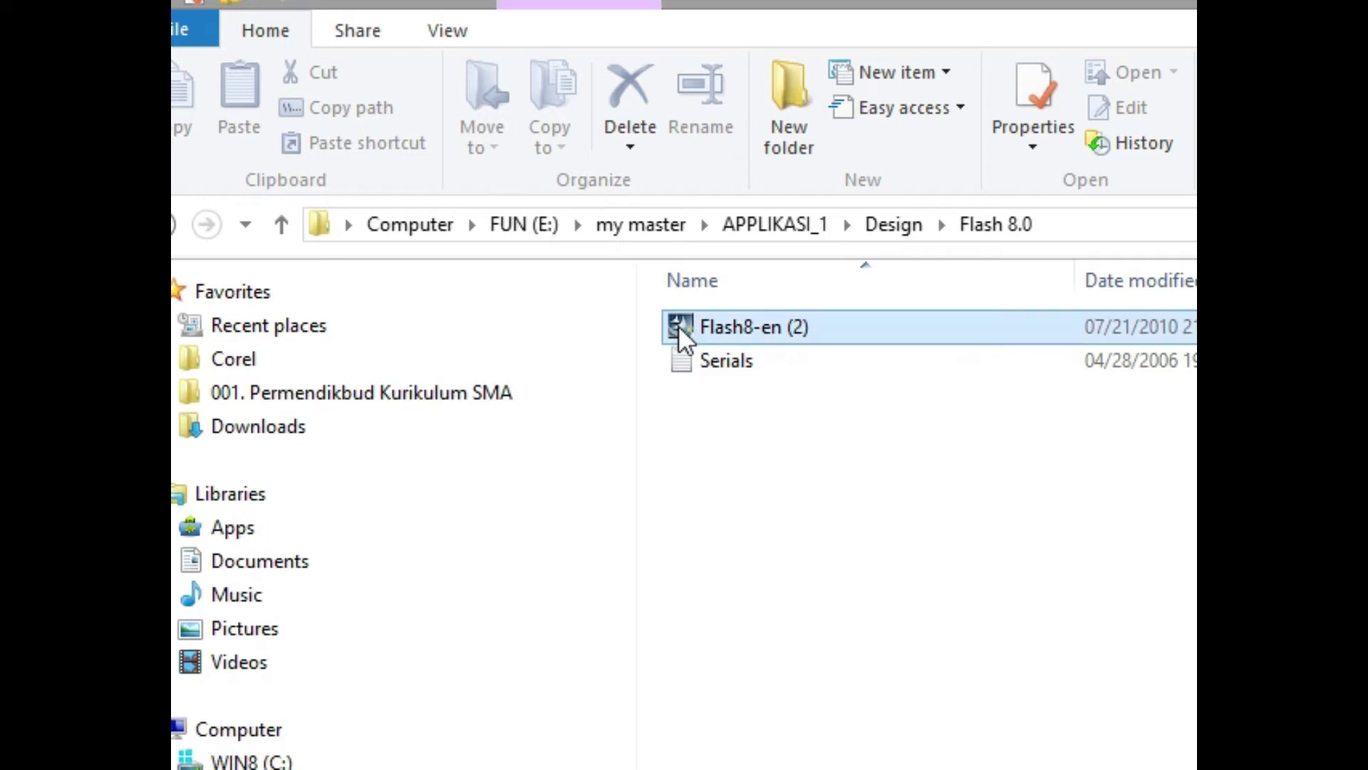
right_click(678, 325)
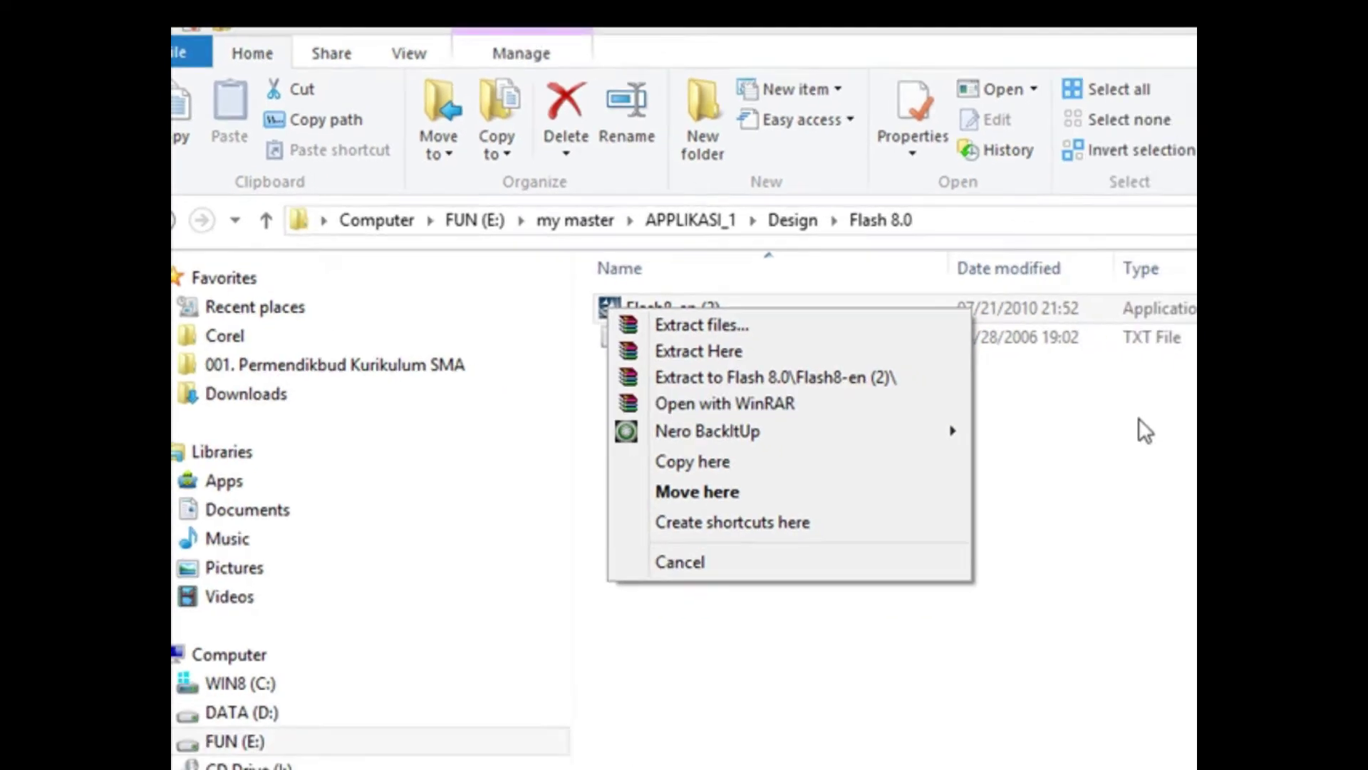
click(1145, 430)
drag(1177, 424, 1040, 307)
right_click(1041, 306)
click(568, 385)
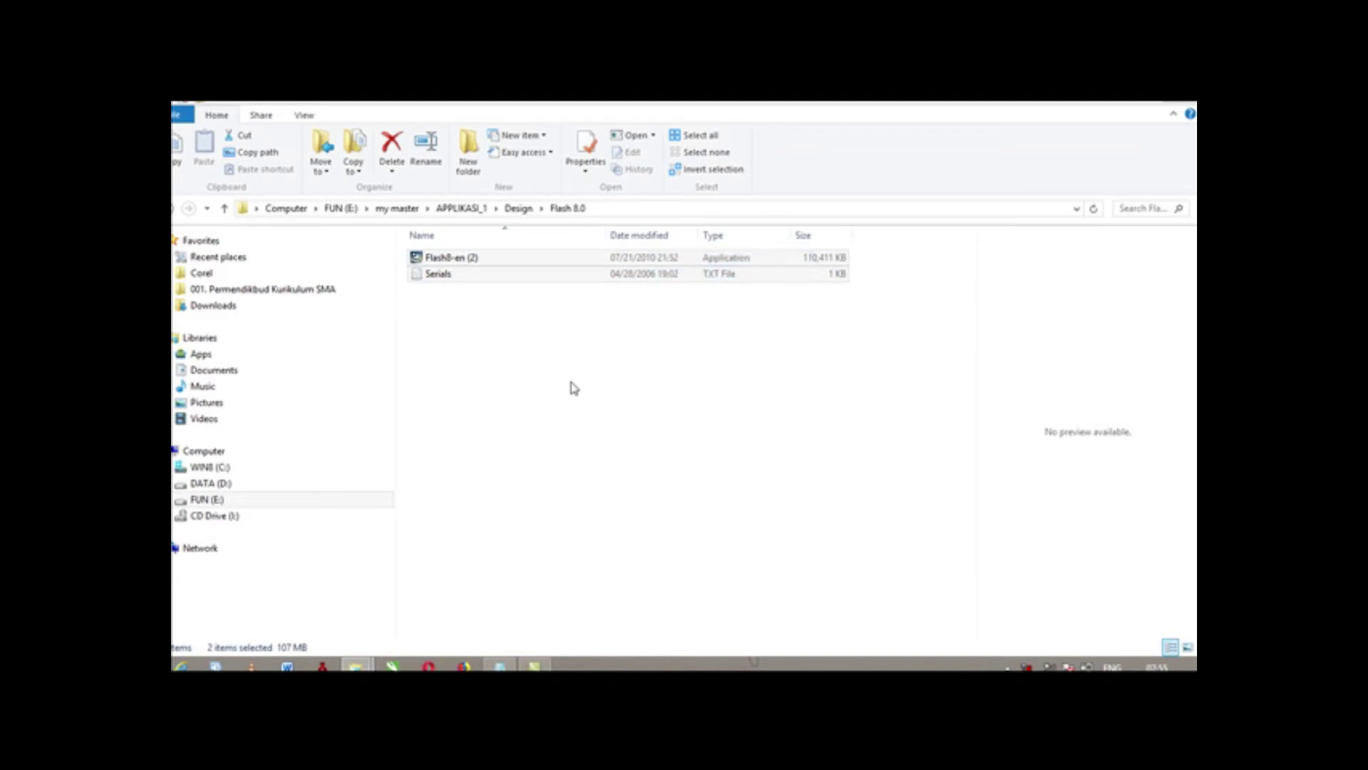
click(449, 258)
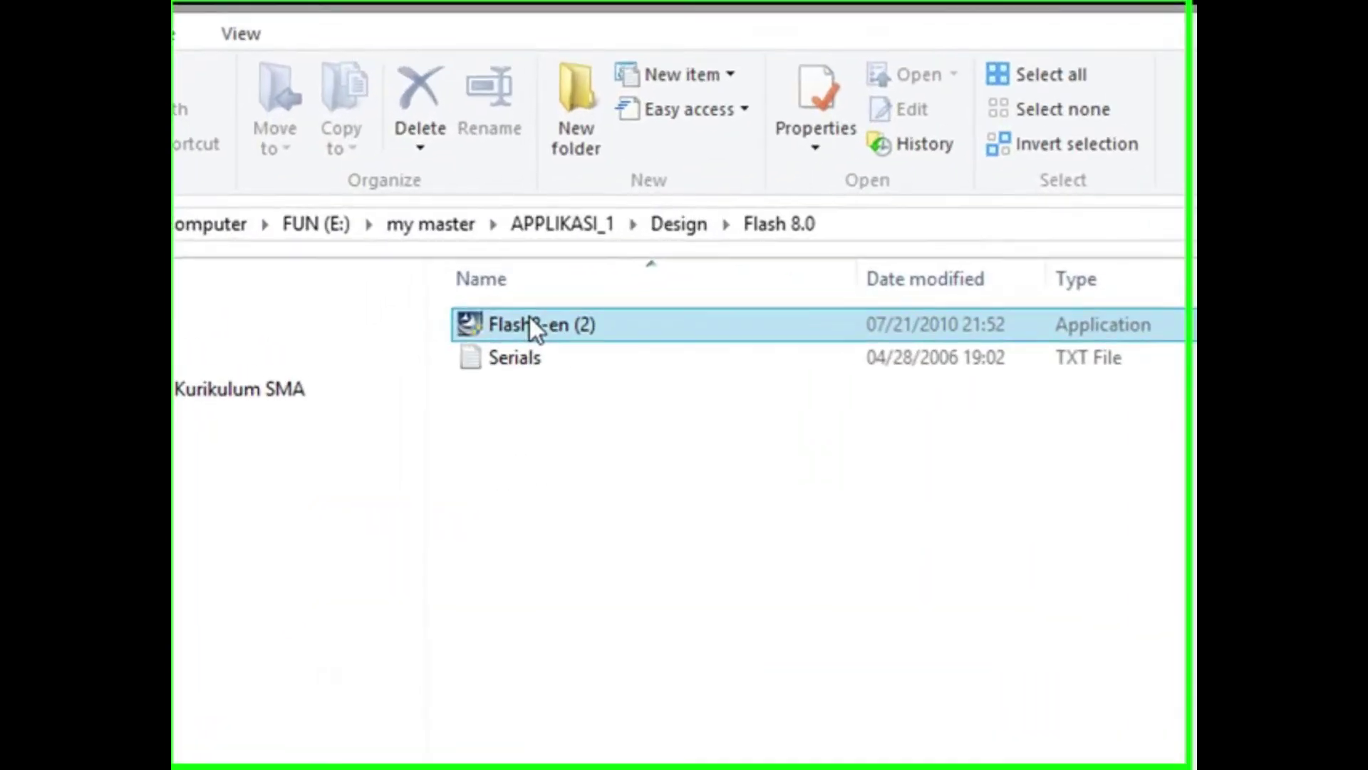
double_click(530, 318)
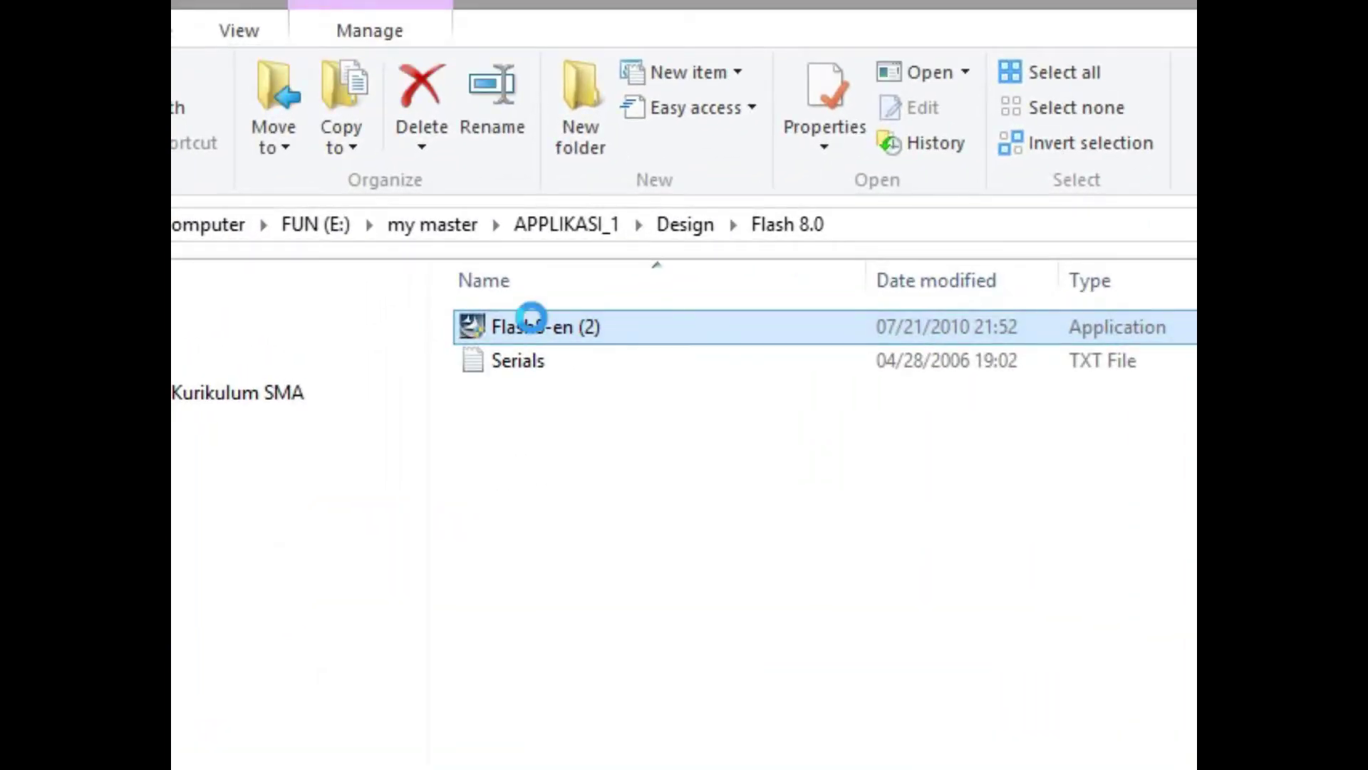
right_click(530, 325)
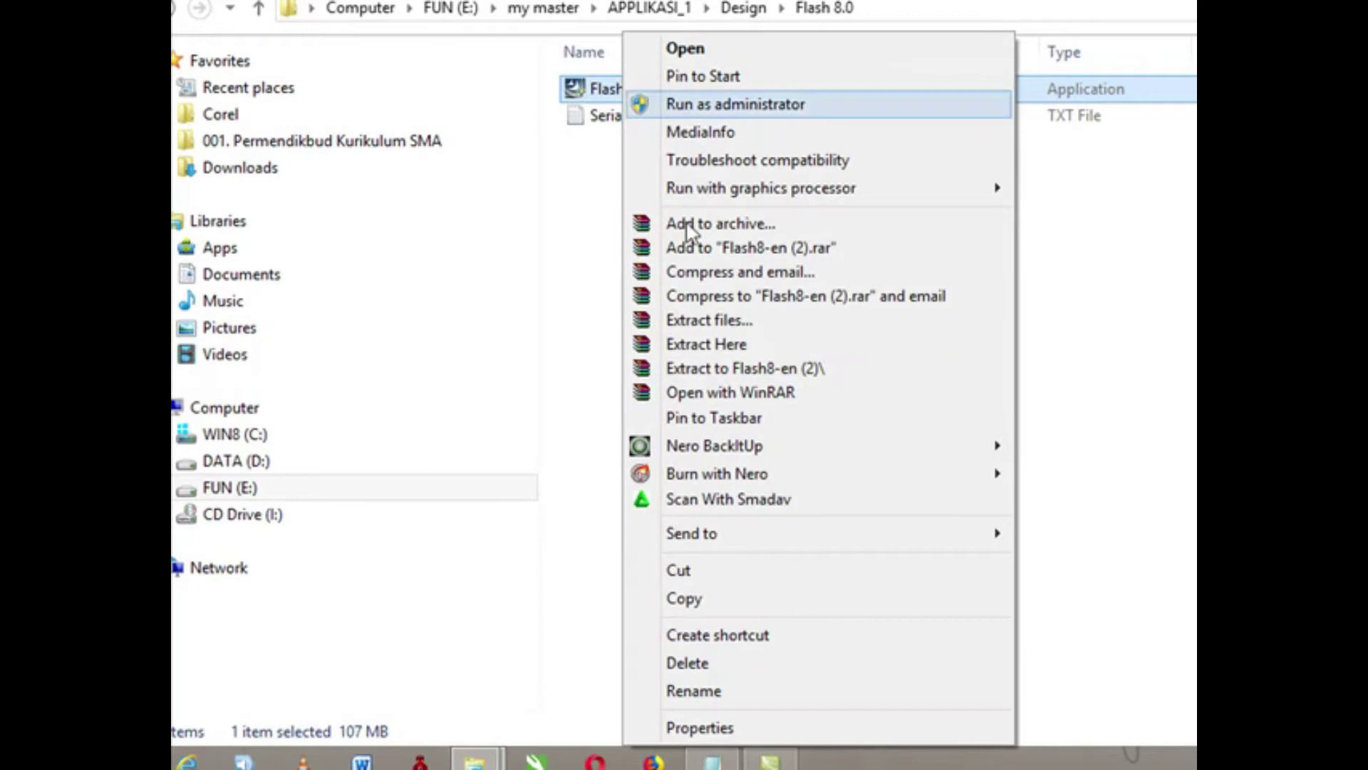
click(702, 728)
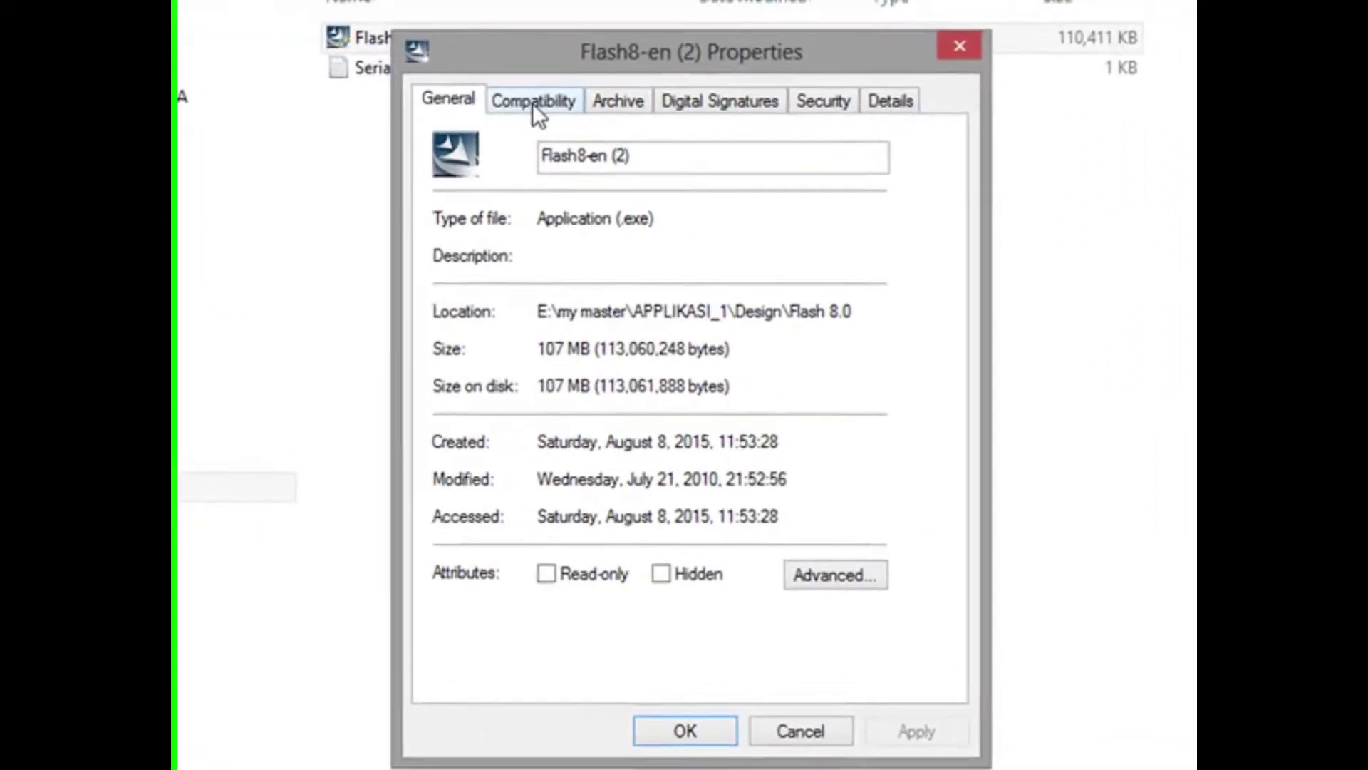
click(553, 98)
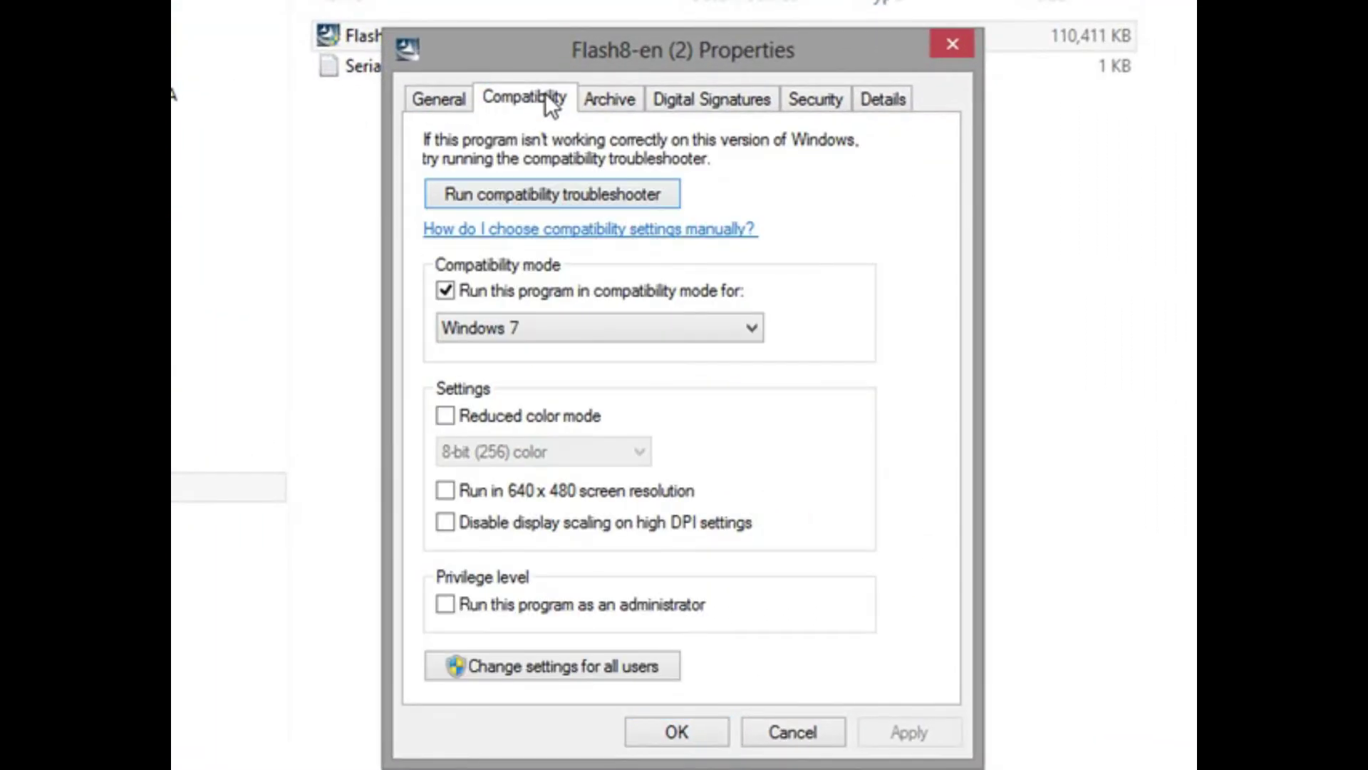
click(741, 329)
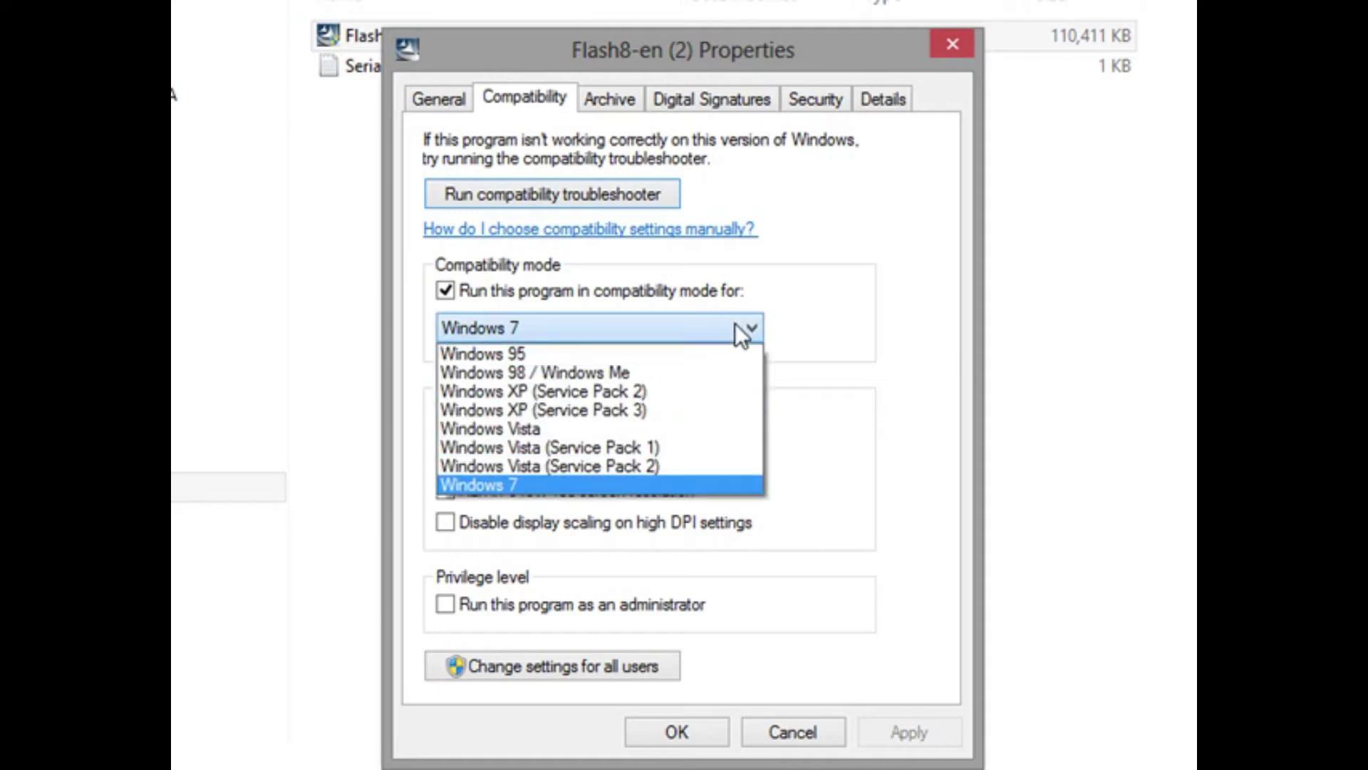
click(655, 493)
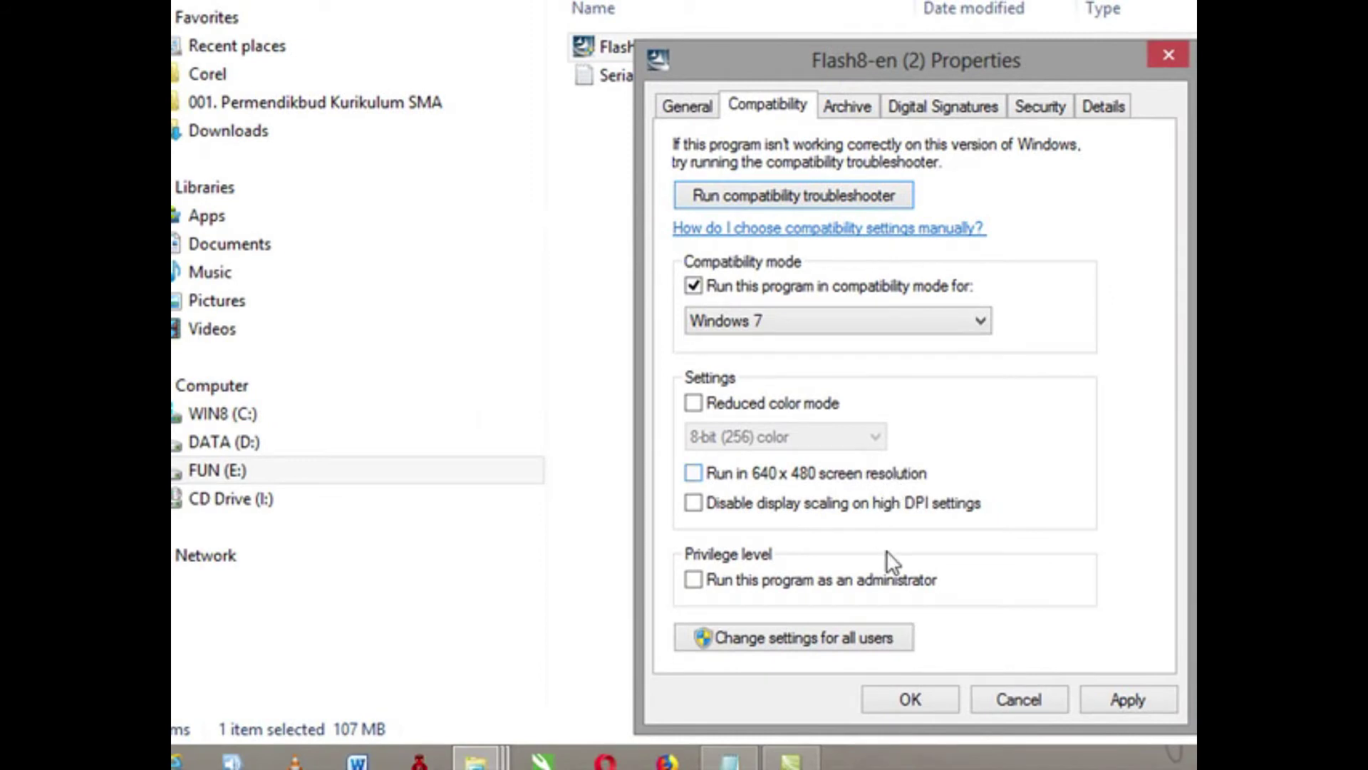
click(1029, 700)
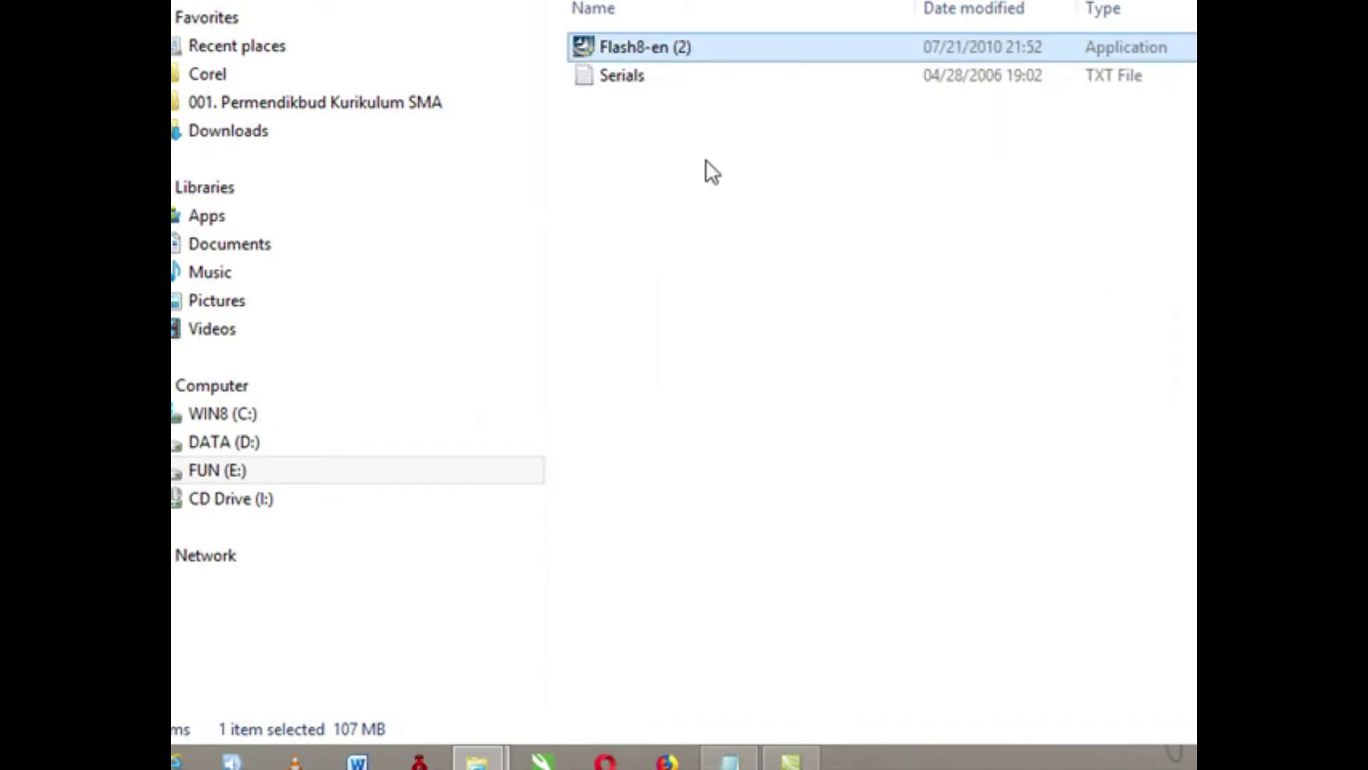
Step: Set the Flash8-en (2) installer file to run in compatibility mode for Windows 7 and apply the change
double_click(626, 50)
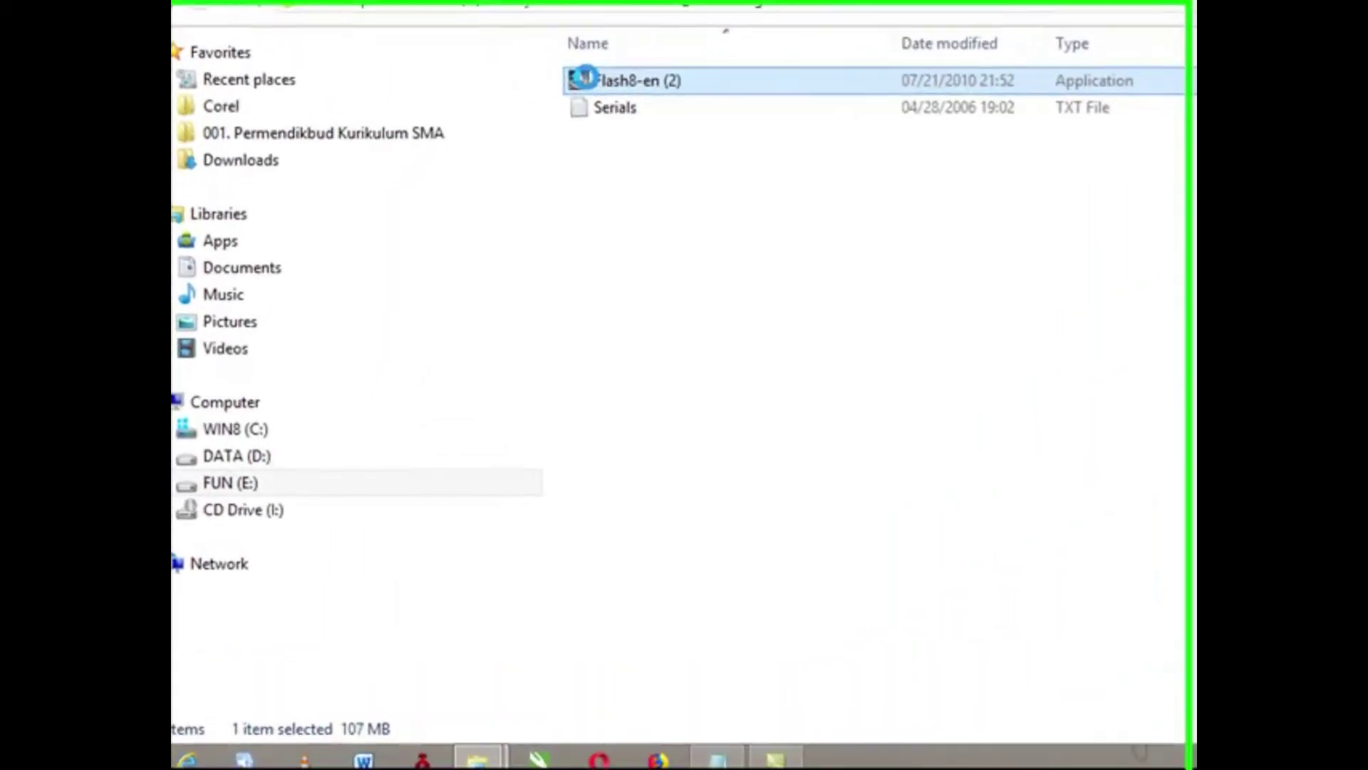
right_click(422, 255)
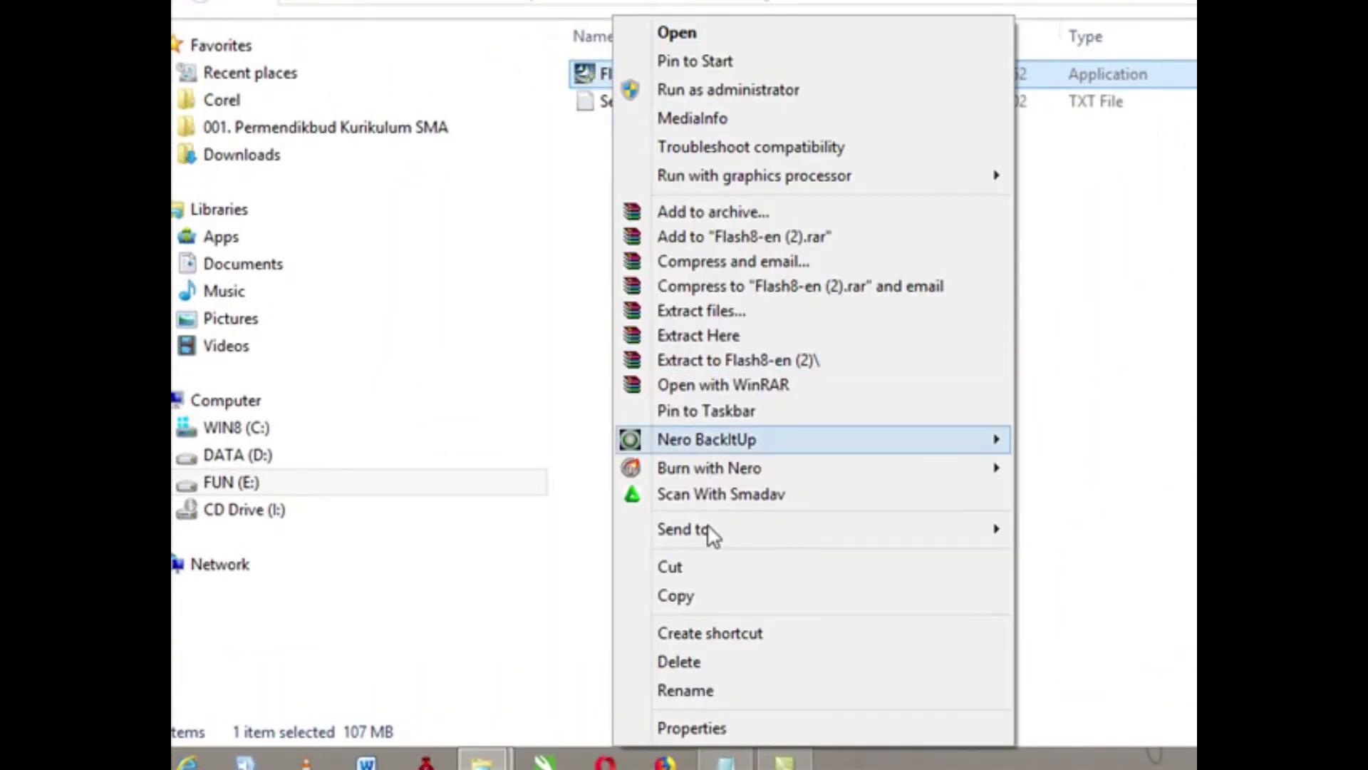
click(666, 727)
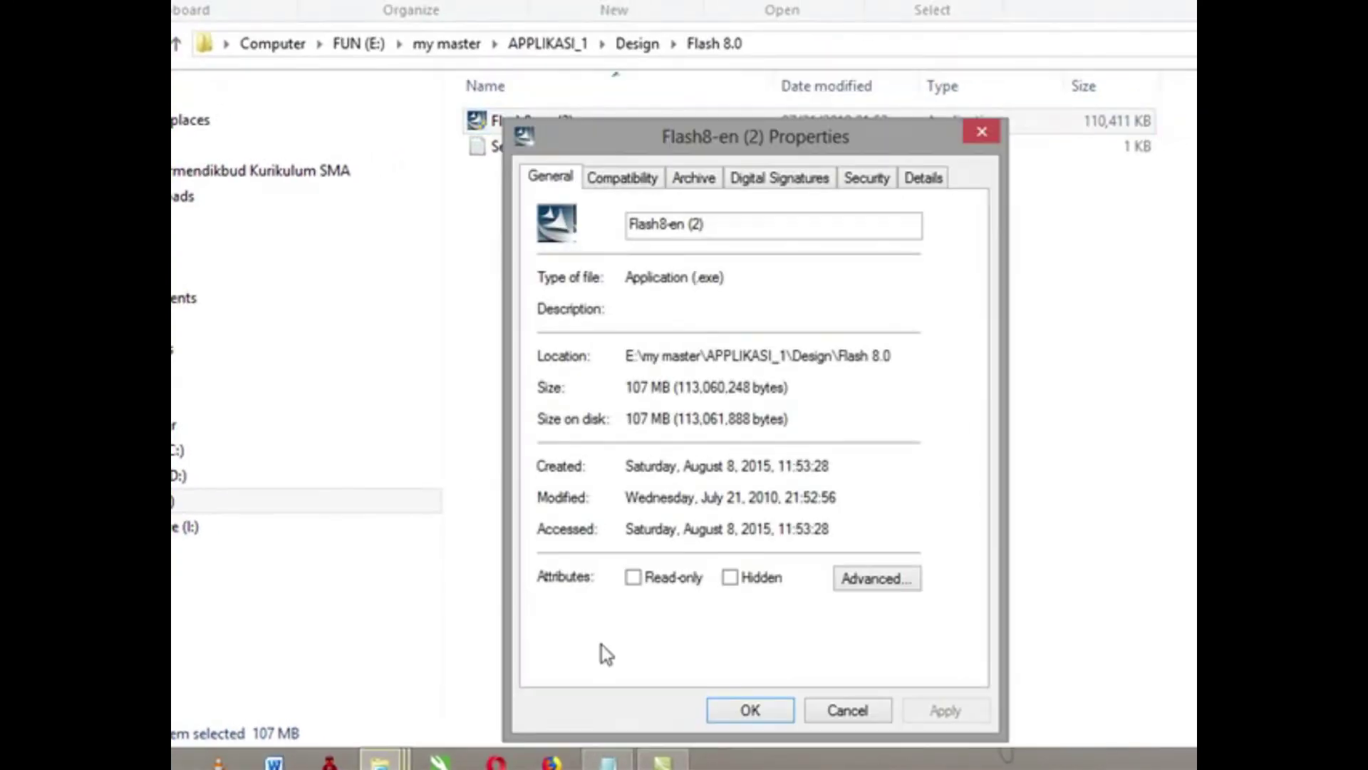
click(634, 191)
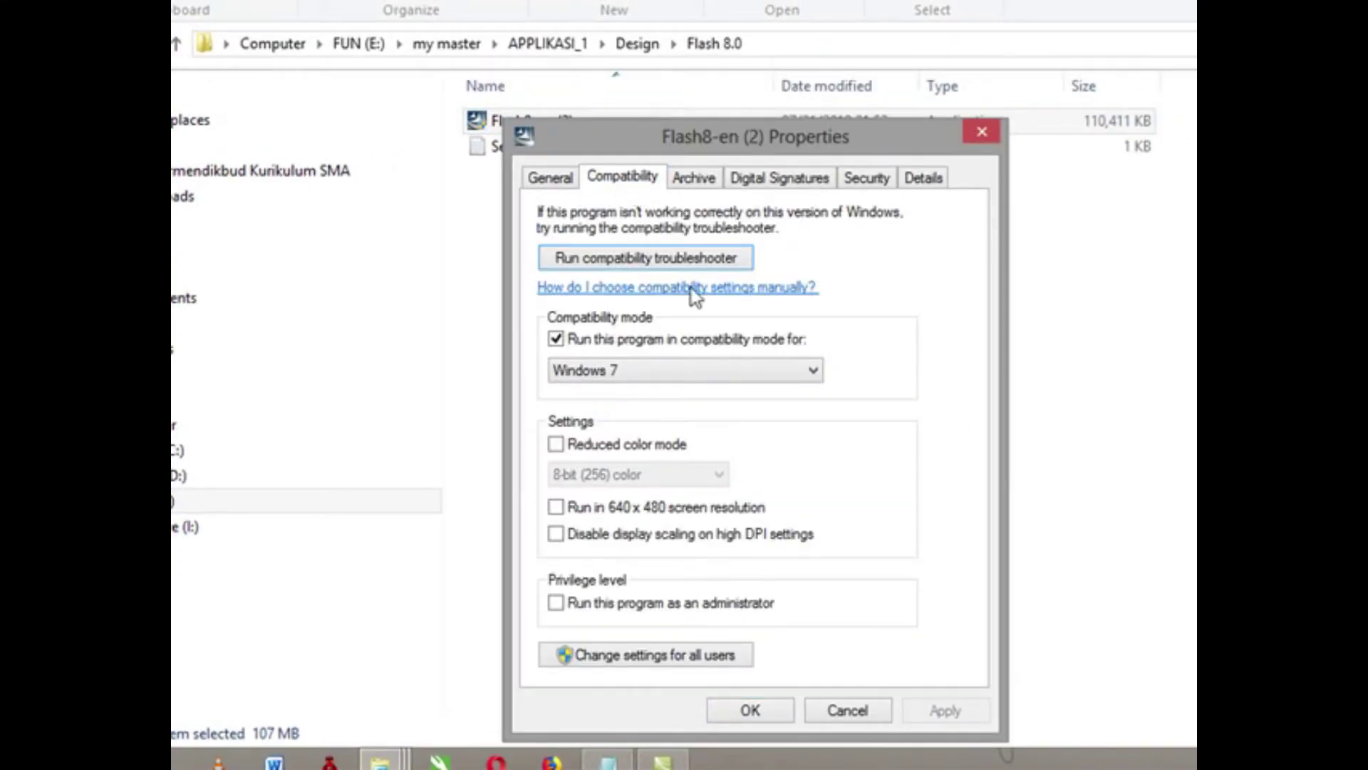
click(812, 373)
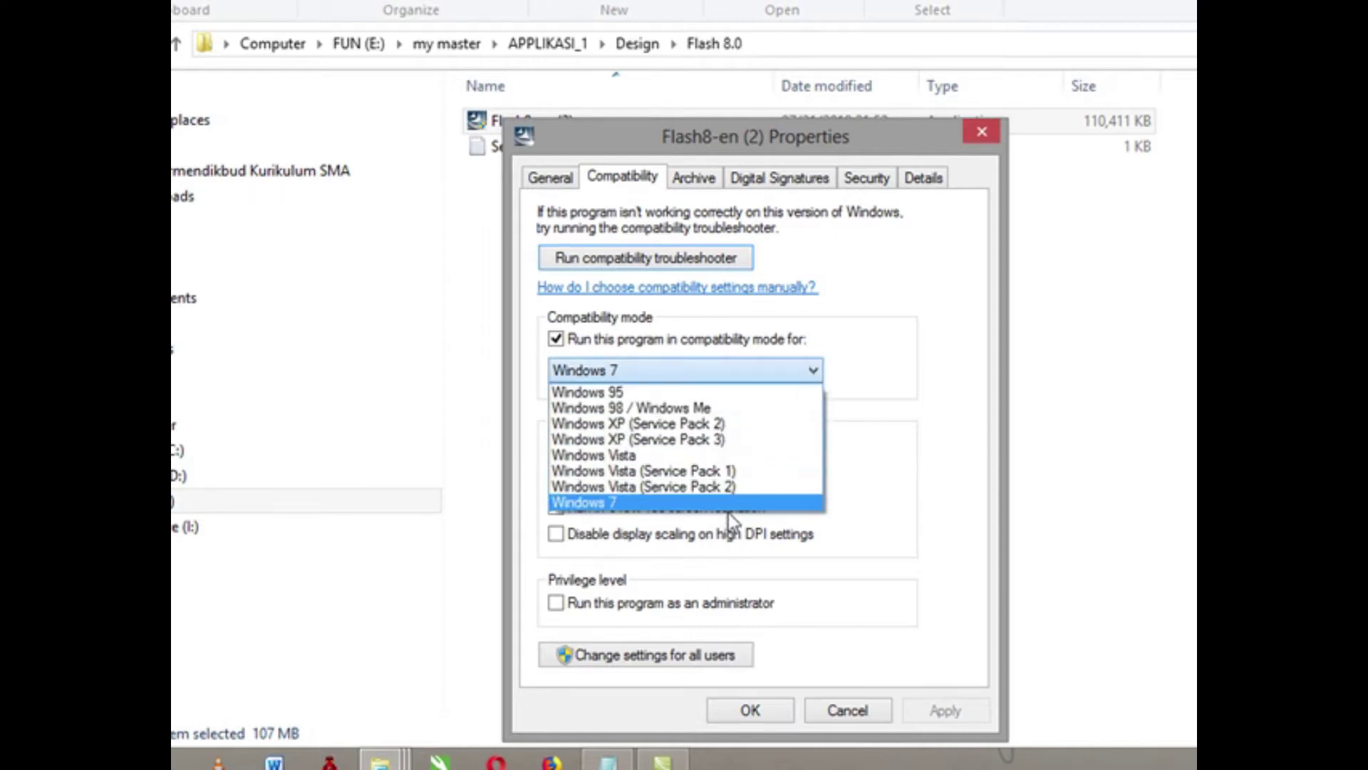
click(615, 504)
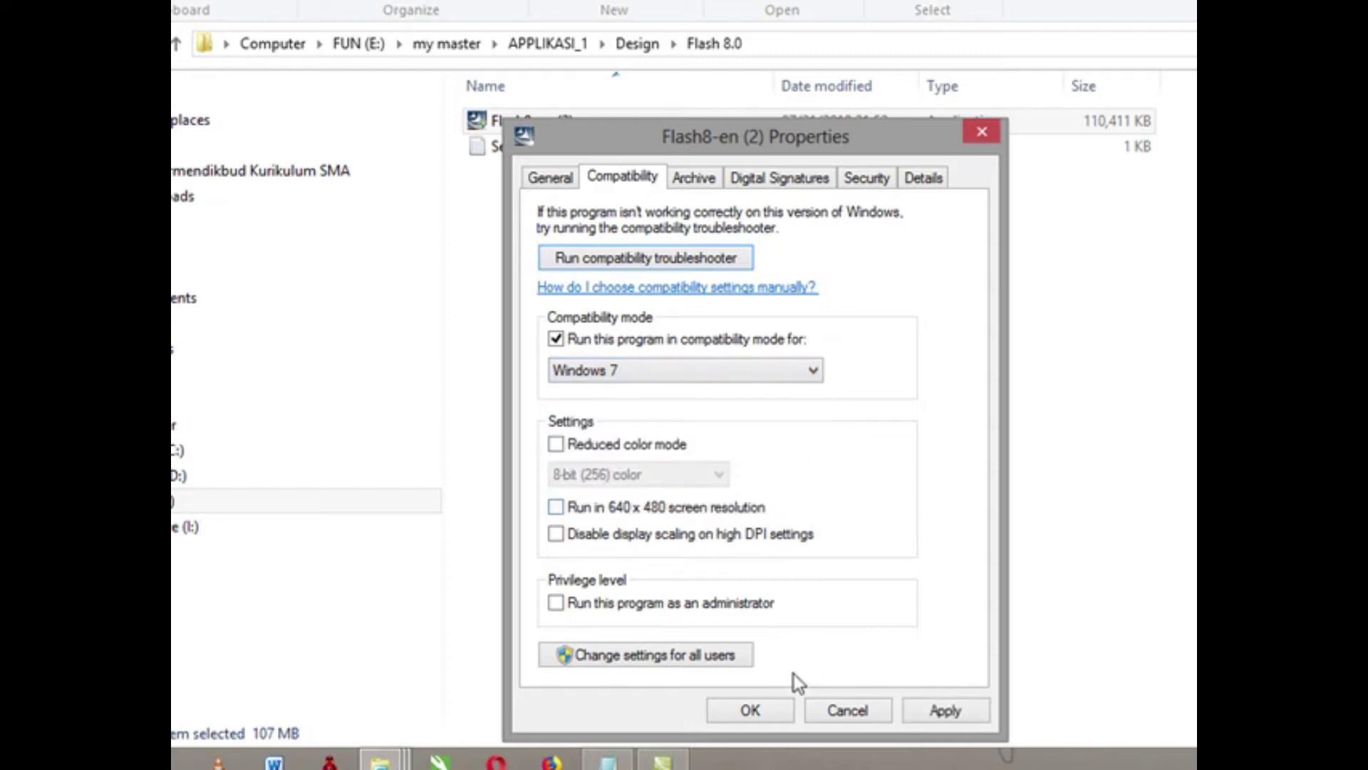
click(942, 711)
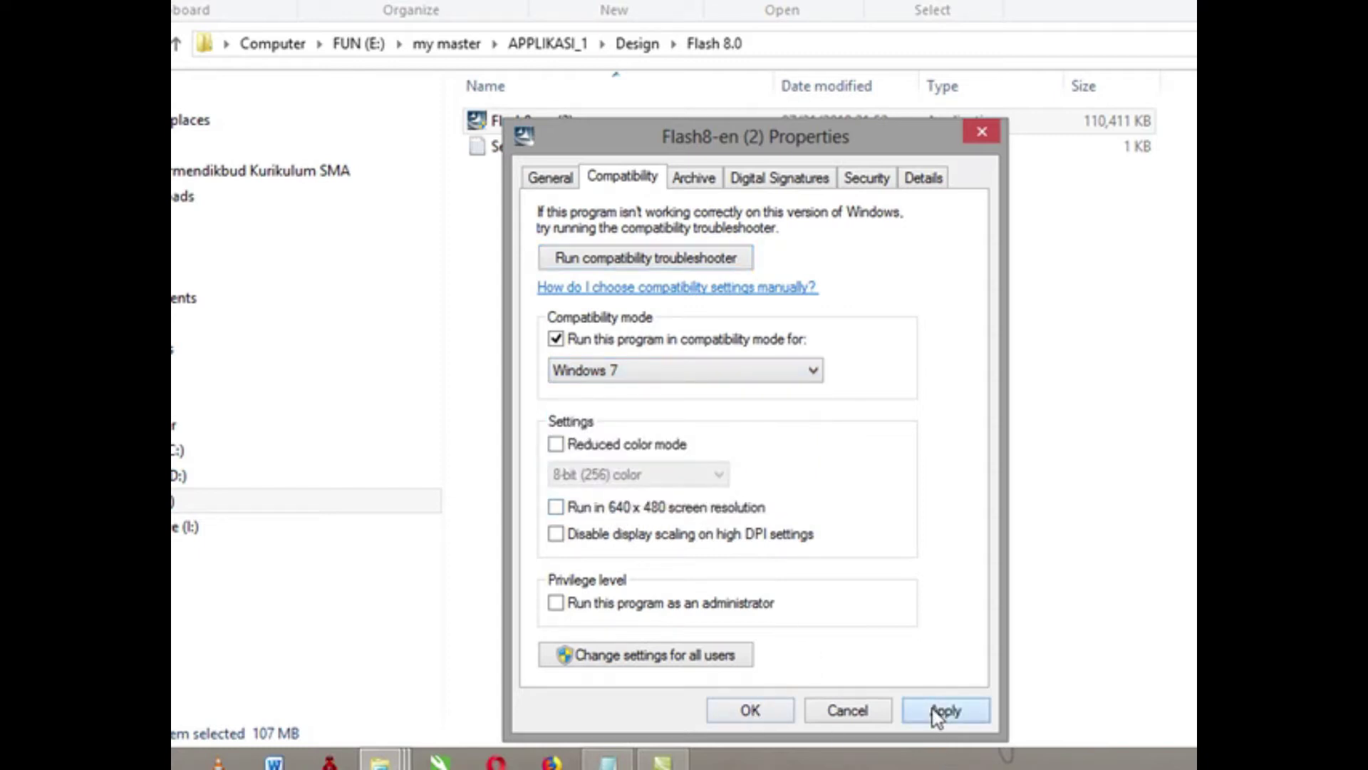
click(748, 711)
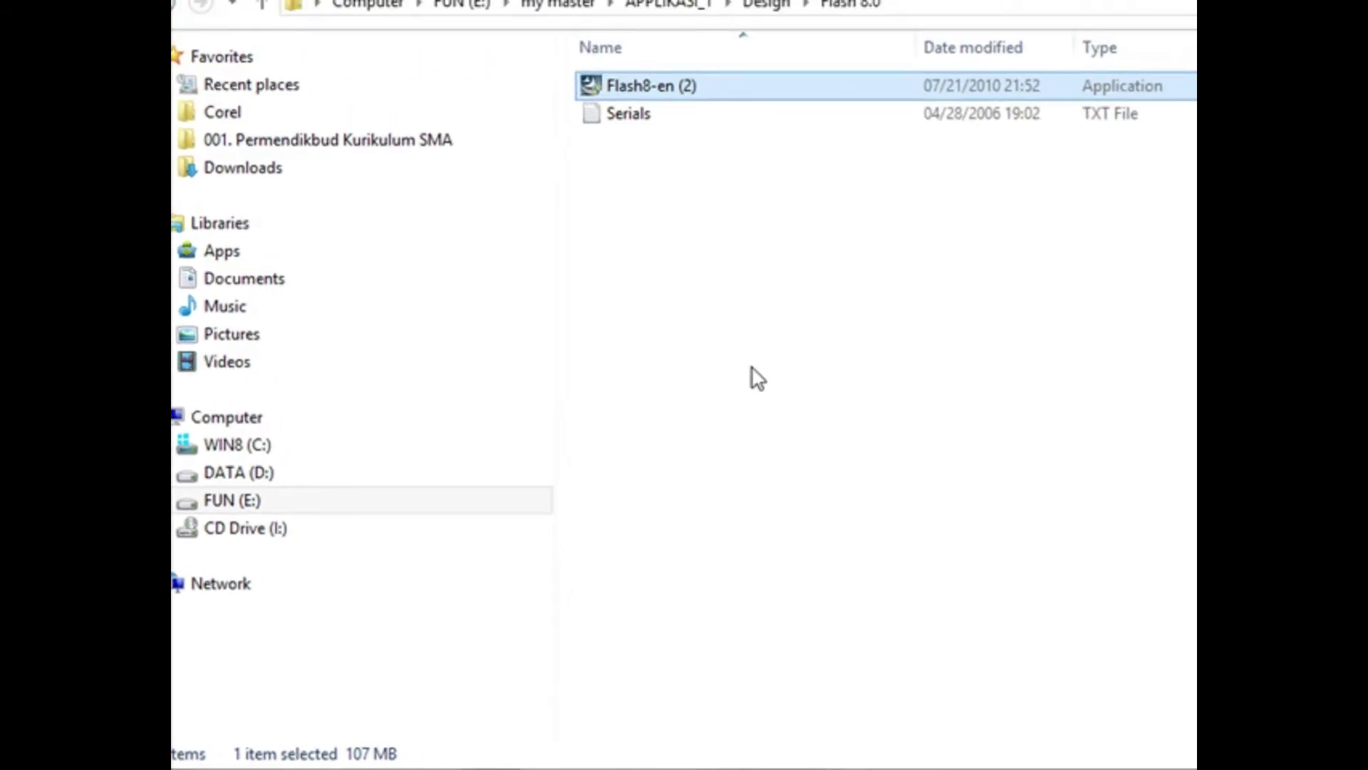
Step: Launch the Flash8-en (2) installer and accept the terms in the license agreement
double_click(588, 85)
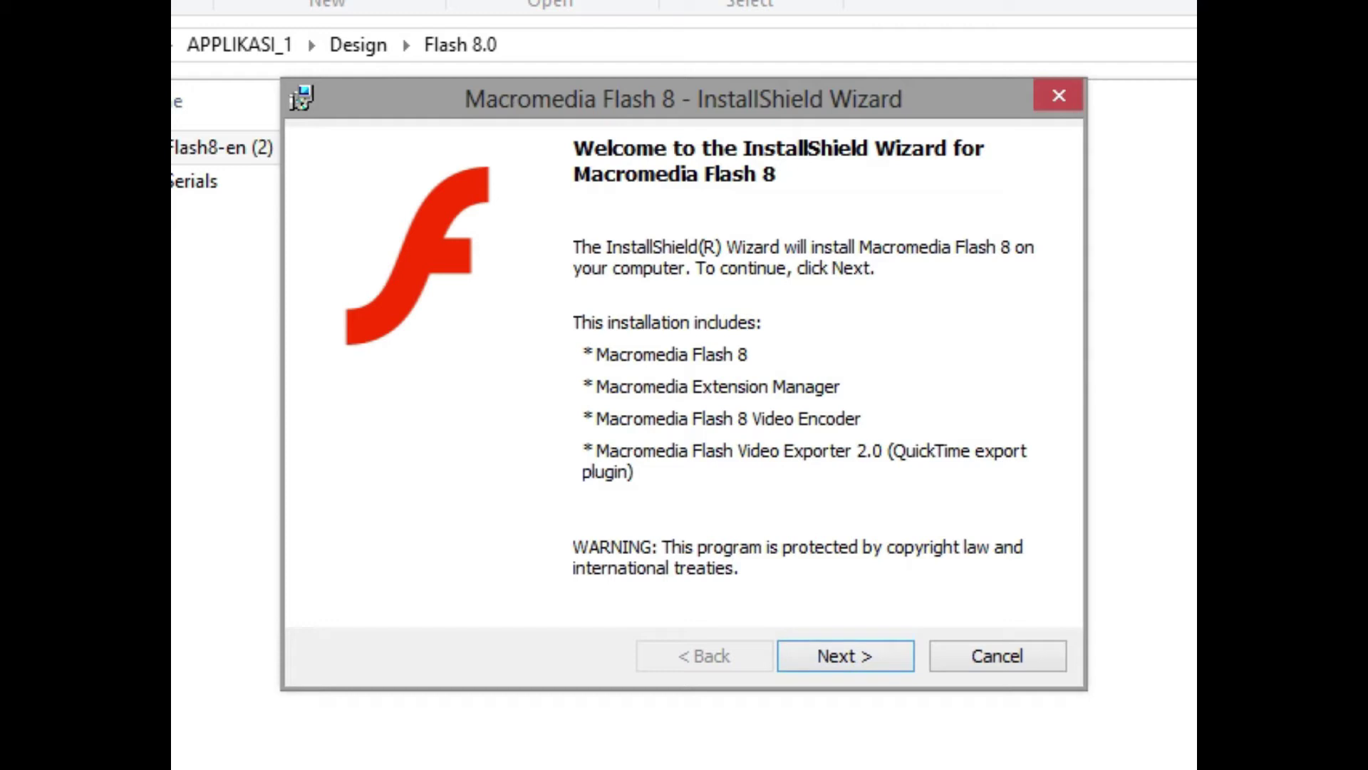
click(827, 655)
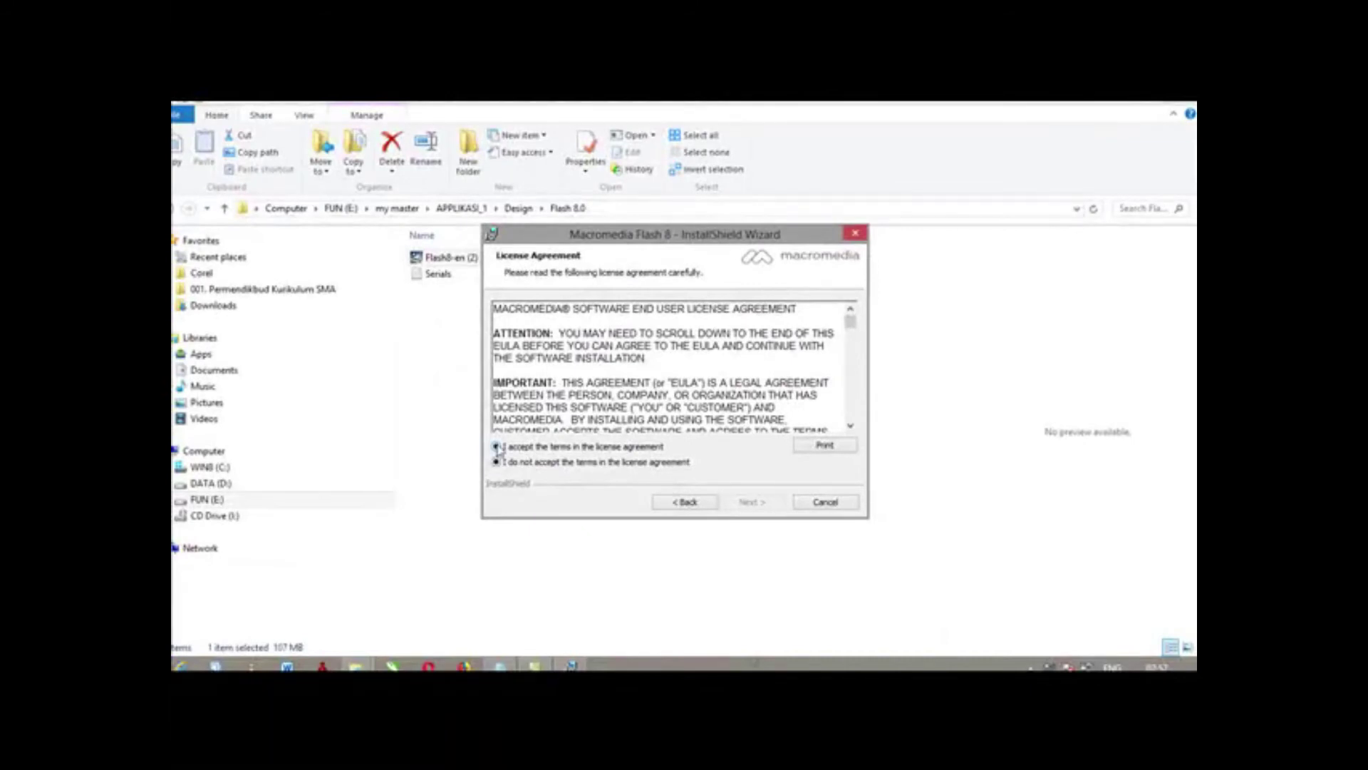
click(454, 466)
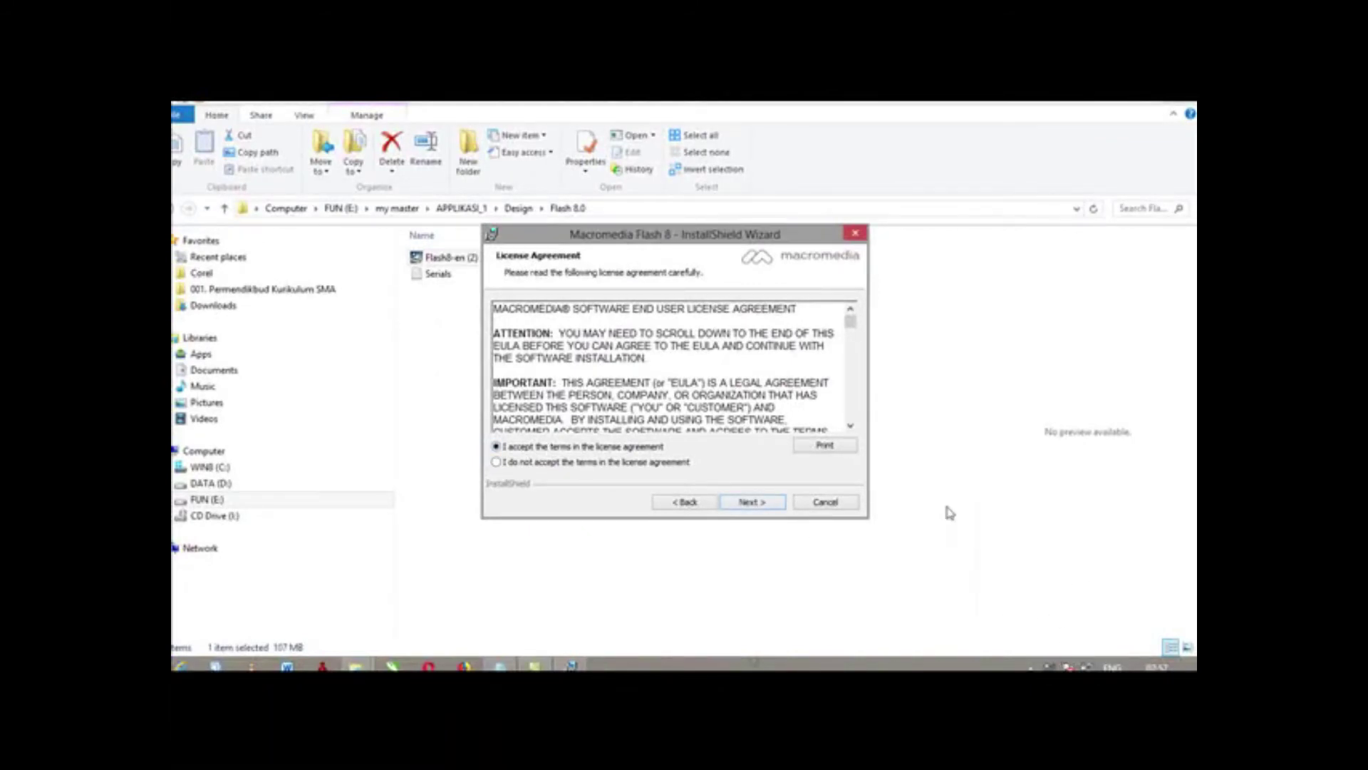
click(743, 501)
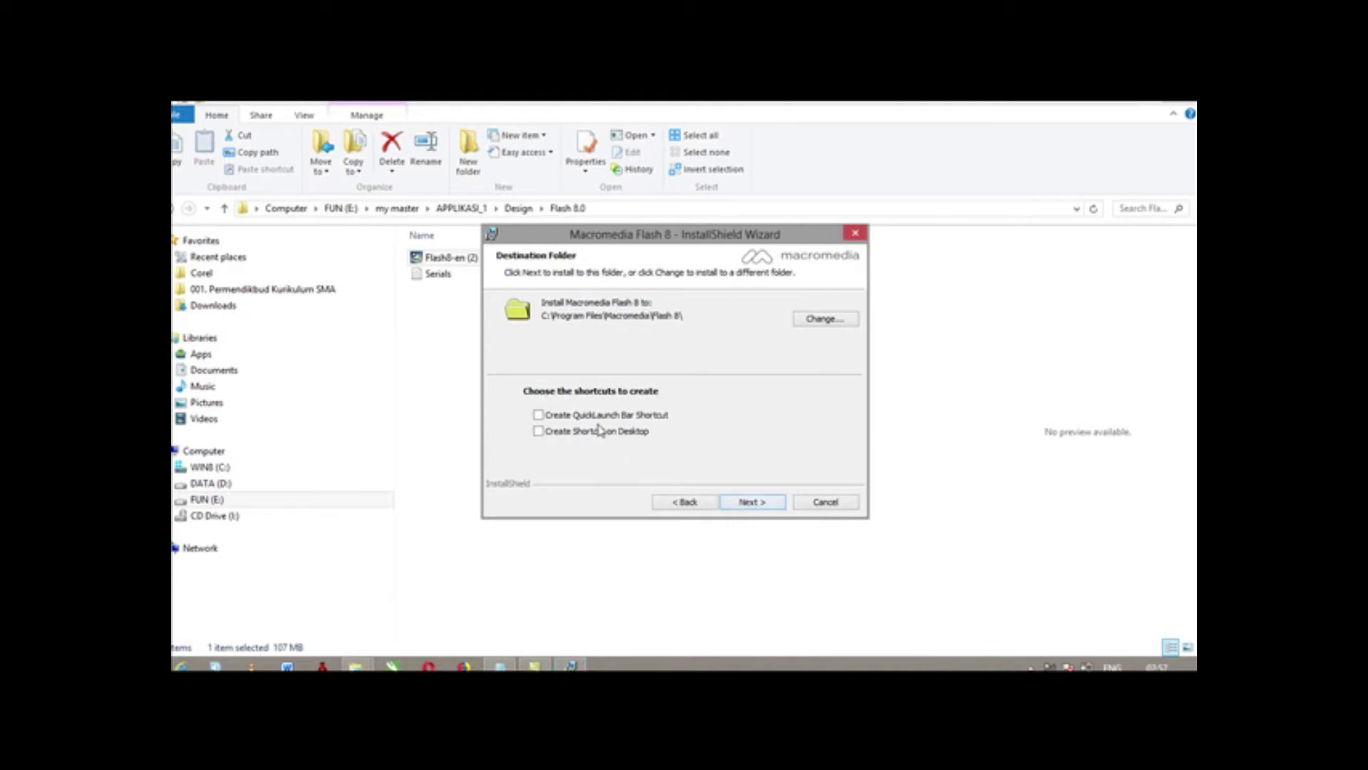
Step: Choose to create a desktop shortcut, keep the Macromedia Flash Player option and start the installation
click(539, 431)
click(751, 502)
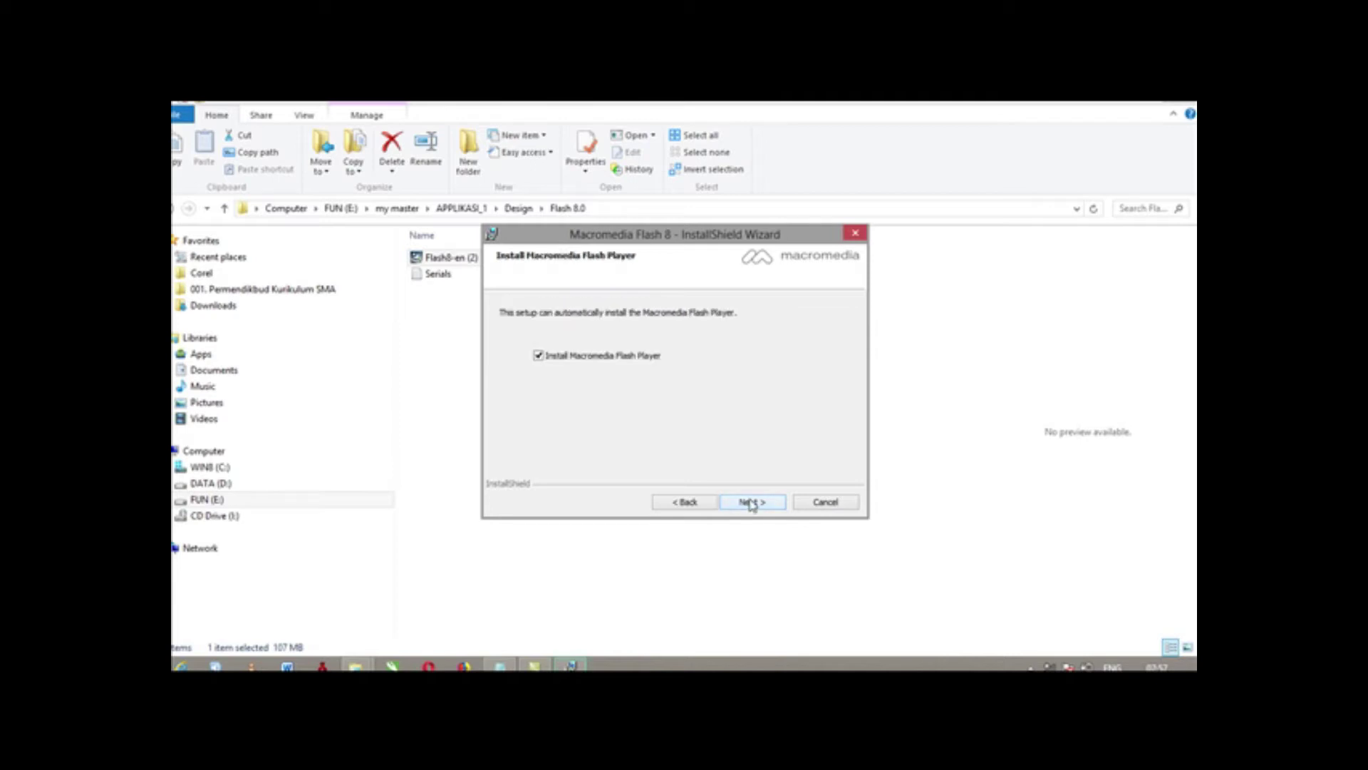
click(751, 502)
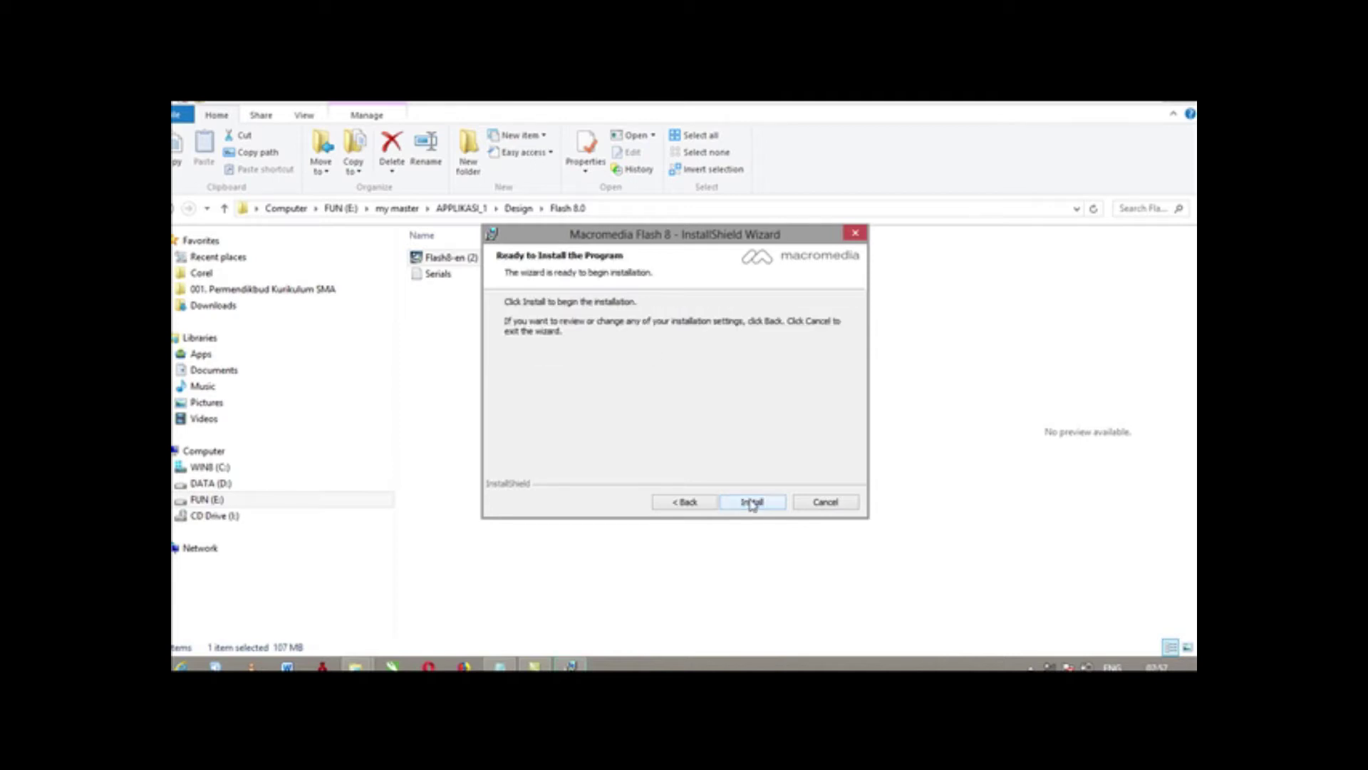
click(751, 502)
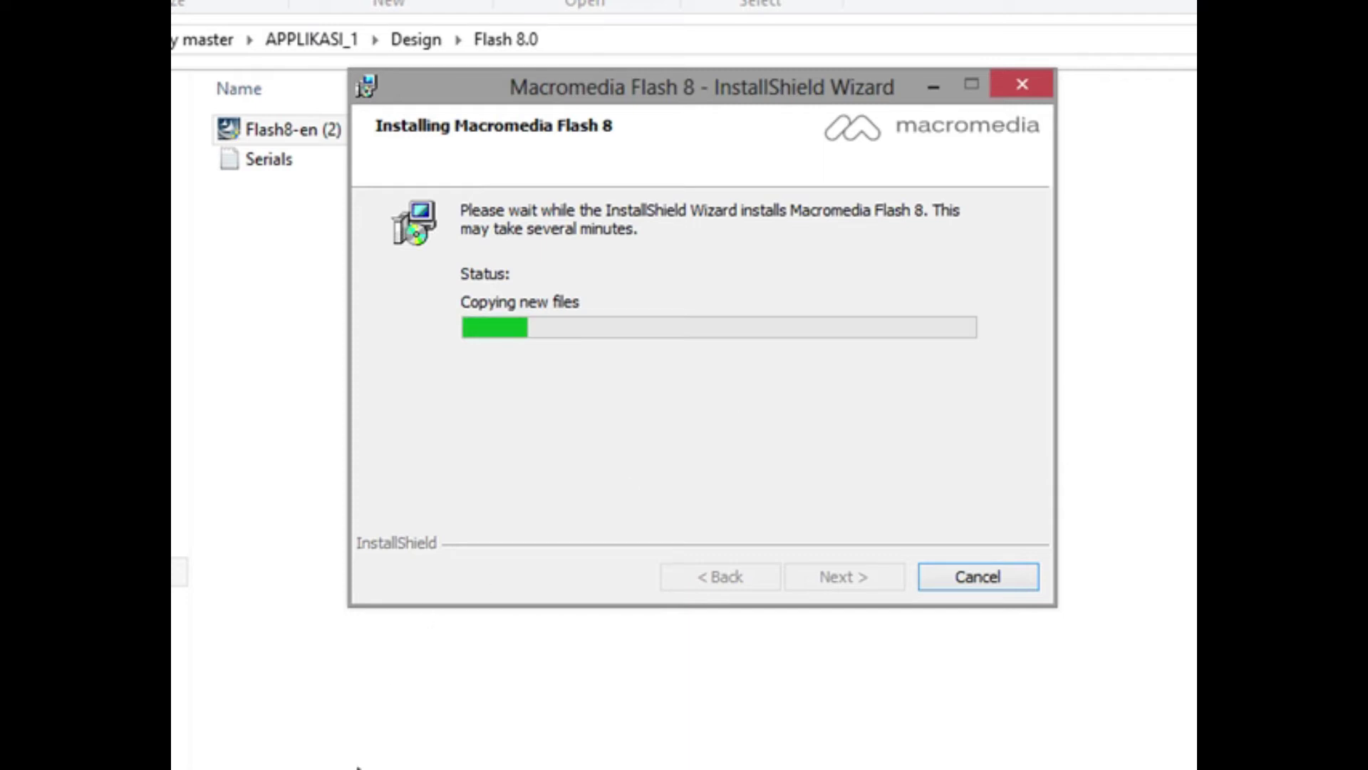
Step: Switch to the Serials file in Notepad, select the first serial number and return to the Macromedia Flash 8 installer
mouse_move(458, 754)
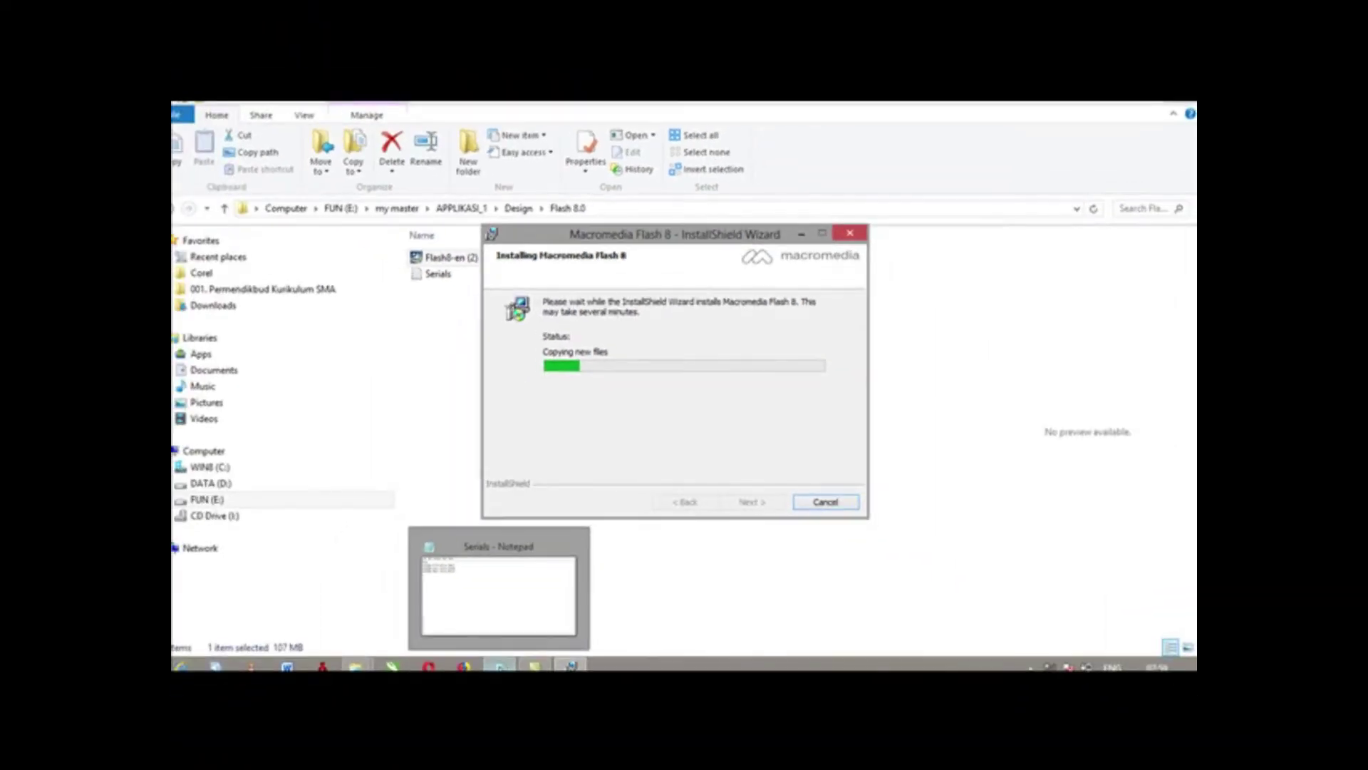
click(484, 590)
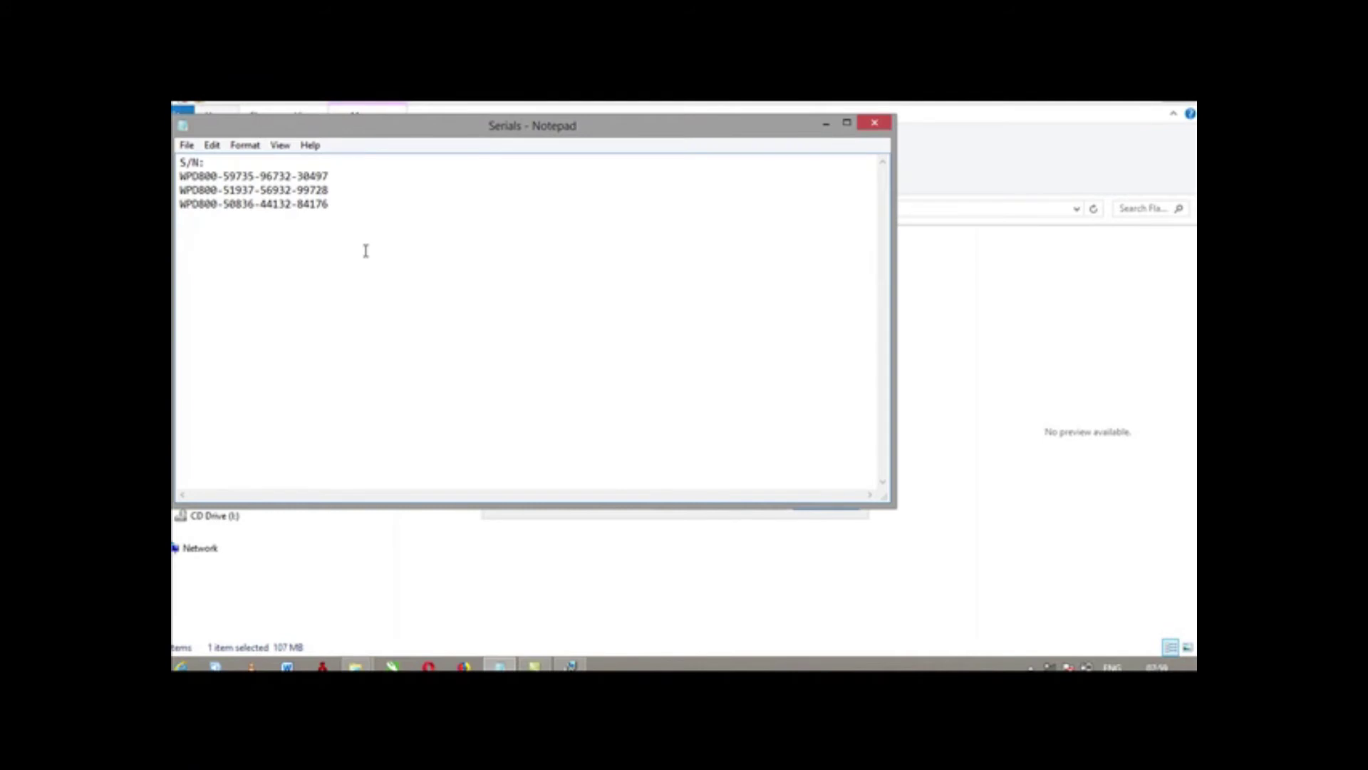
click(340, 179)
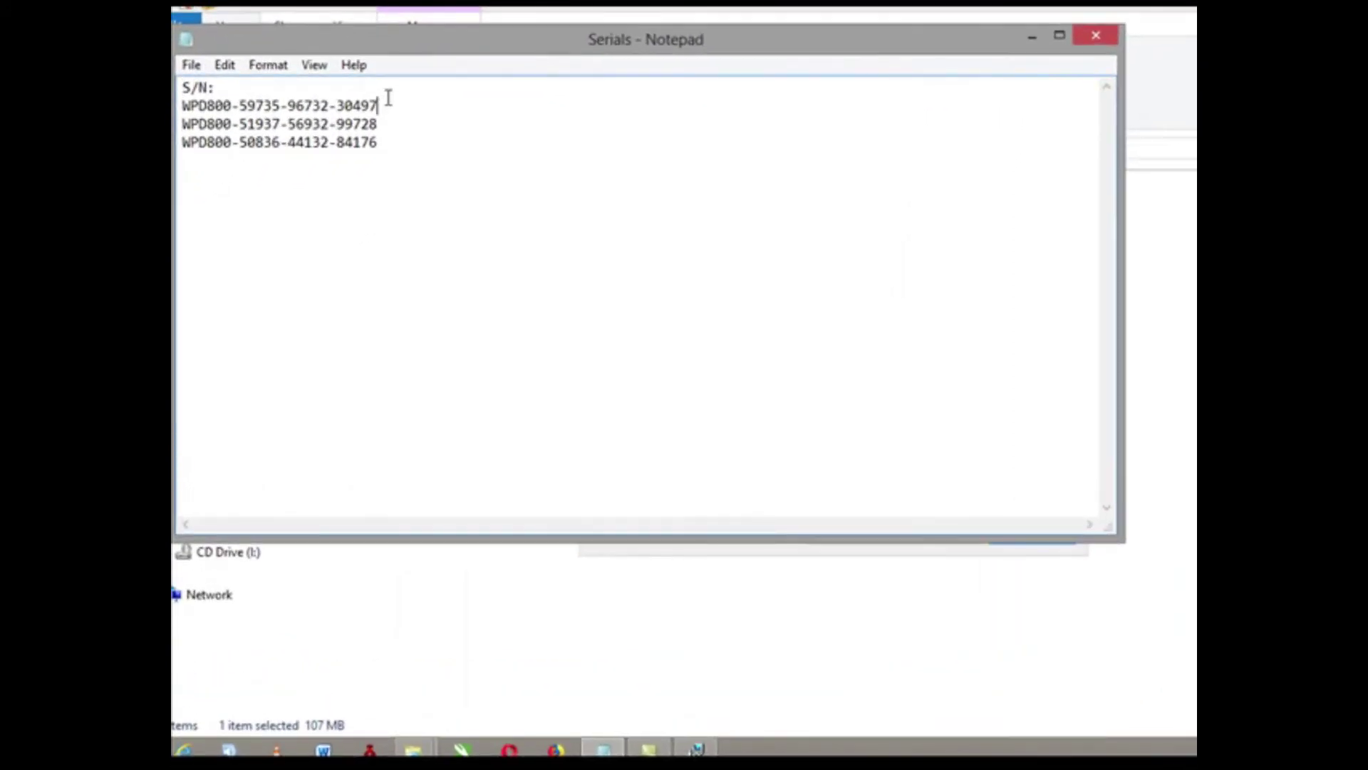
drag(388, 99, 184, 104)
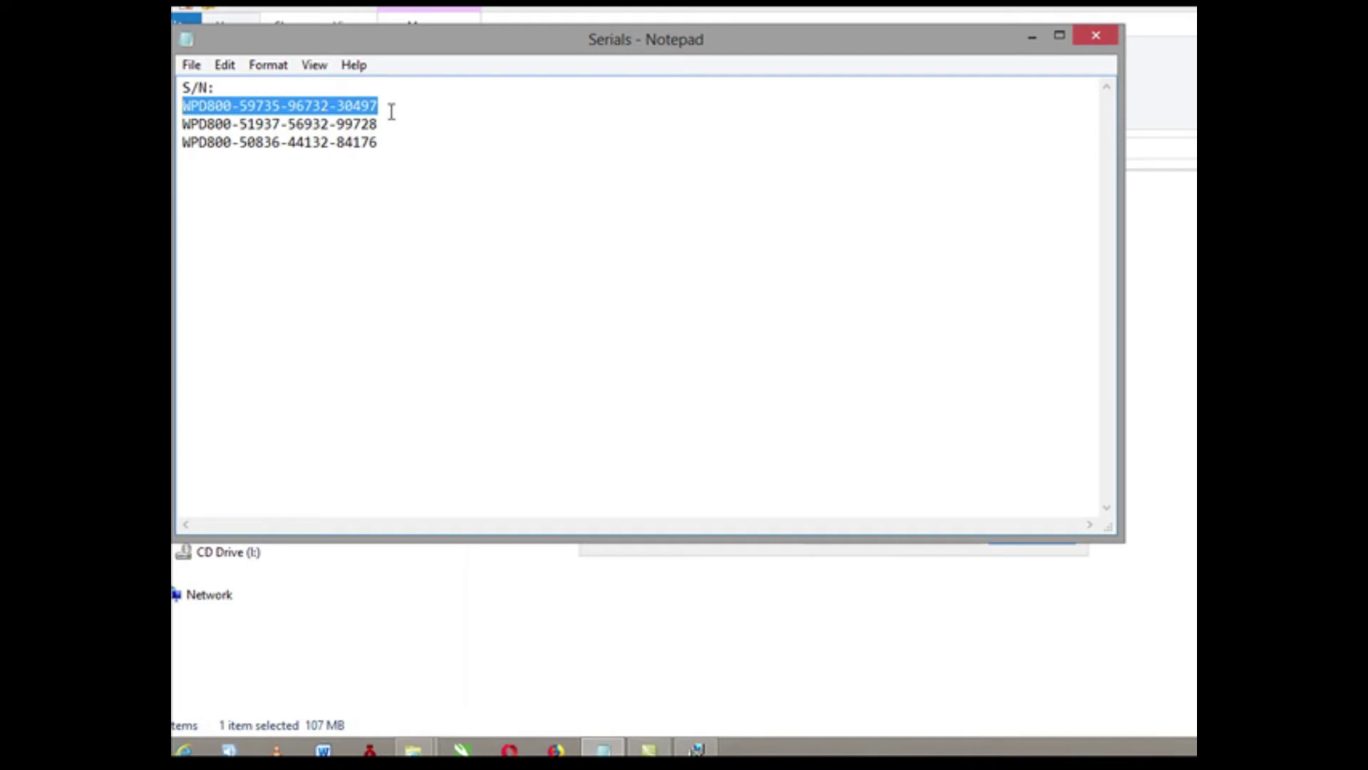
click(697, 749)
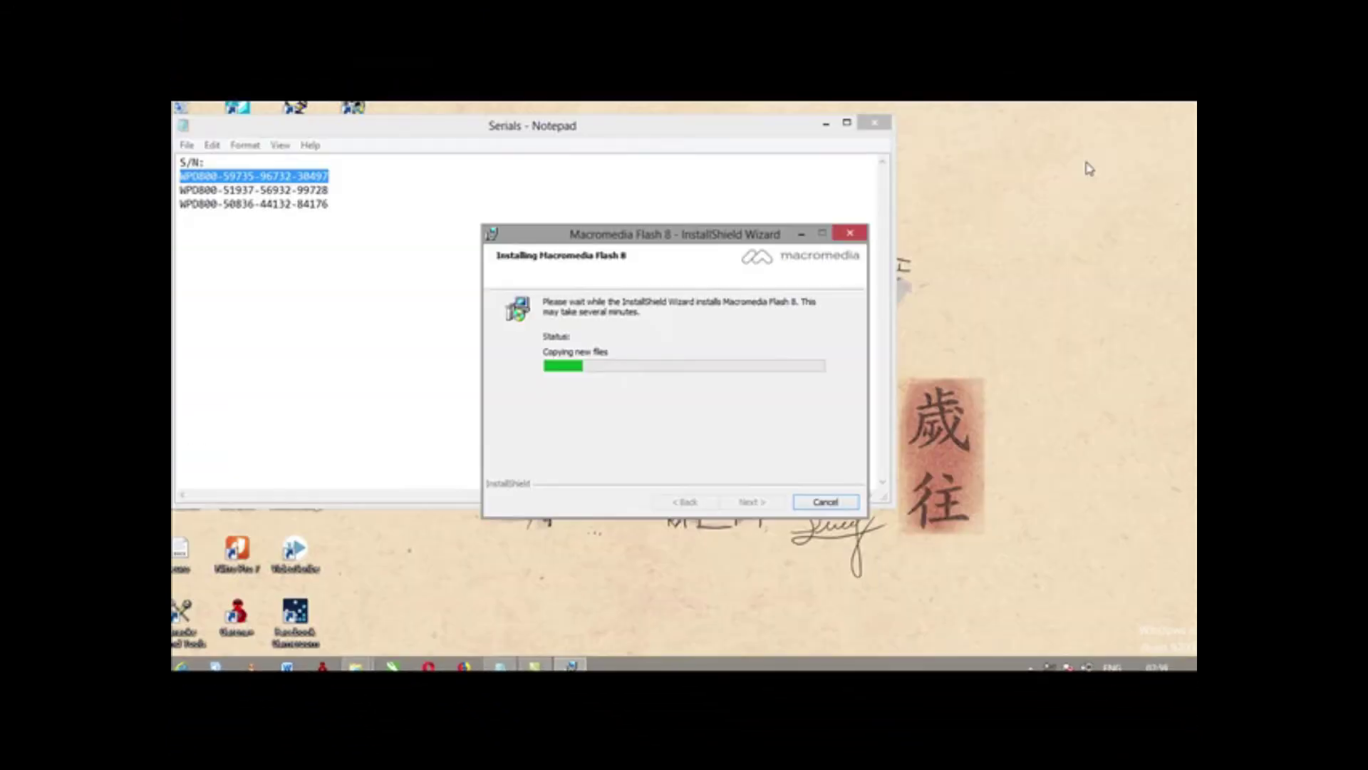
right_click(1009, 164)
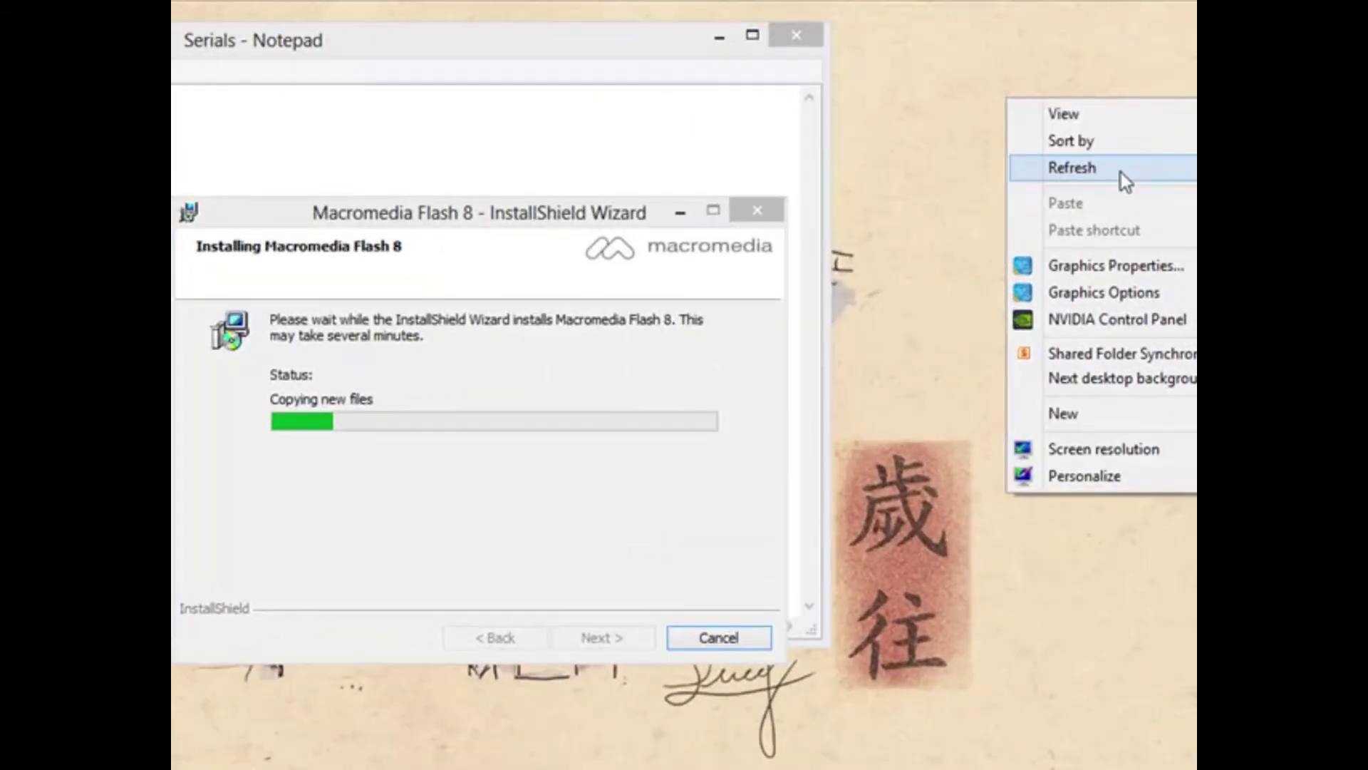
click(1079, 207)
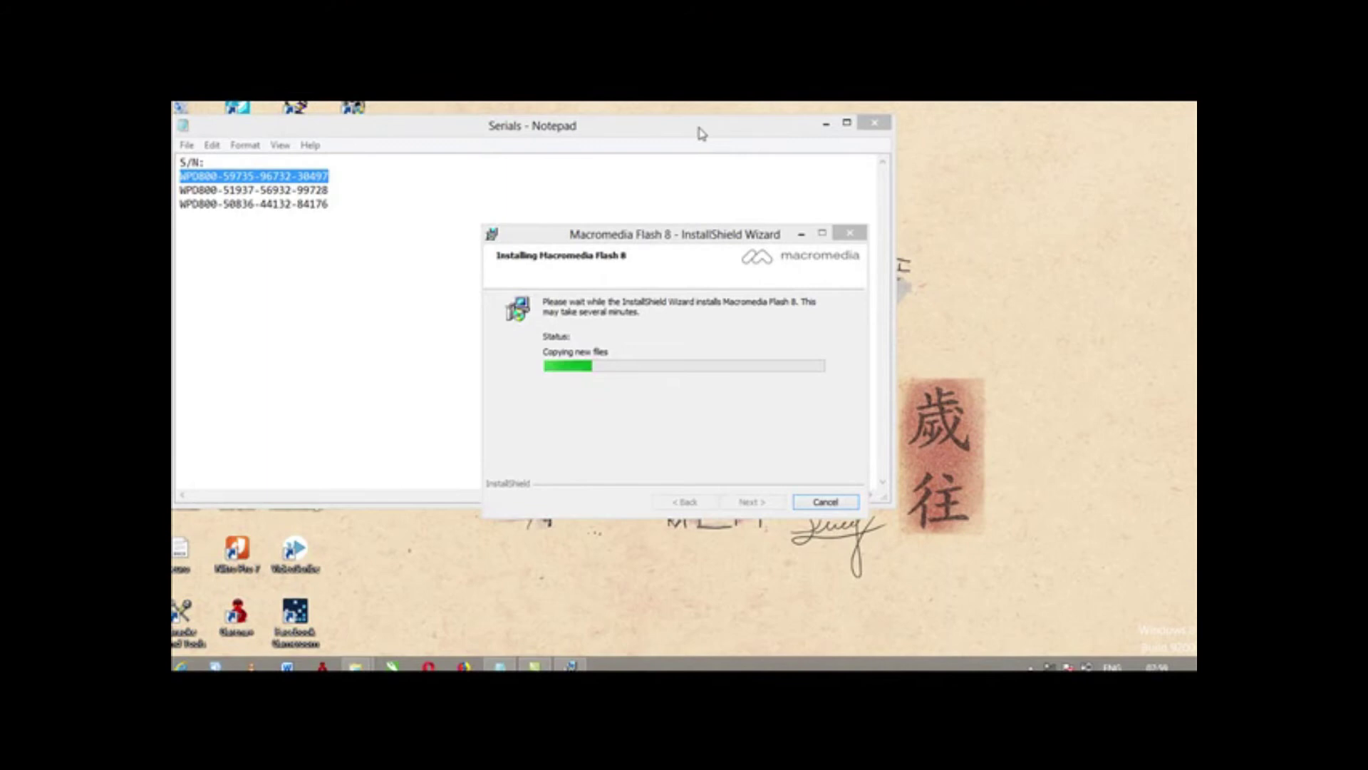
Step: Move the Serials Notepad window aside and bring the Macromedia Flash 8 installer back to the front
drag(702, 133, 946, 119)
right_click(946, 119)
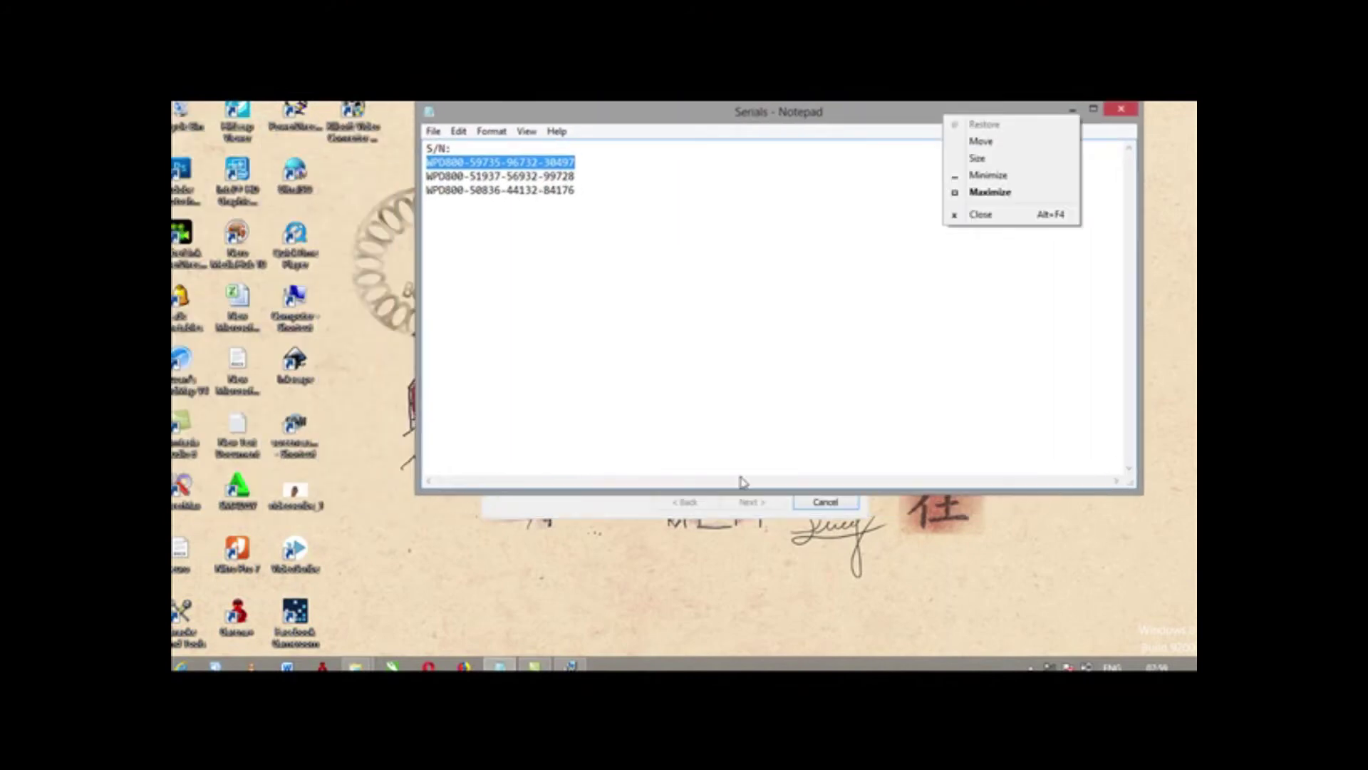
click(607, 511)
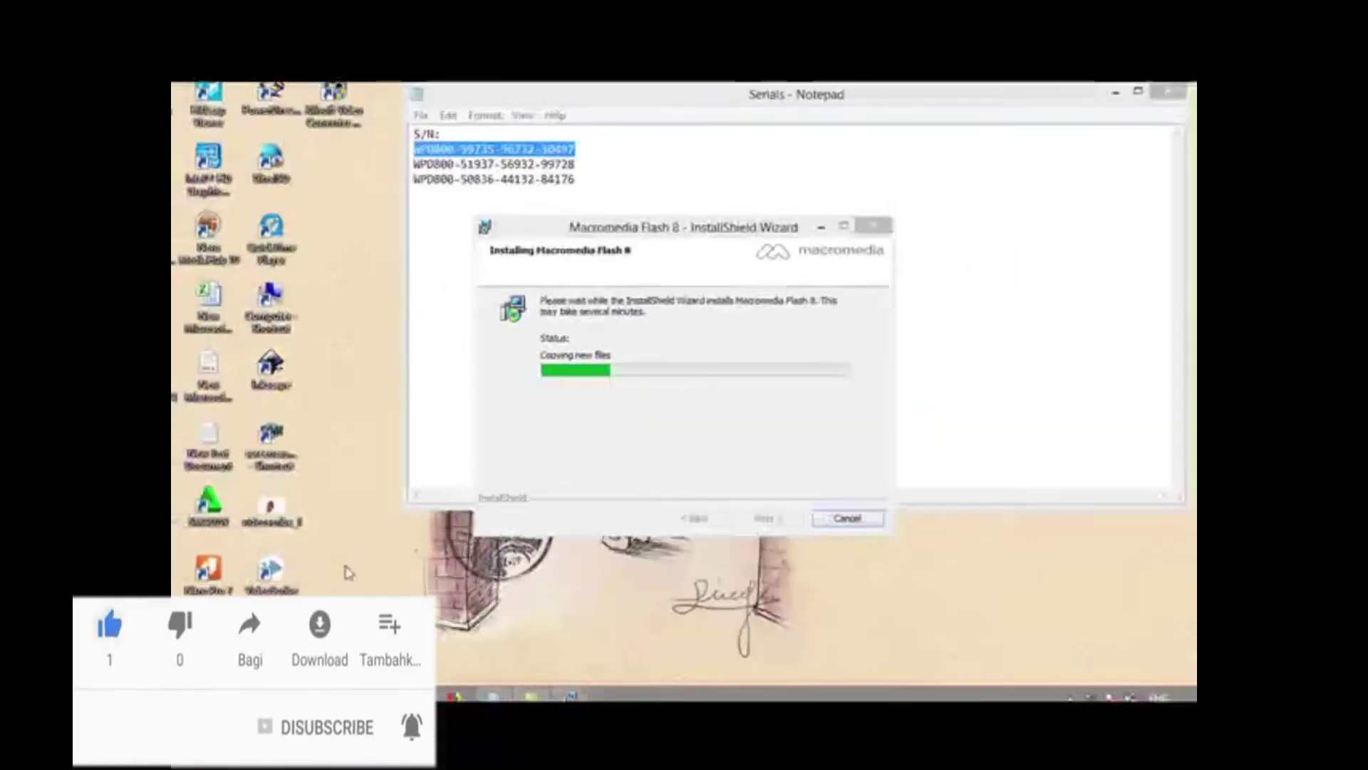
right_click(143, 276)
click(412, 338)
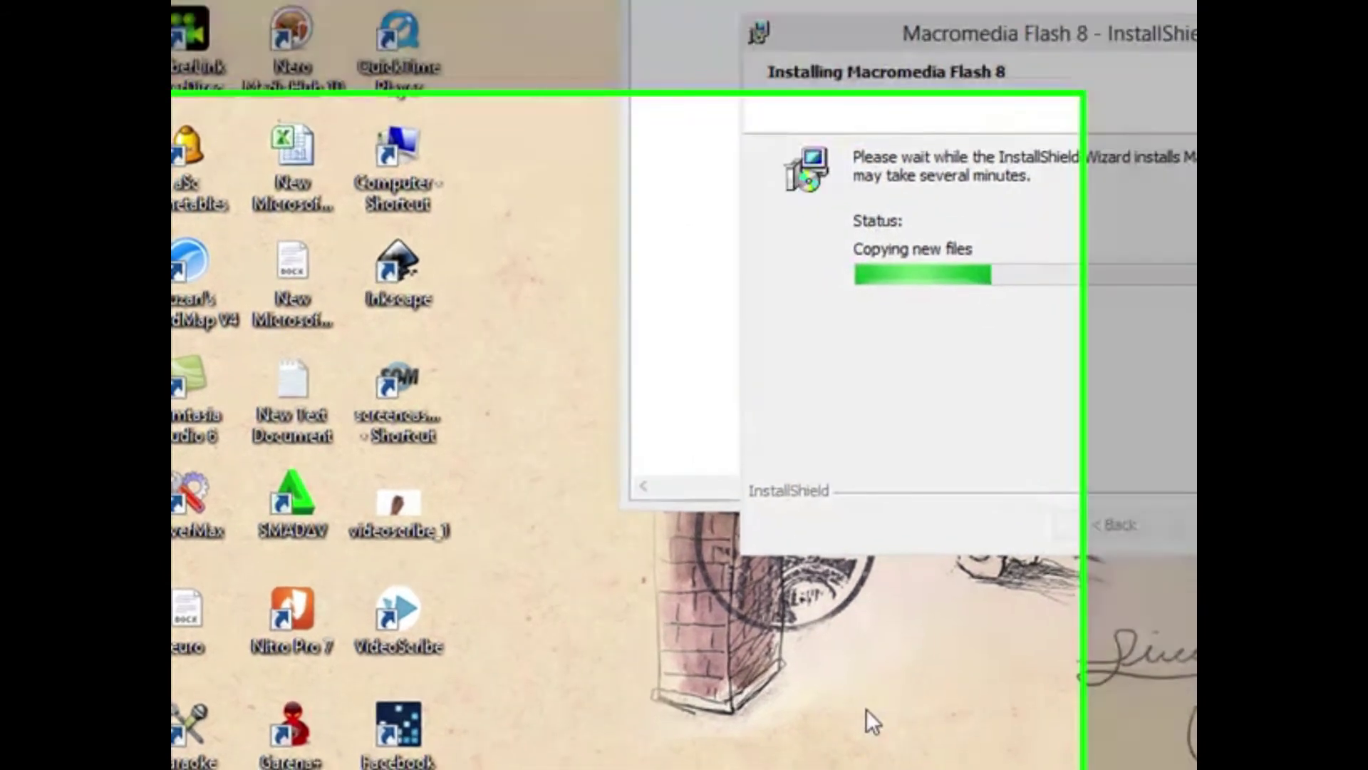
right_click(713, 687)
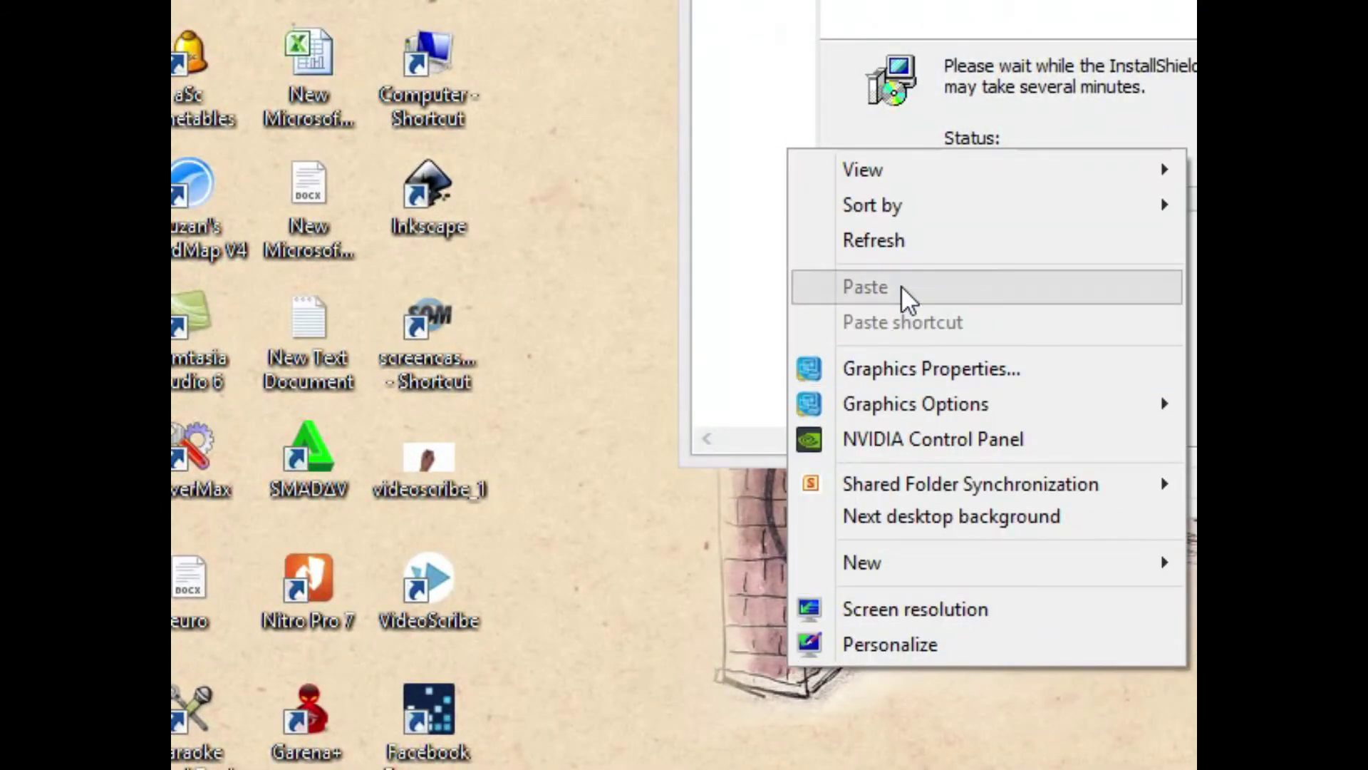
click(905, 240)
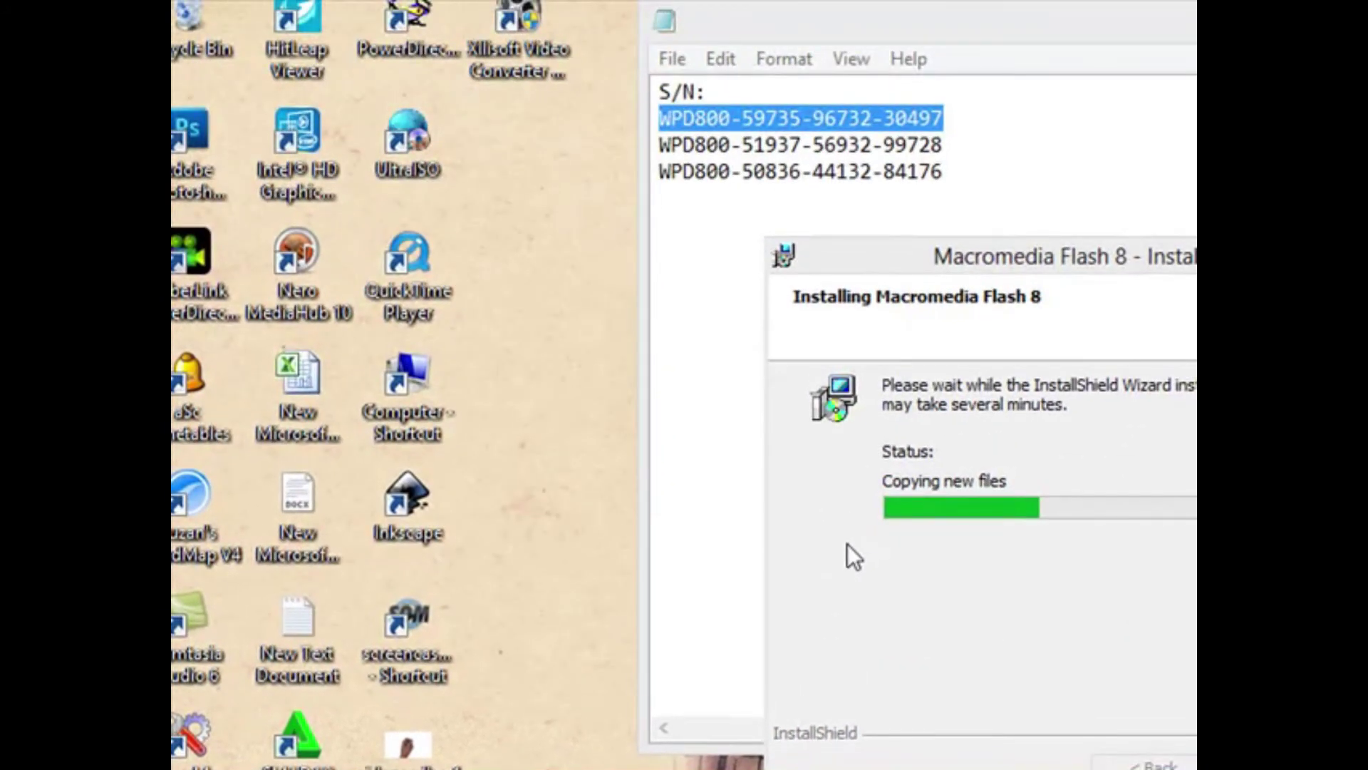
right_click(499, 588)
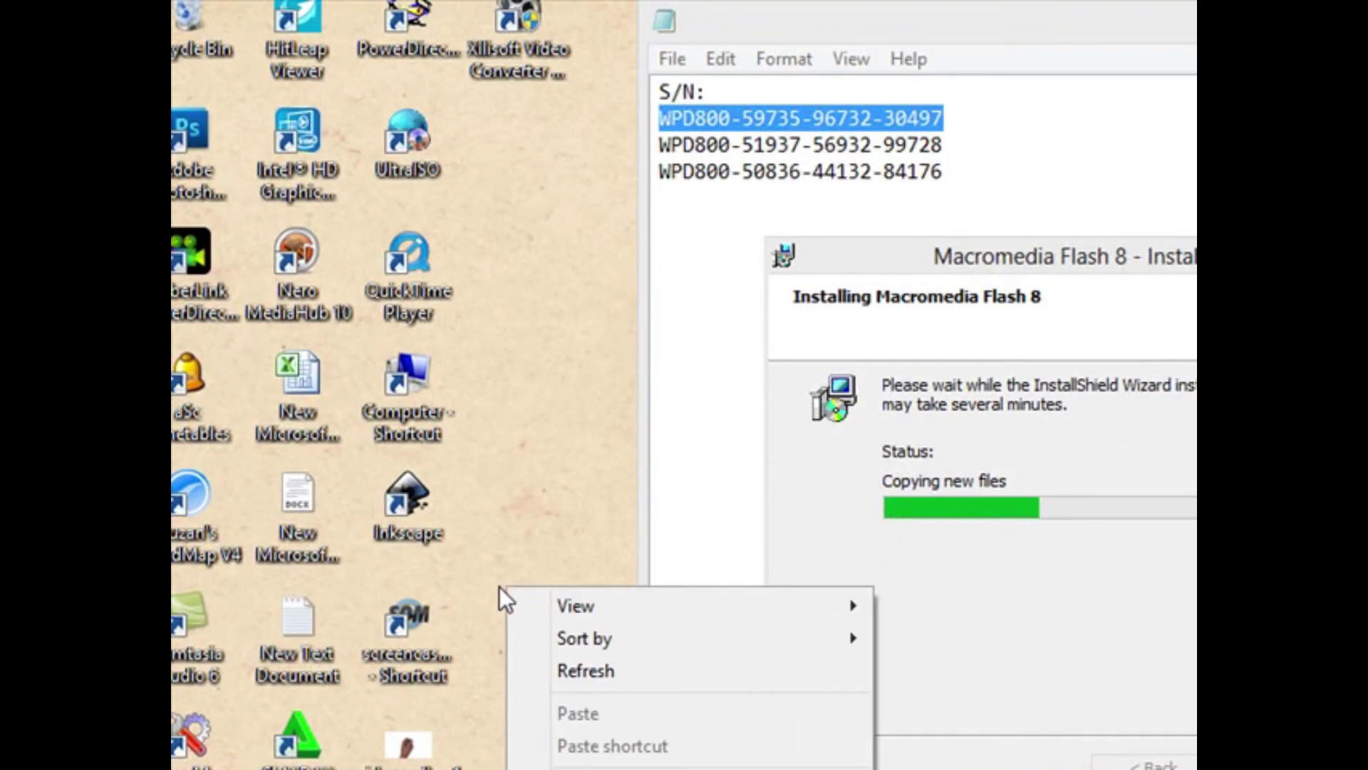
click(592, 677)
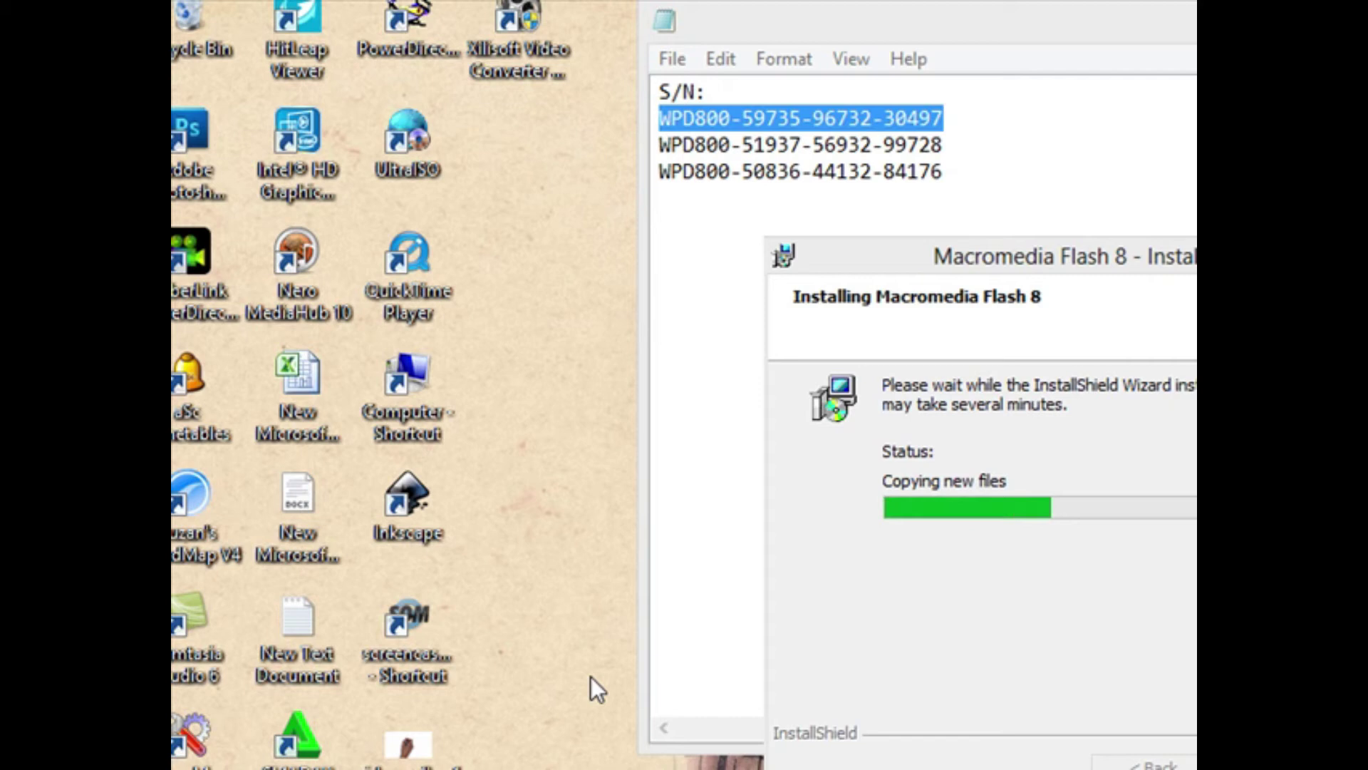
right_click(592, 676)
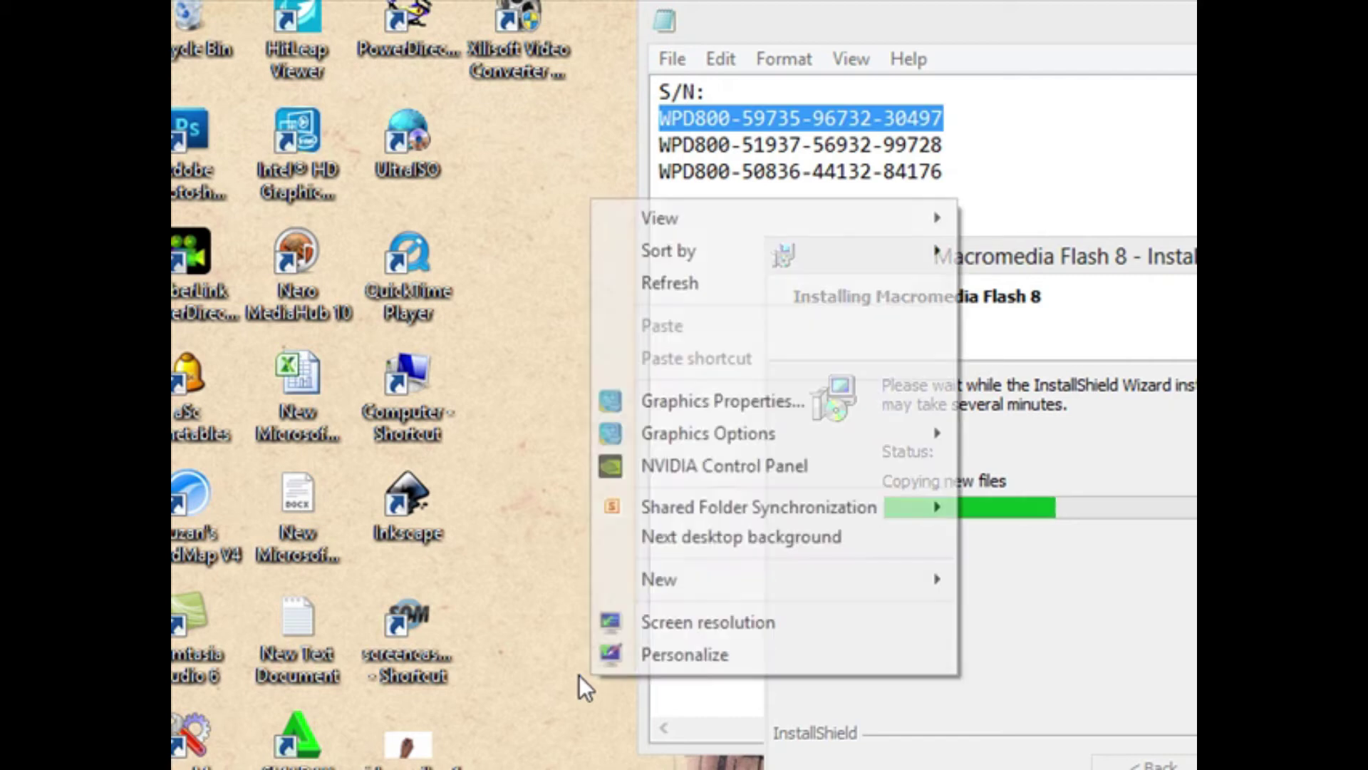
click(620, 285)
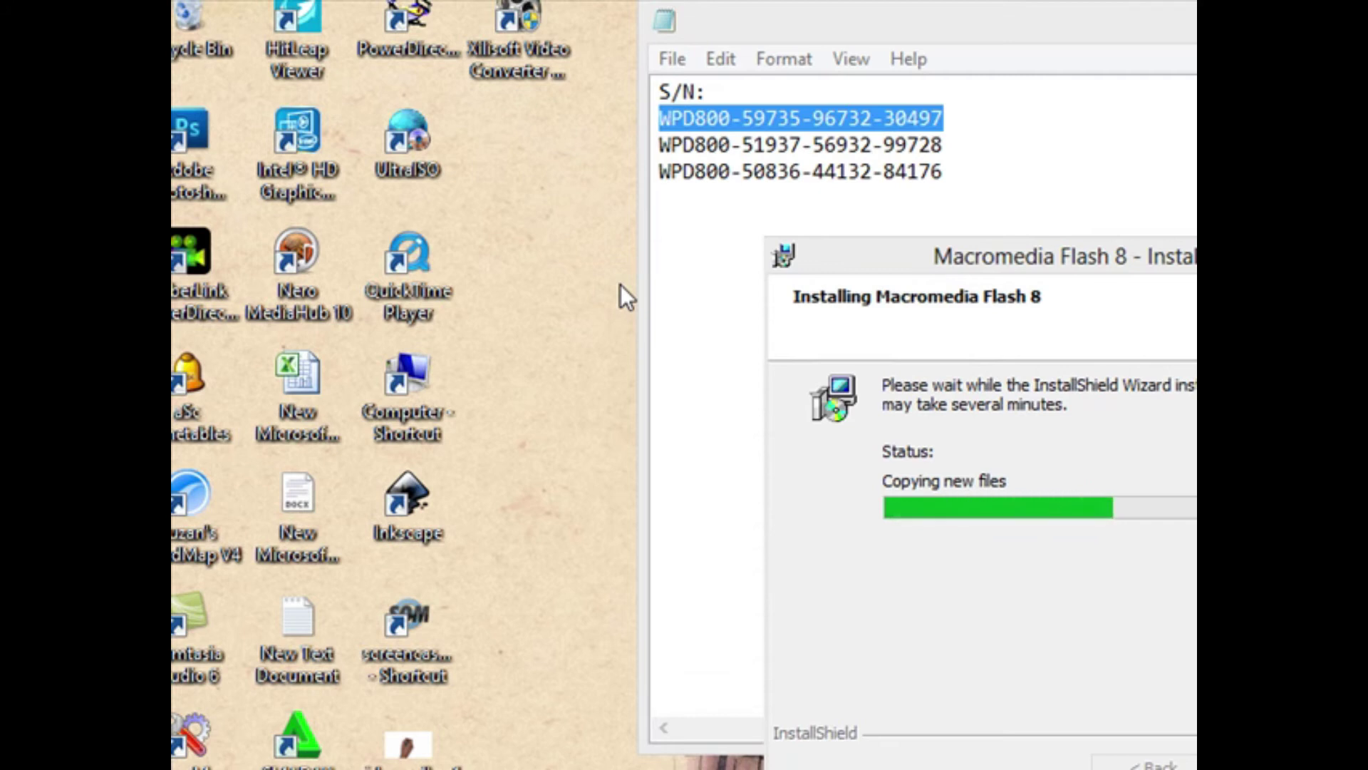
right_click(539, 275)
click(580, 365)
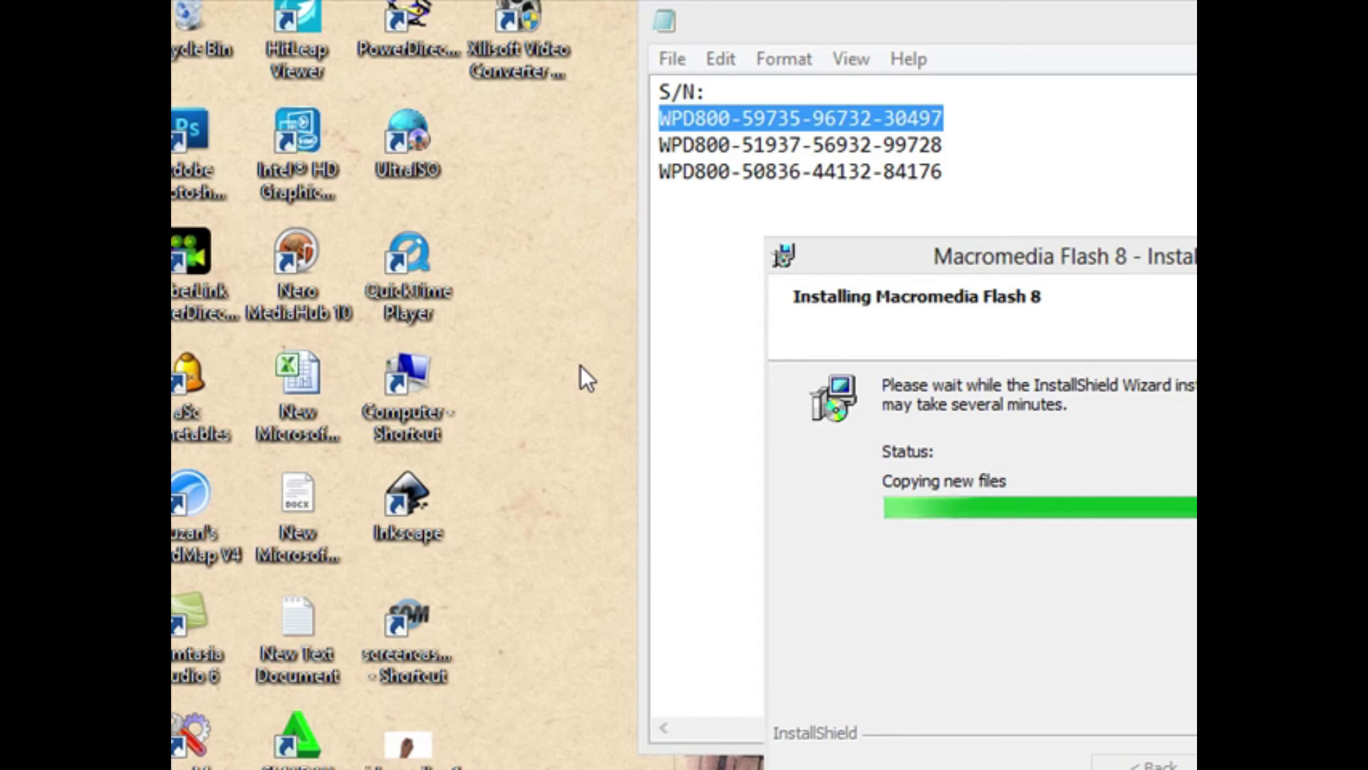
right_click(545, 357)
click(628, 445)
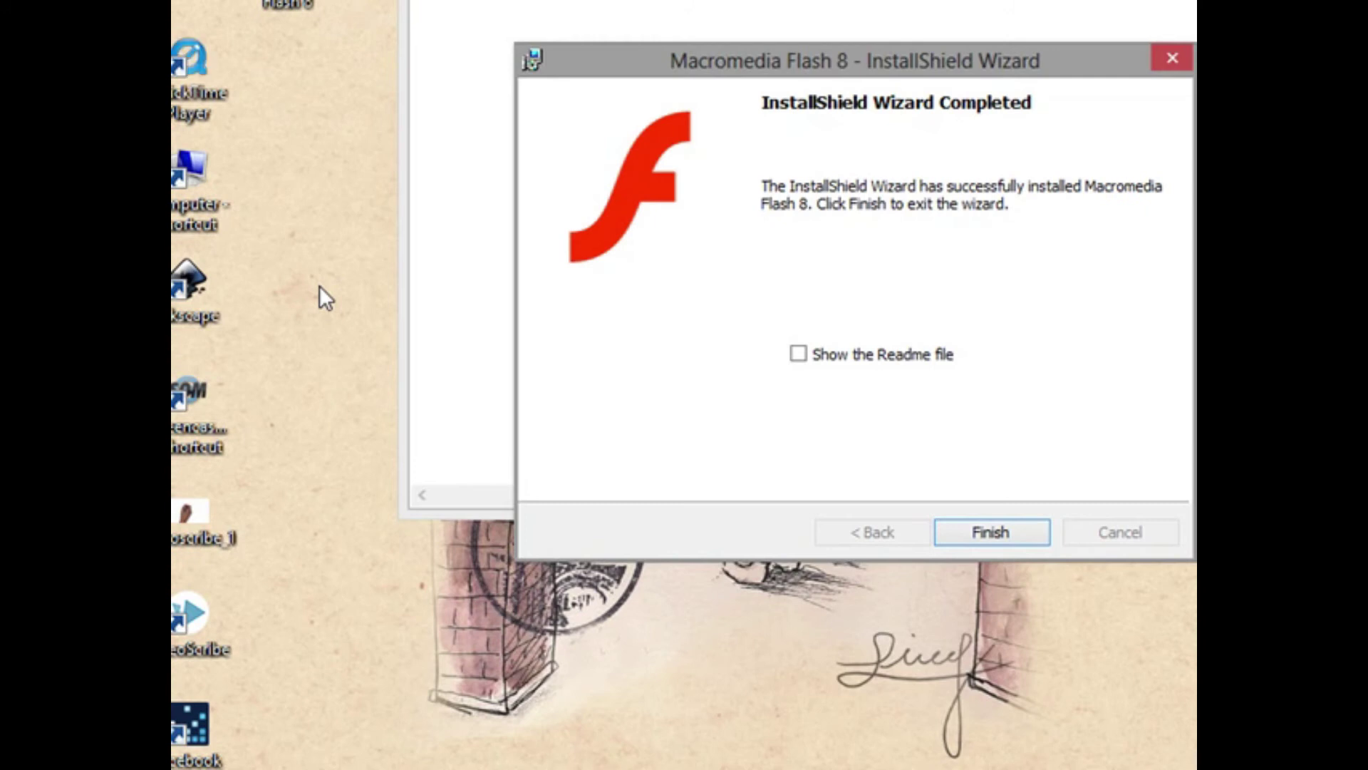
Step: Finish the Macromedia Flash 8 installation and exit the wizard without showing the Readme file
click(994, 534)
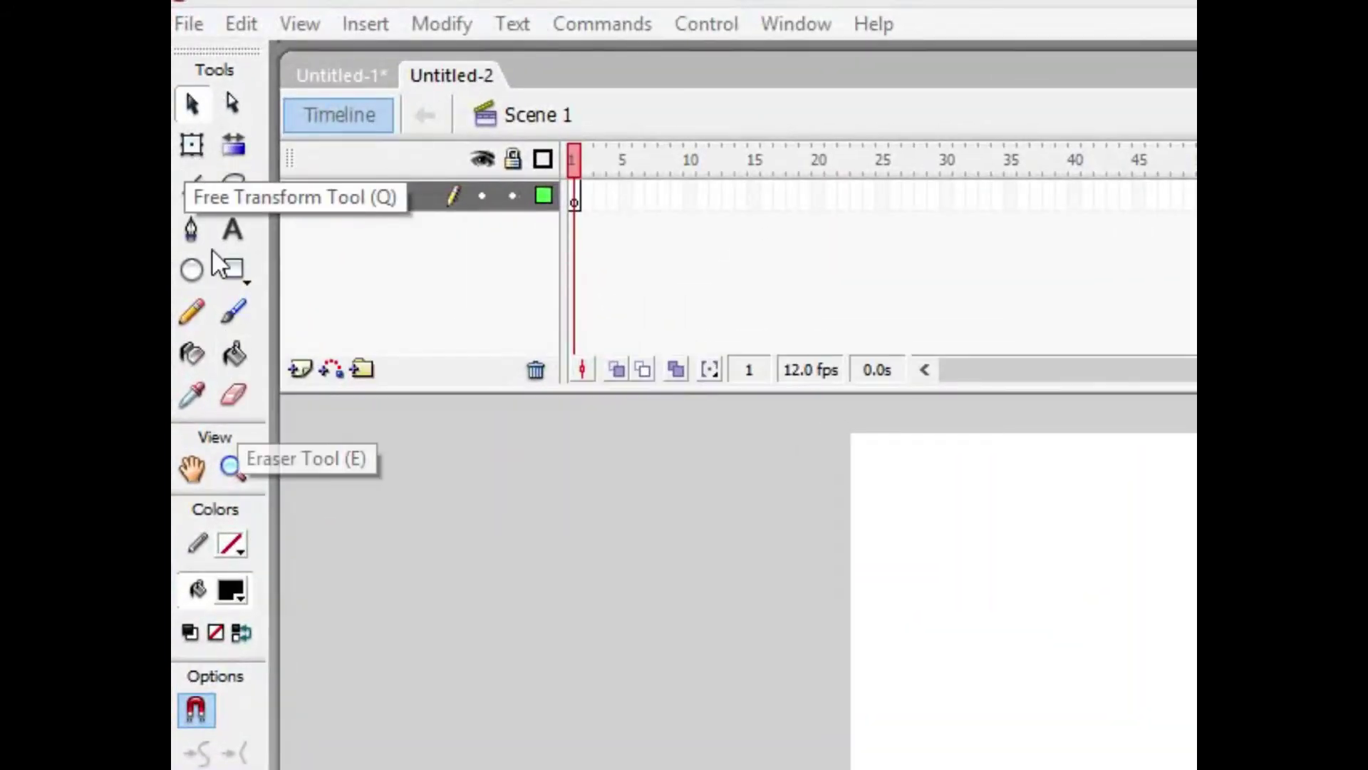
Step: Try a black circle with the Oval tool near the stage's upper-left corner, and undo it after picking the red radial gradient fill
click(206, 278)
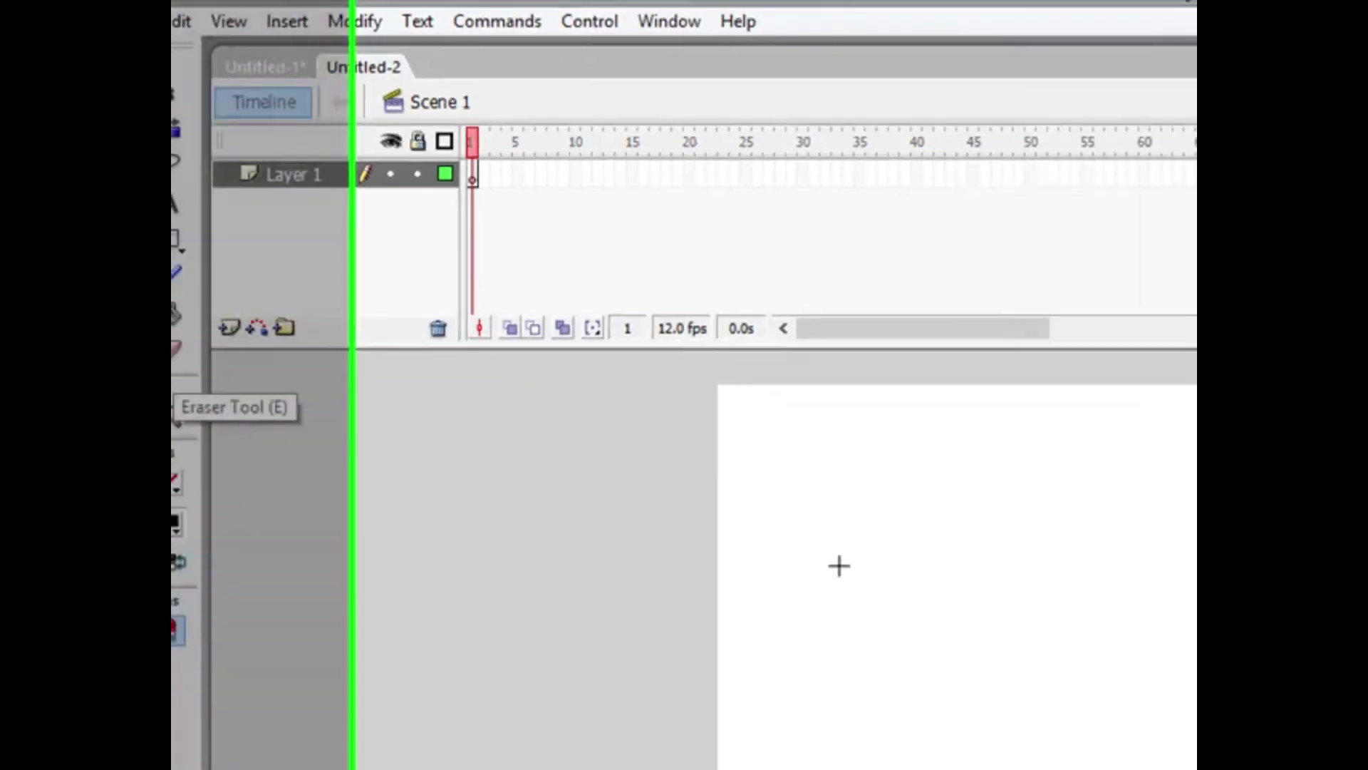
drag(902, 503, 1124, 719)
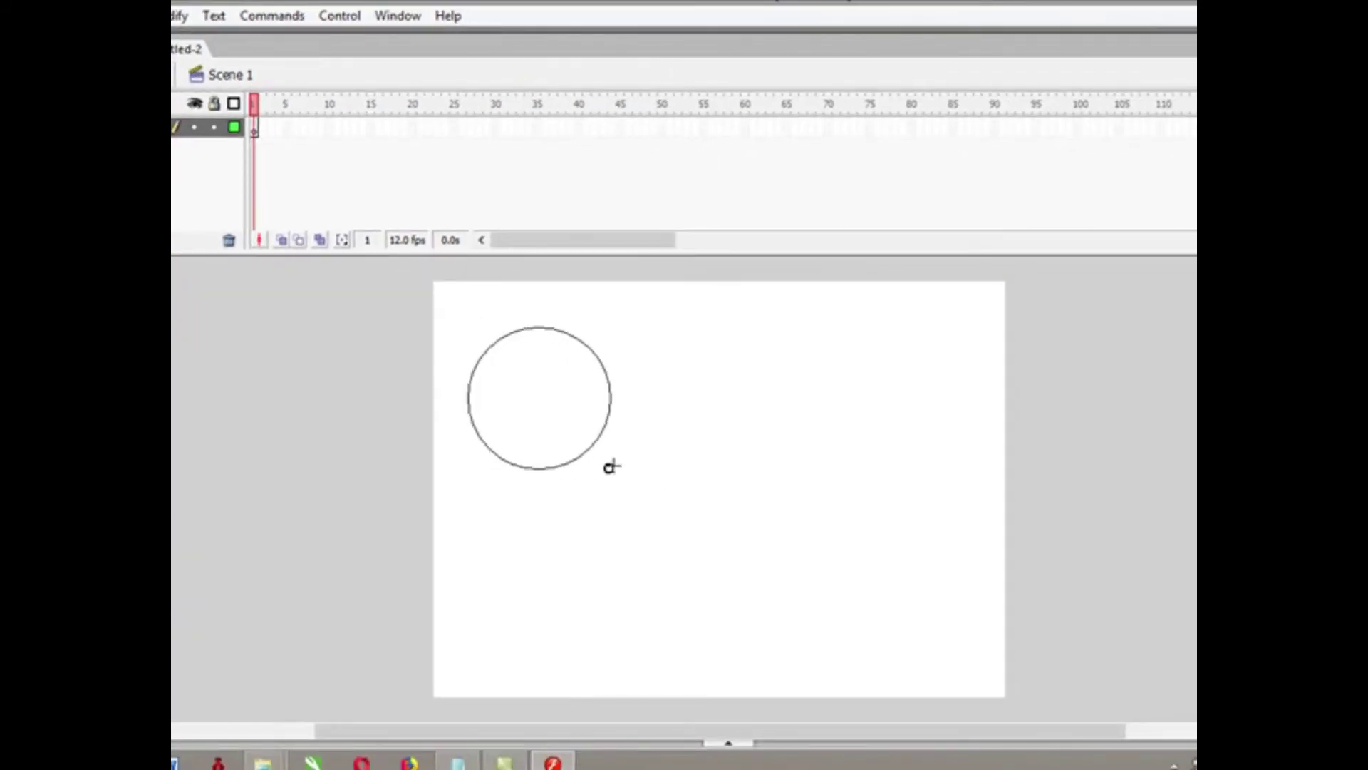
drag(611, 467, 611, 467)
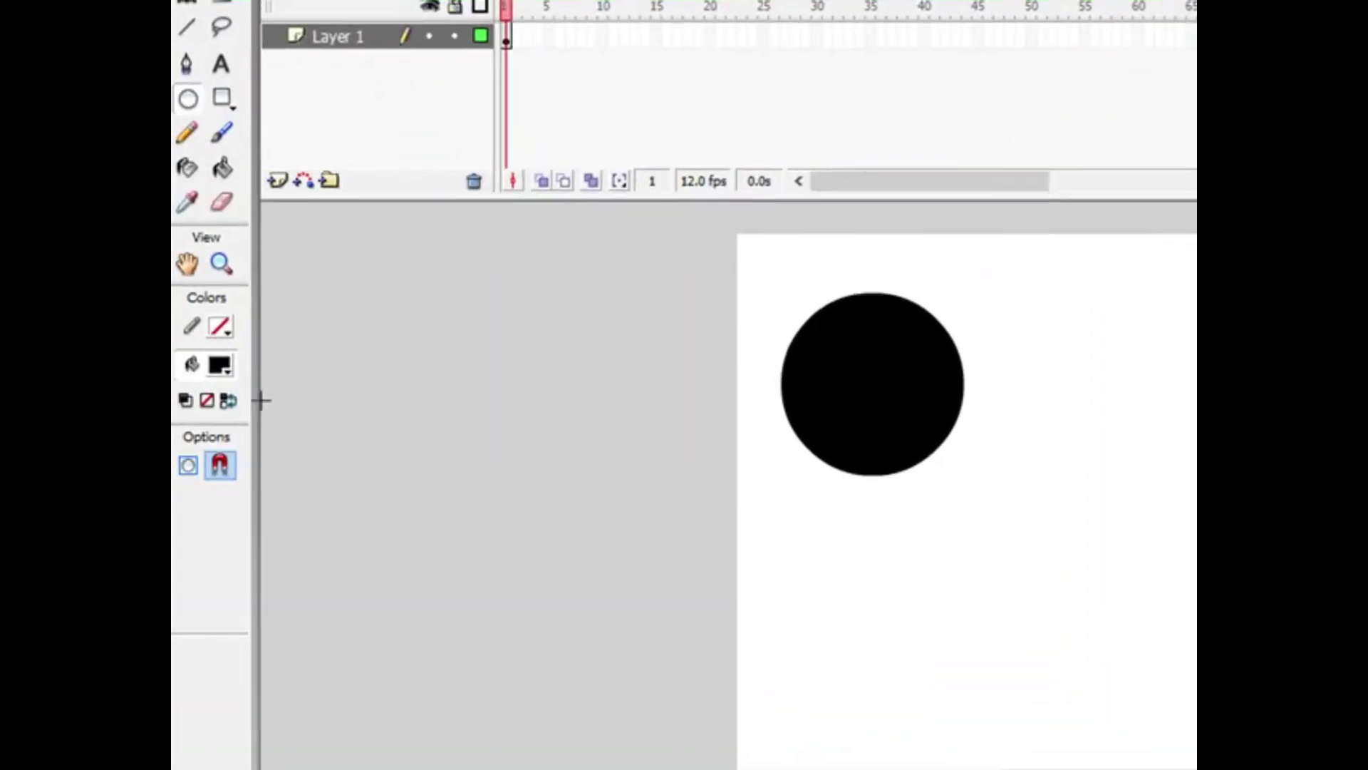
click(220, 365)
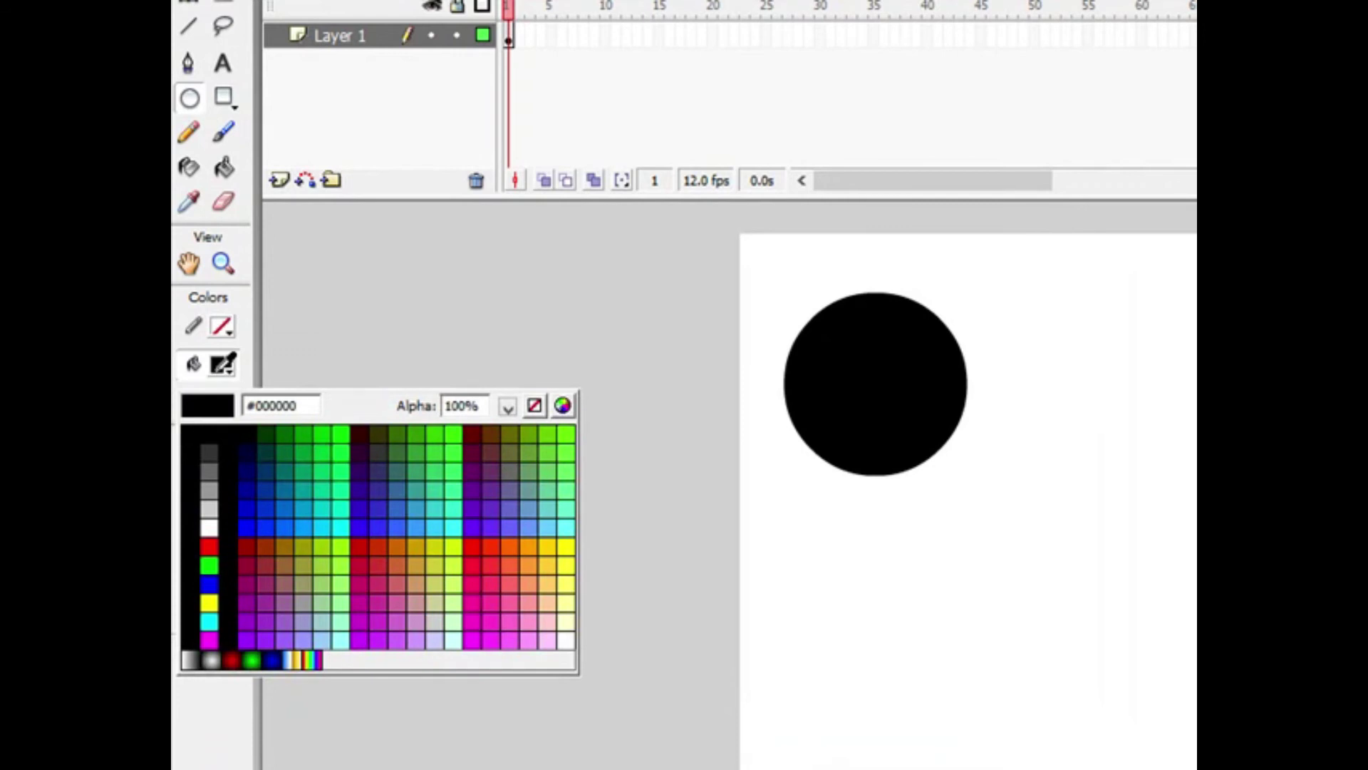
click(232, 660)
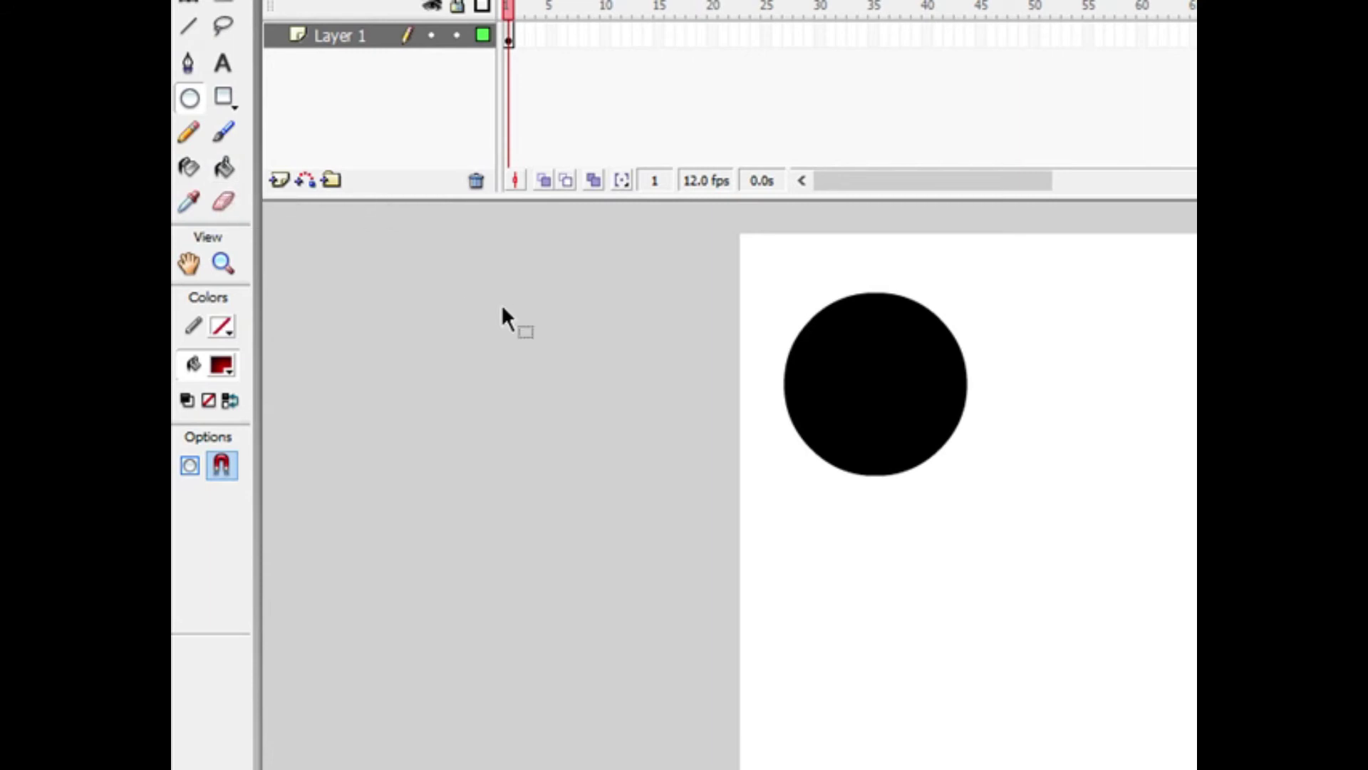
key(ctrl+z)
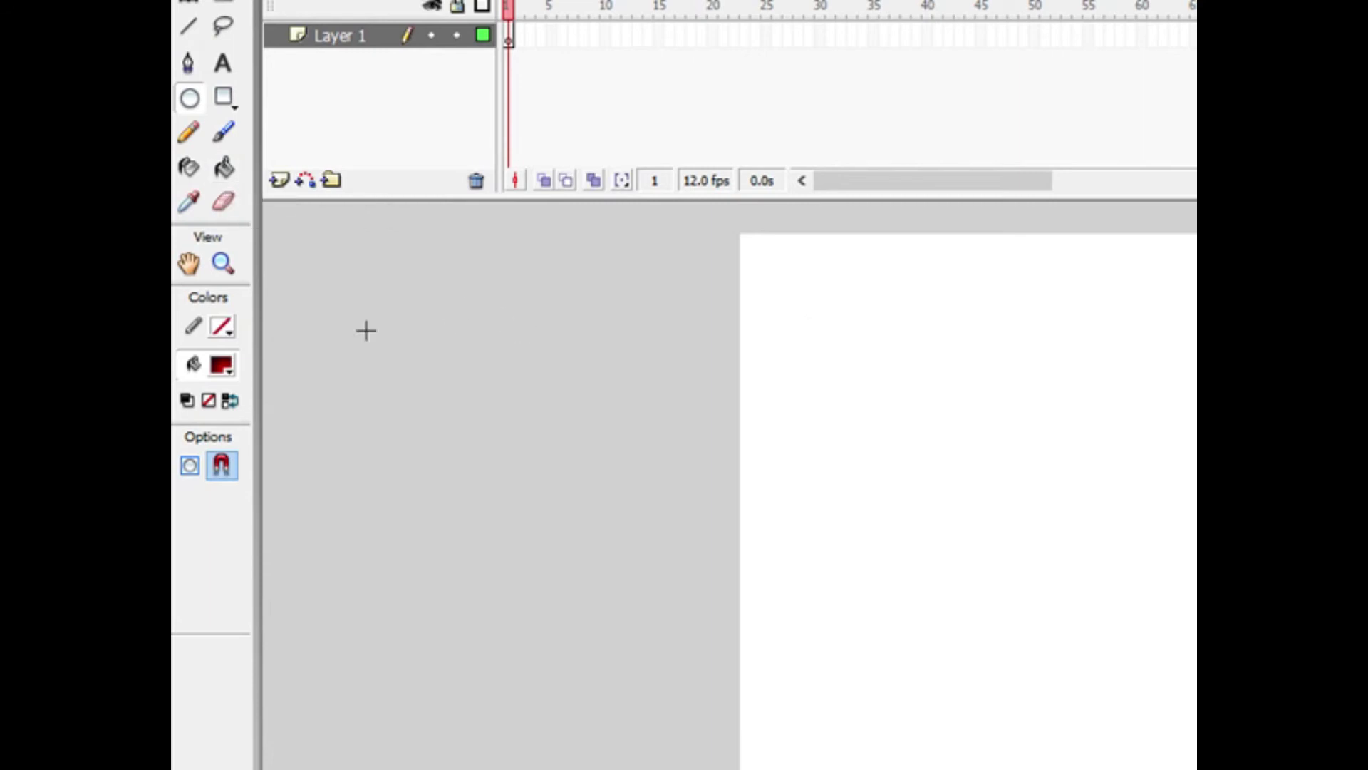
Step: Set the fill to the green radial gradient and try it on an oval in the stage's lower-left area, undoing the oval
click(223, 367)
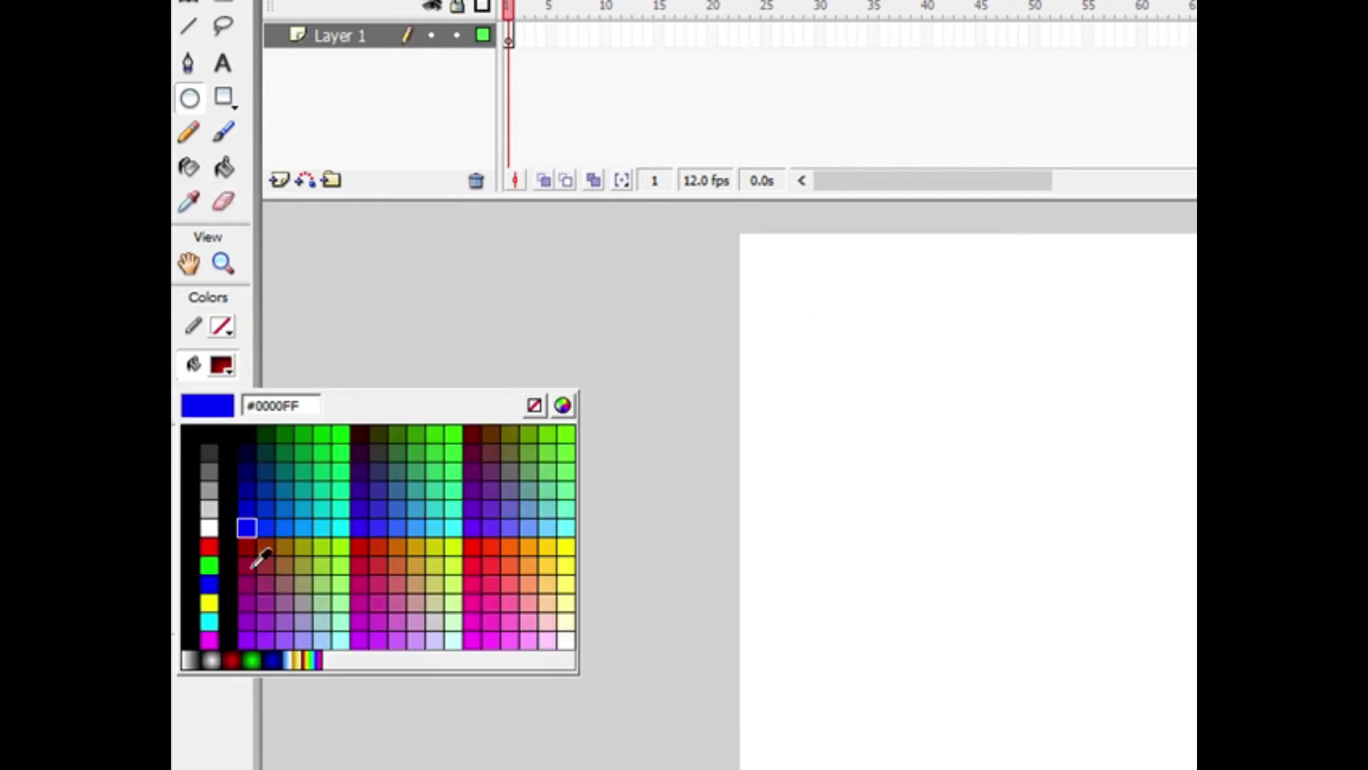
click(251, 660)
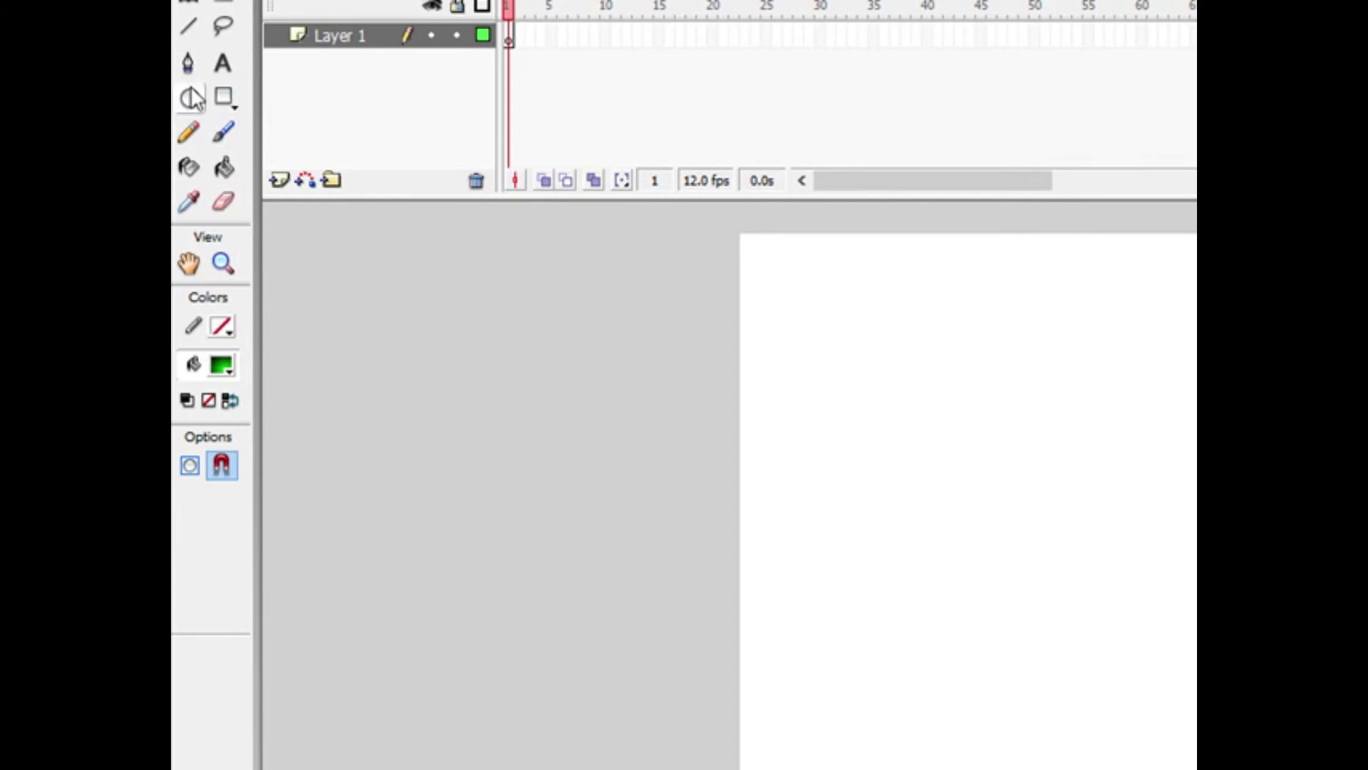
drag(799, 595, 953, 726)
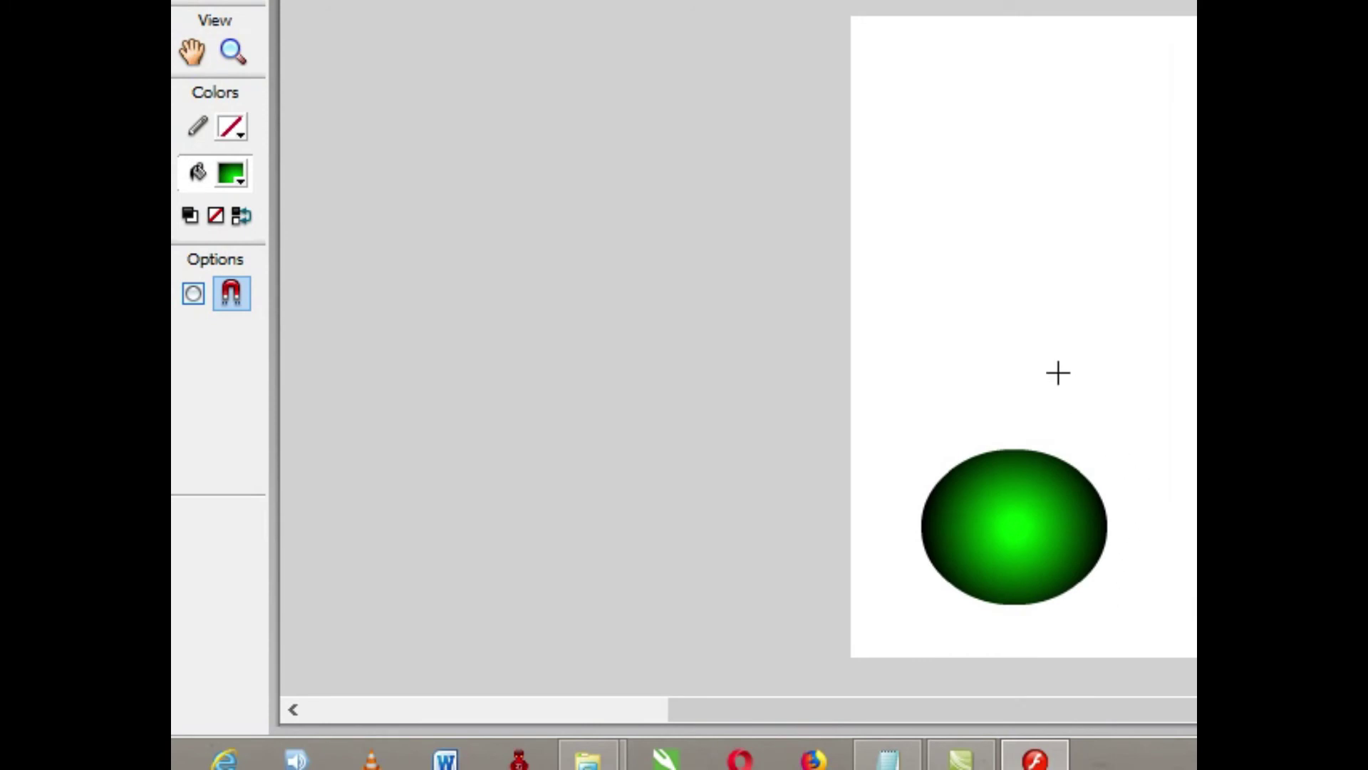
key(ctrl+z)
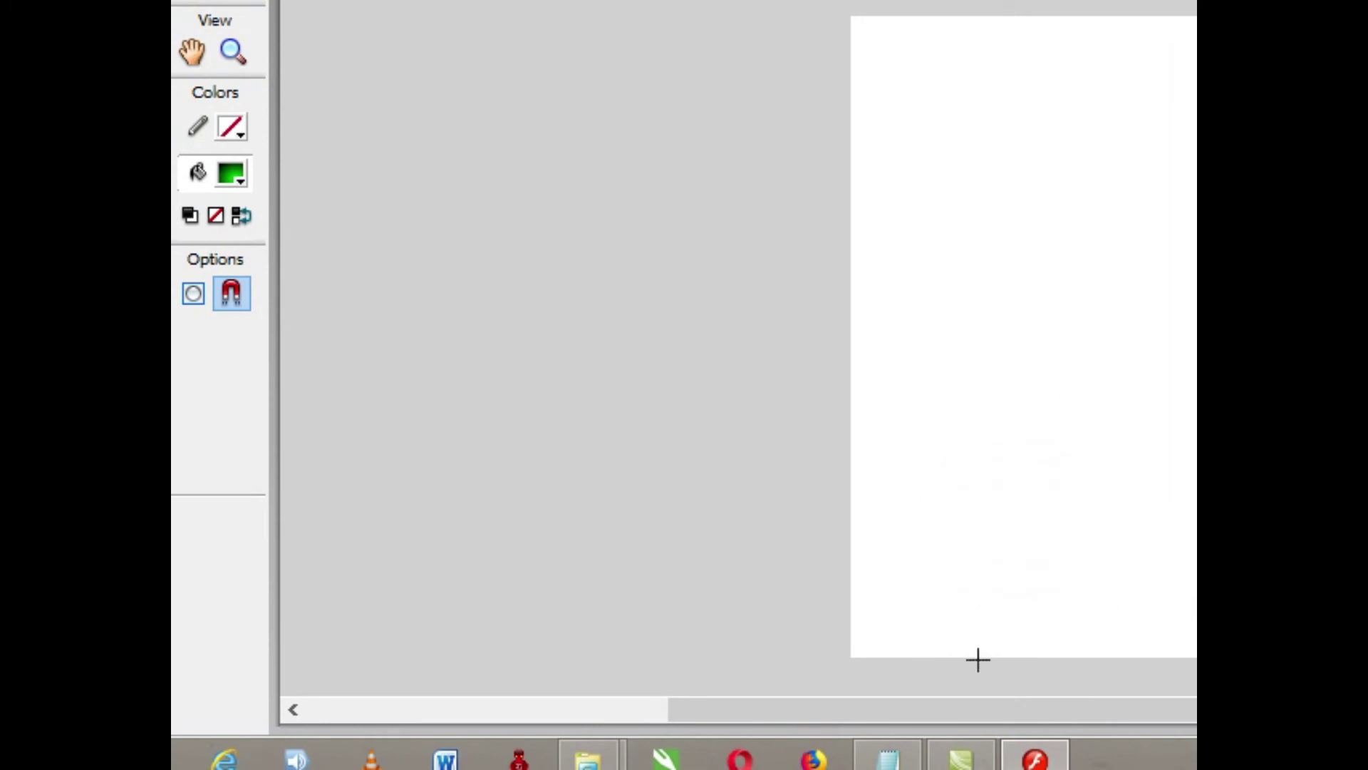
click(960, 756)
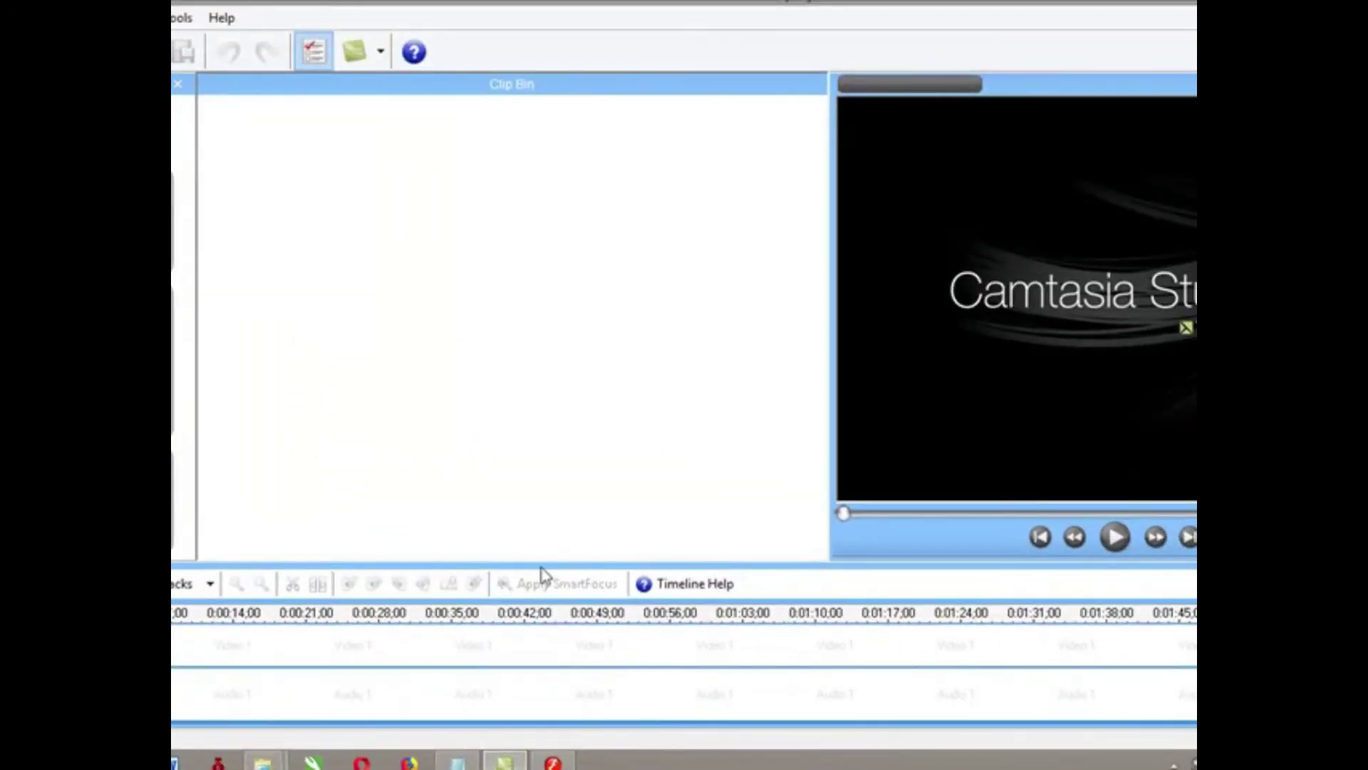
key(alt+Tab)
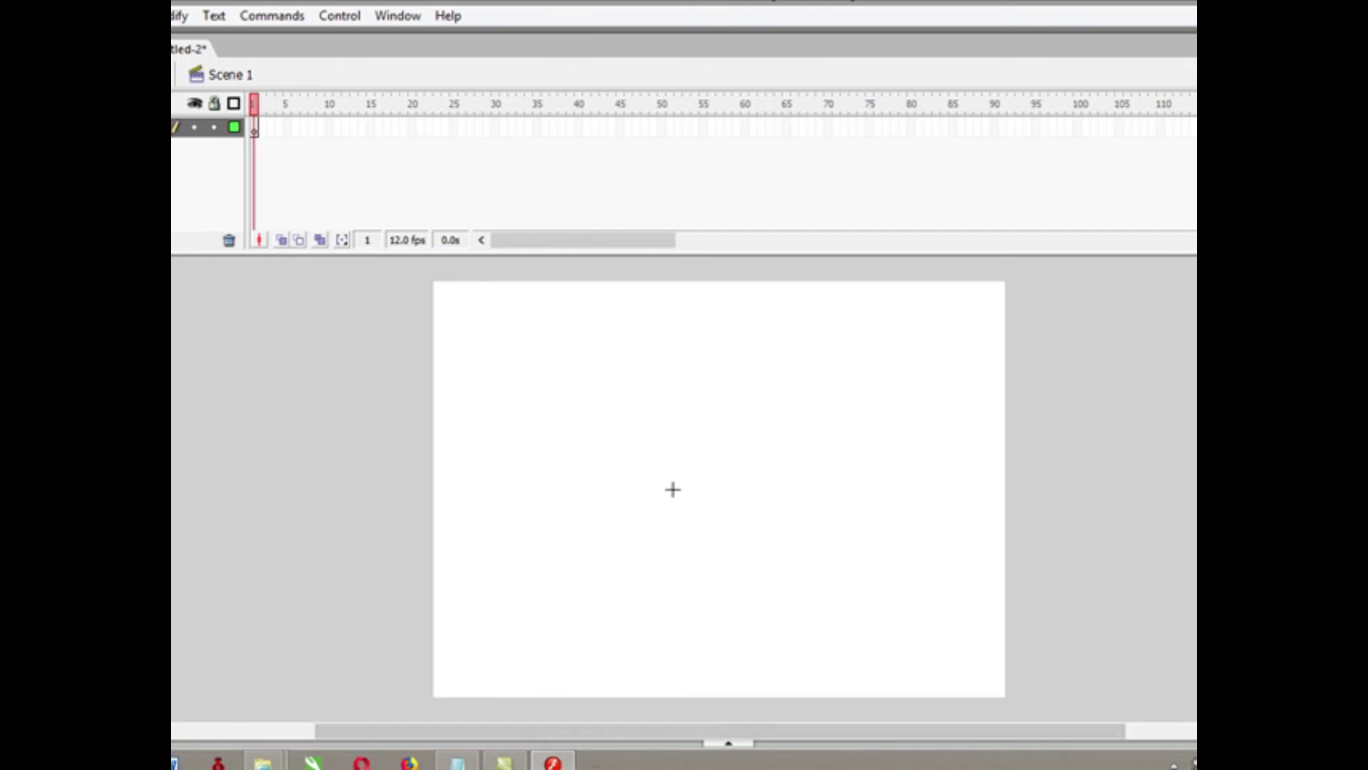
click(504, 761)
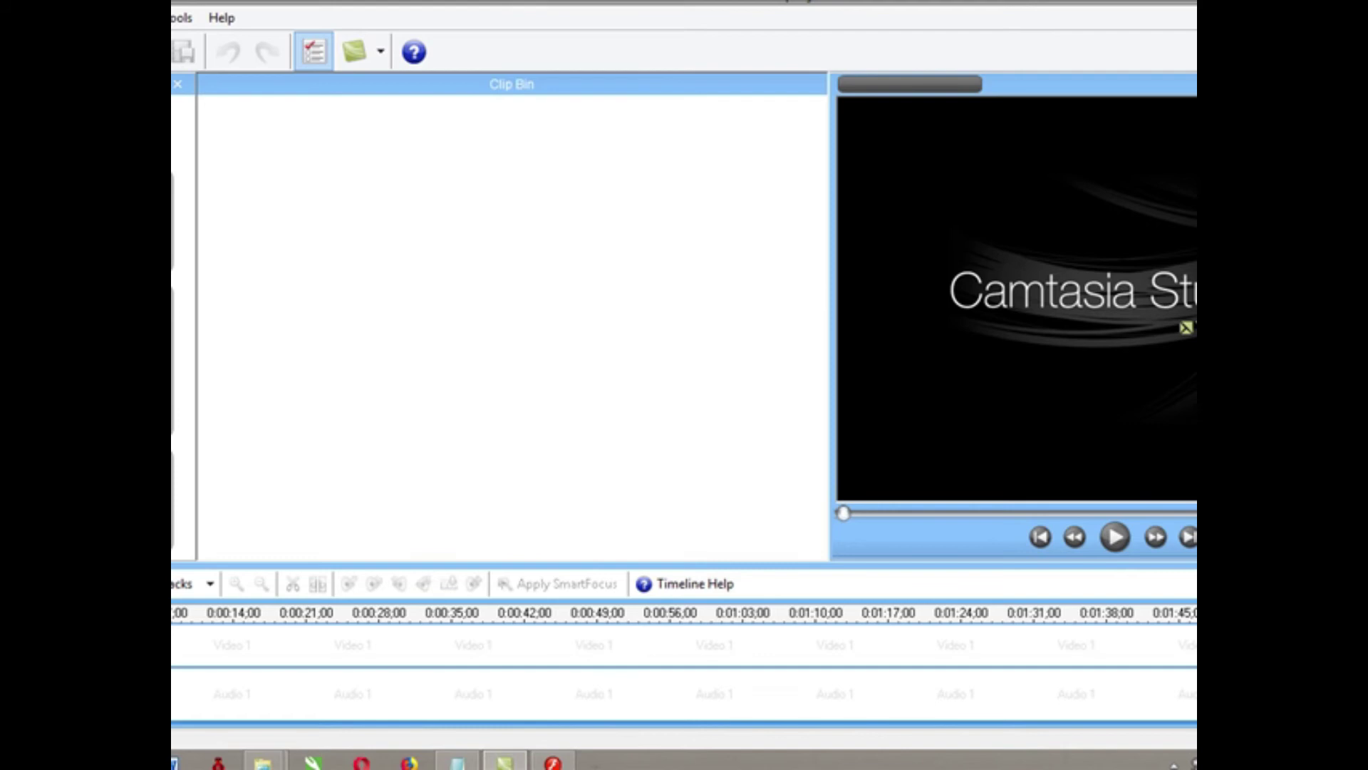
click(114, 118)
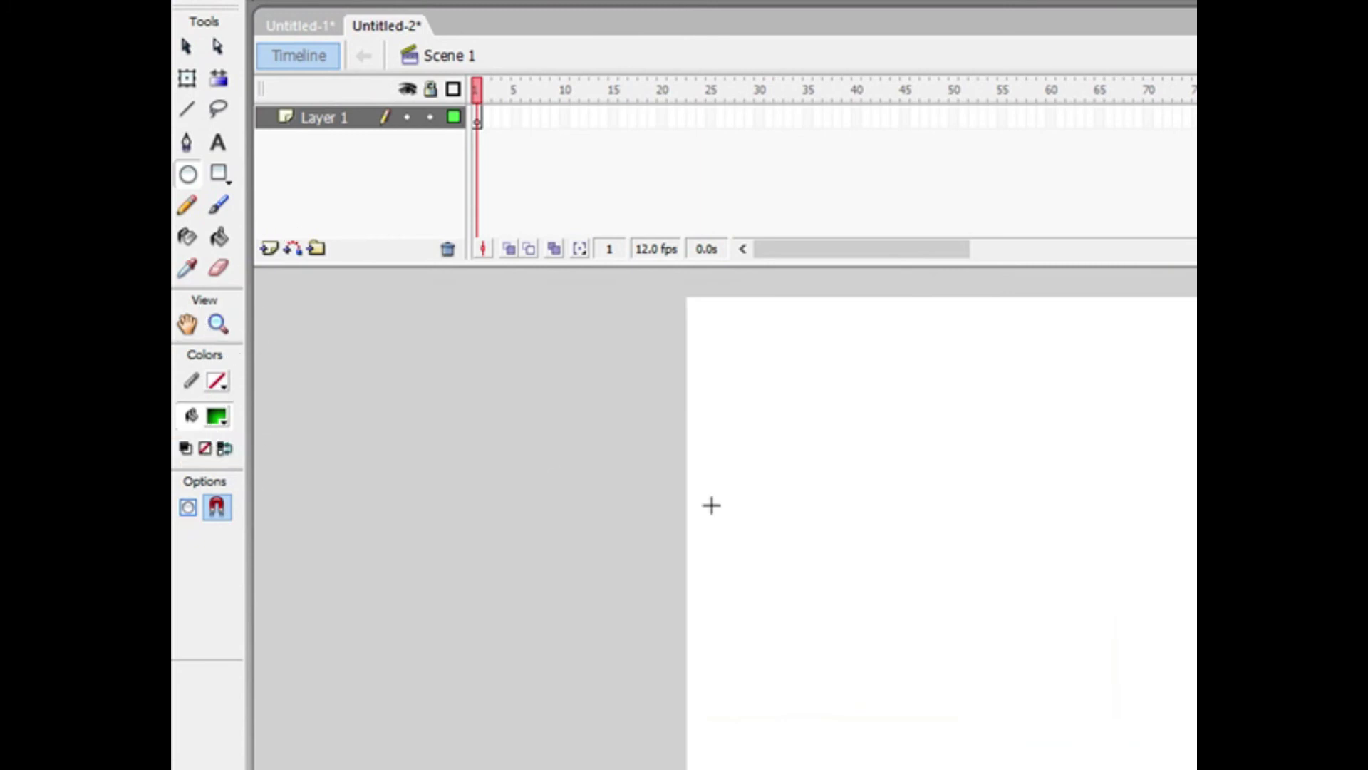
Step: Draw a small oval with the green gradient fill on the left of the stage and widen it into a near-circle with Free Transform
drag(775, 542, 856, 655)
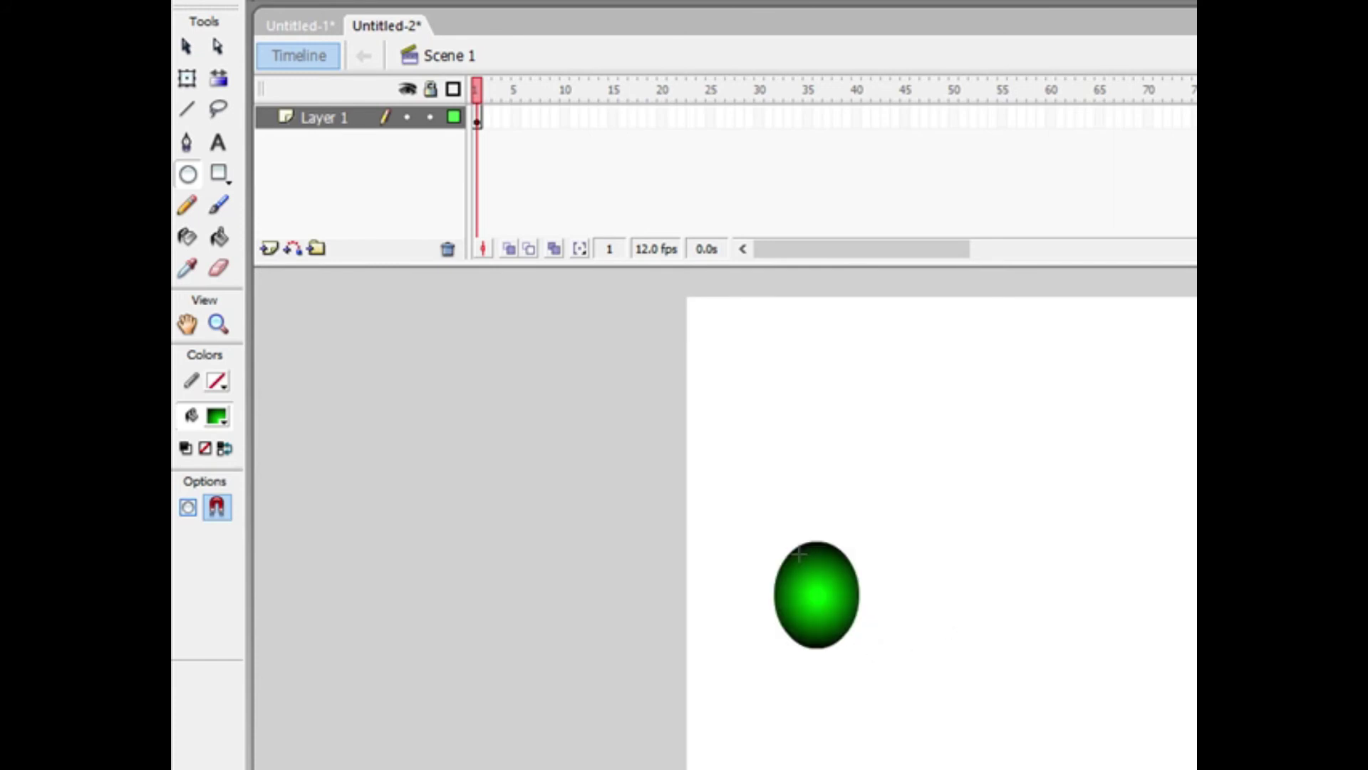
click(188, 78)
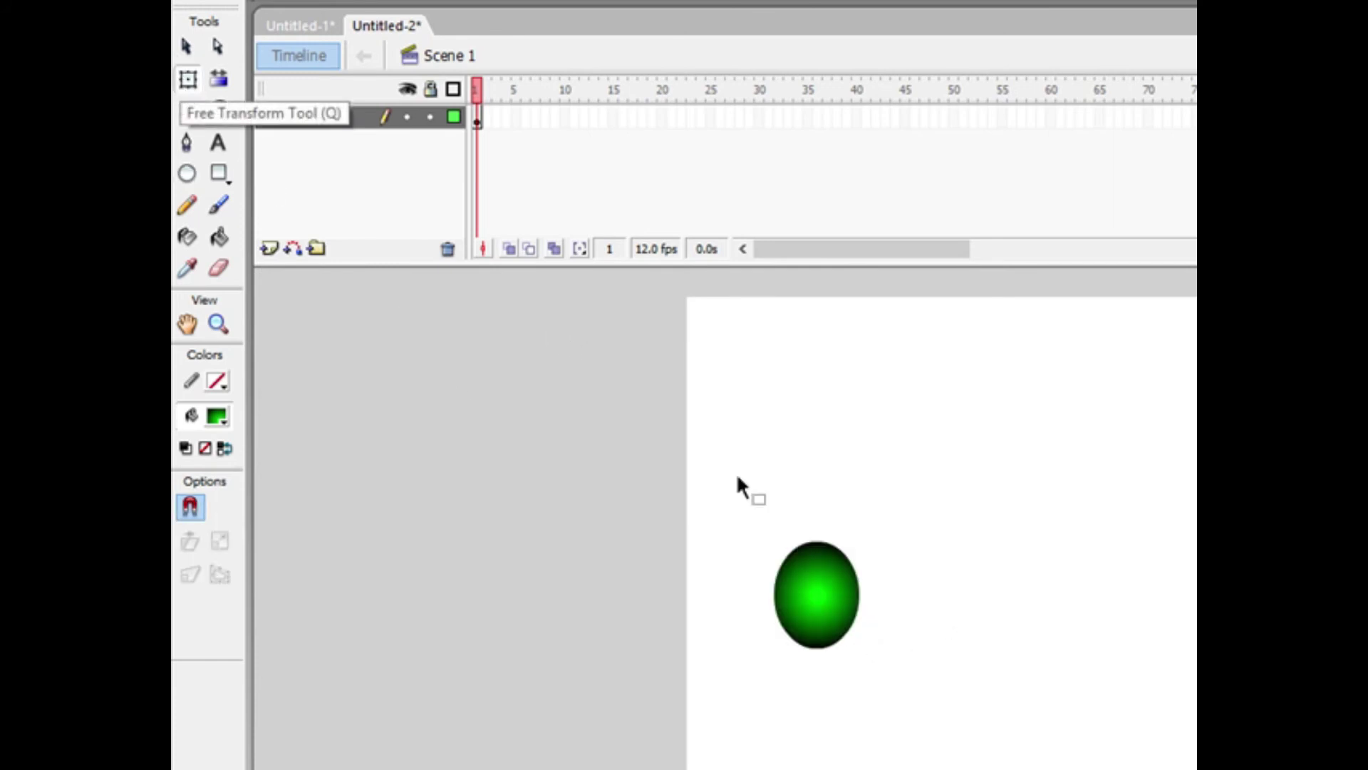
drag(723, 517, 930, 728)
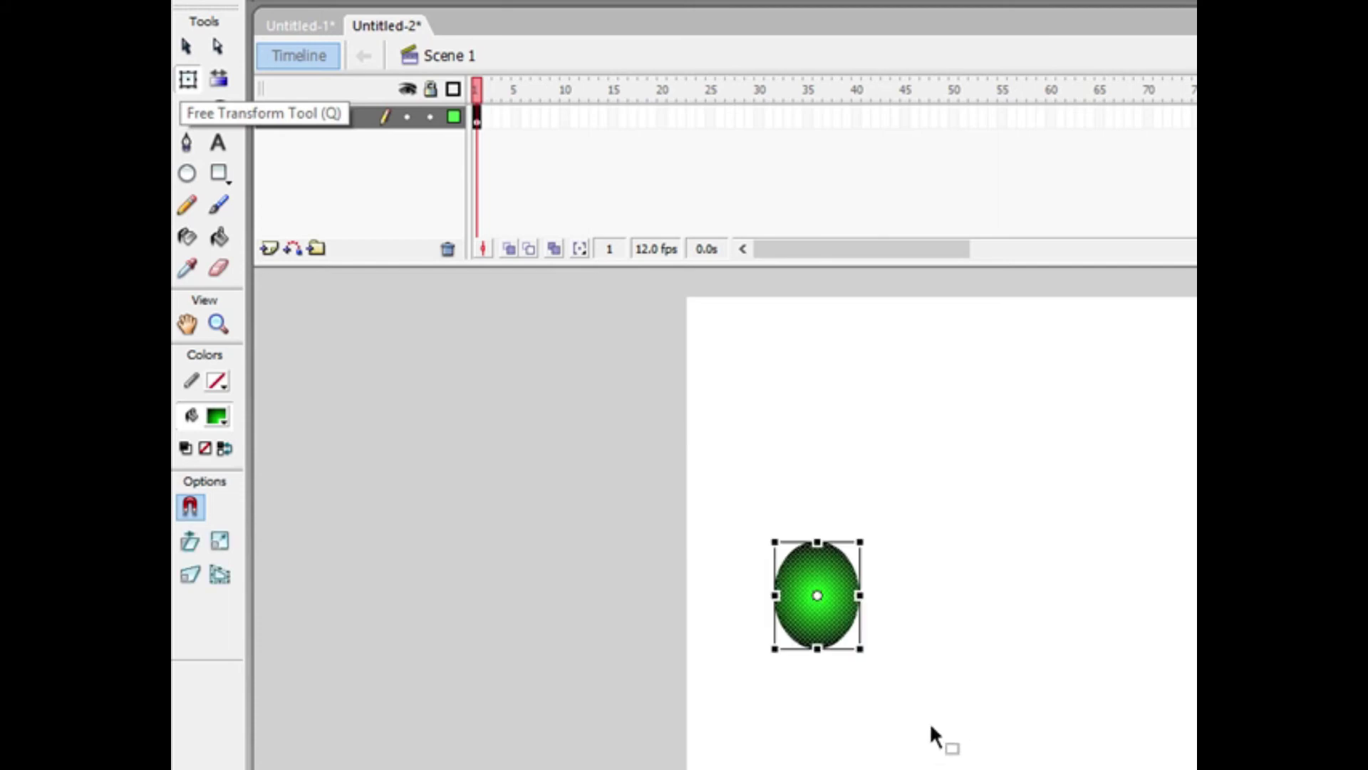
drag(860, 595, 874, 596)
click(969, 605)
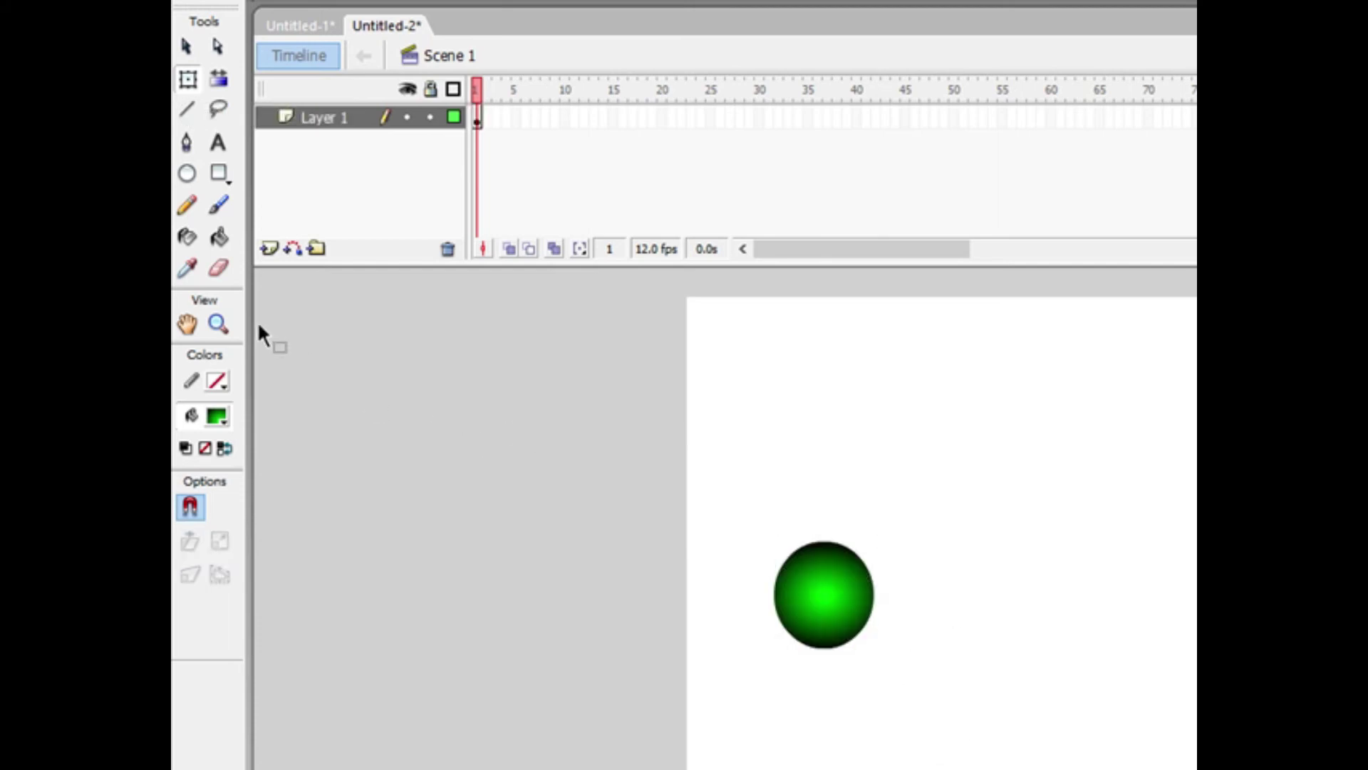
Step: Draw a black, nearly horizontal line across the middle of the green ball from edge to edge
click(219, 324)
drag(678, 487, 970, 684)
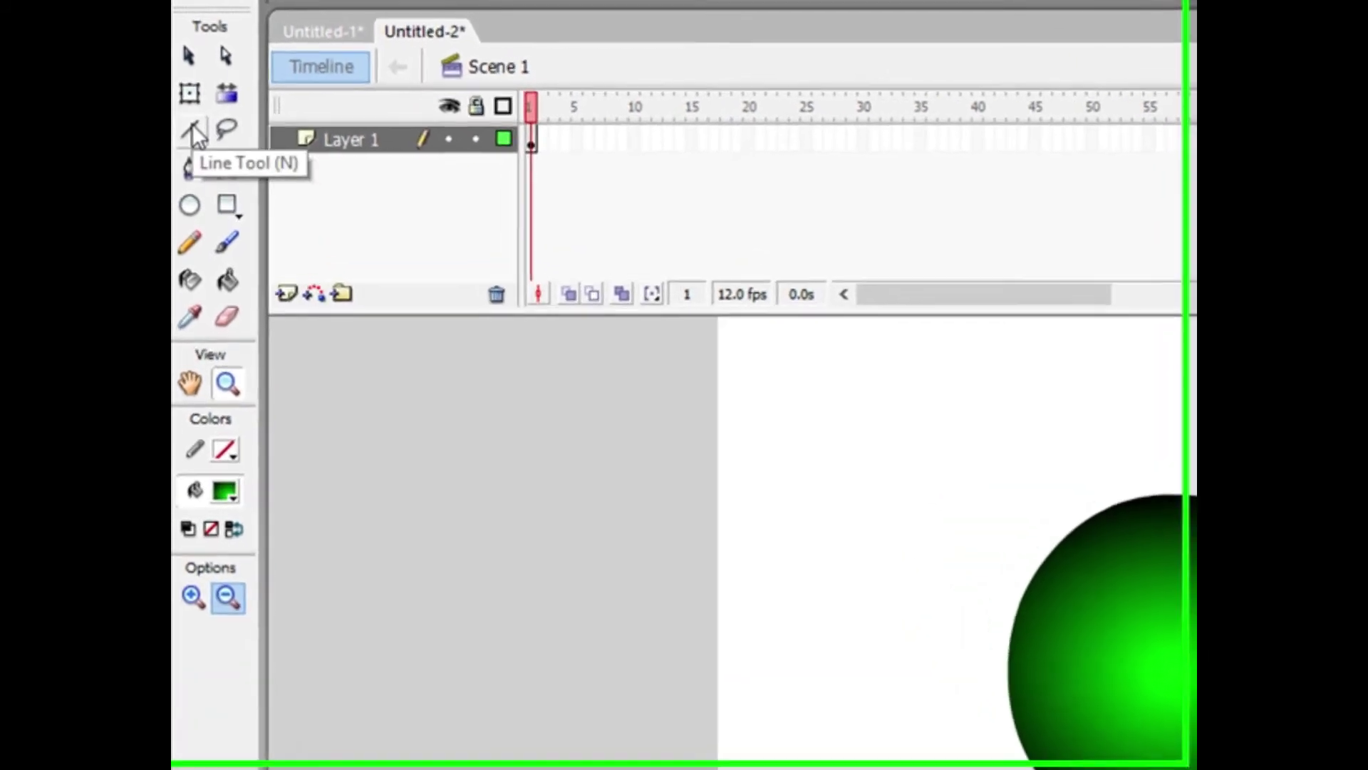
click(187, 108)
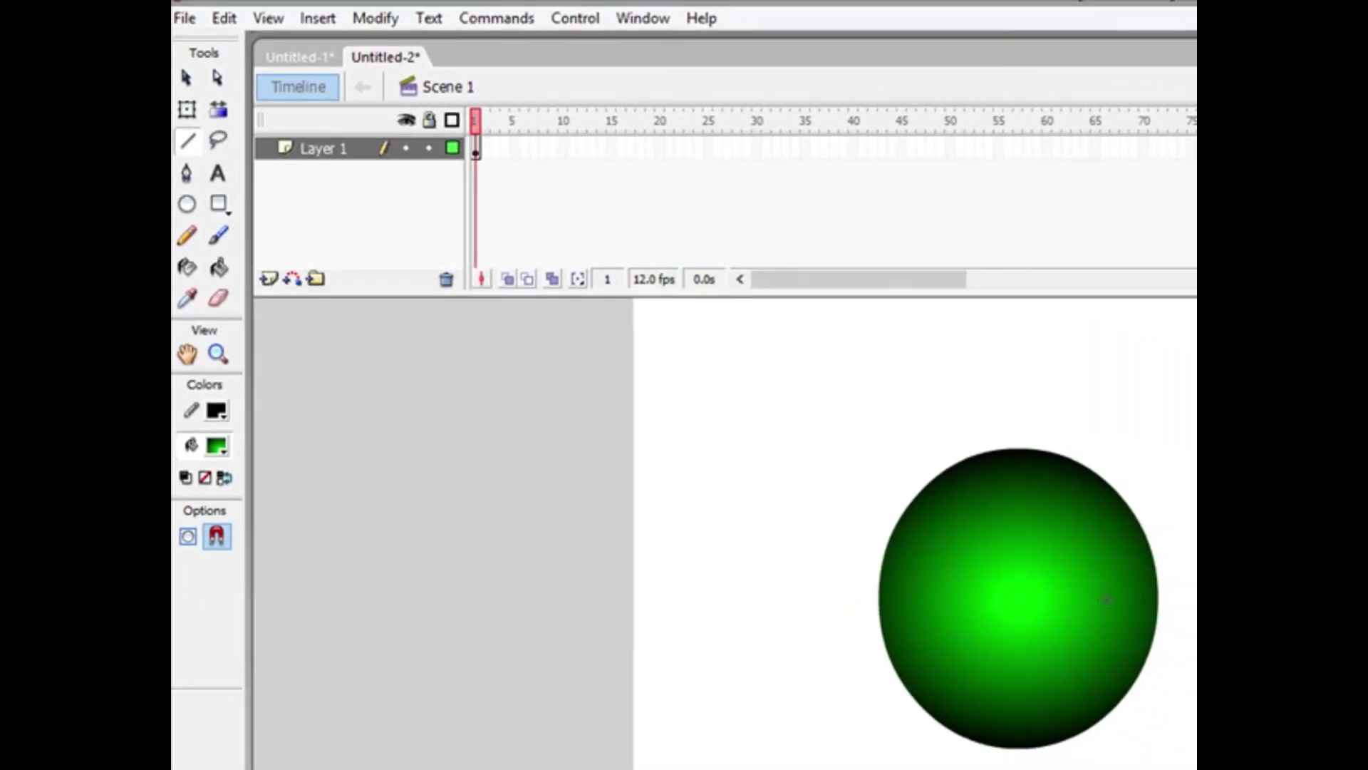
drag(1158, 600, 879, 605)
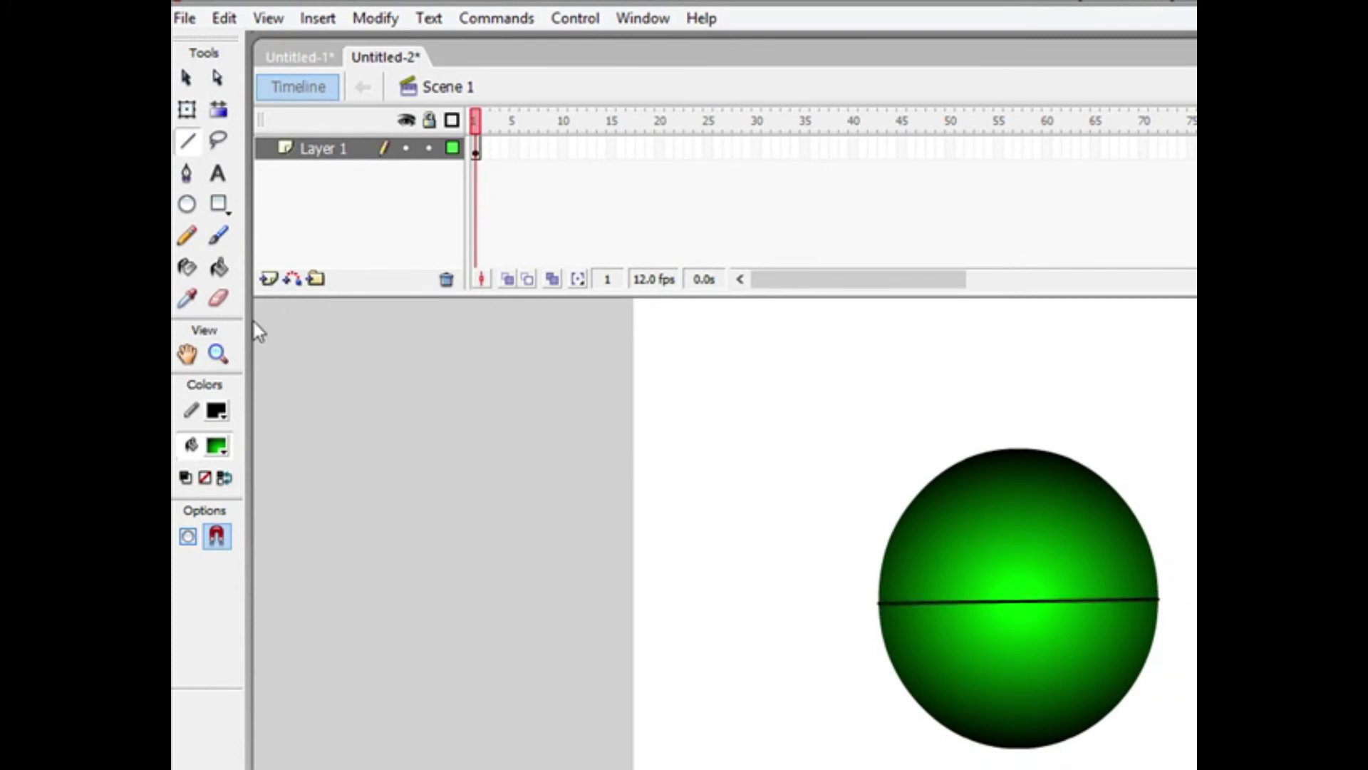
Step: Try reshaping the ball's lower half with Free Transform, and undo back to before the dividing line was drawn
click(218, 141)
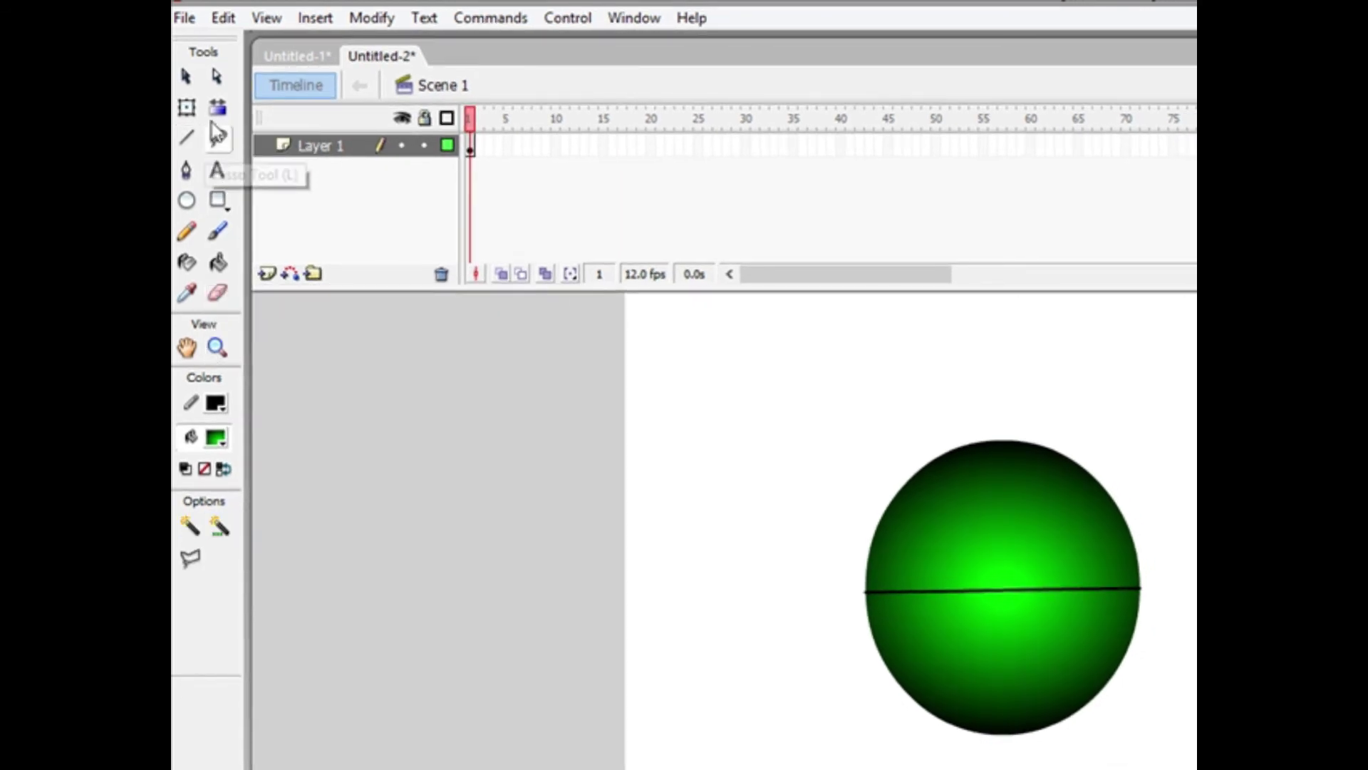
click(188, 109)
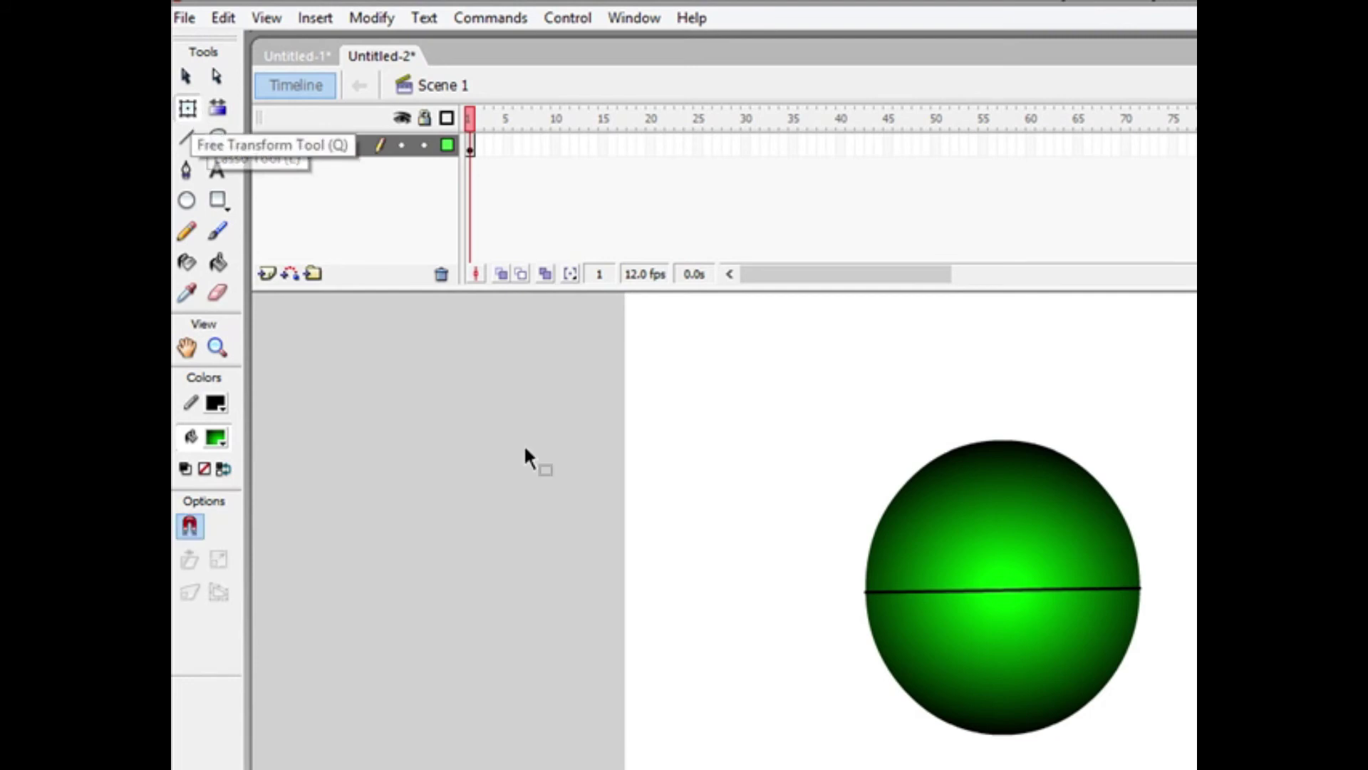
click(875, 596)
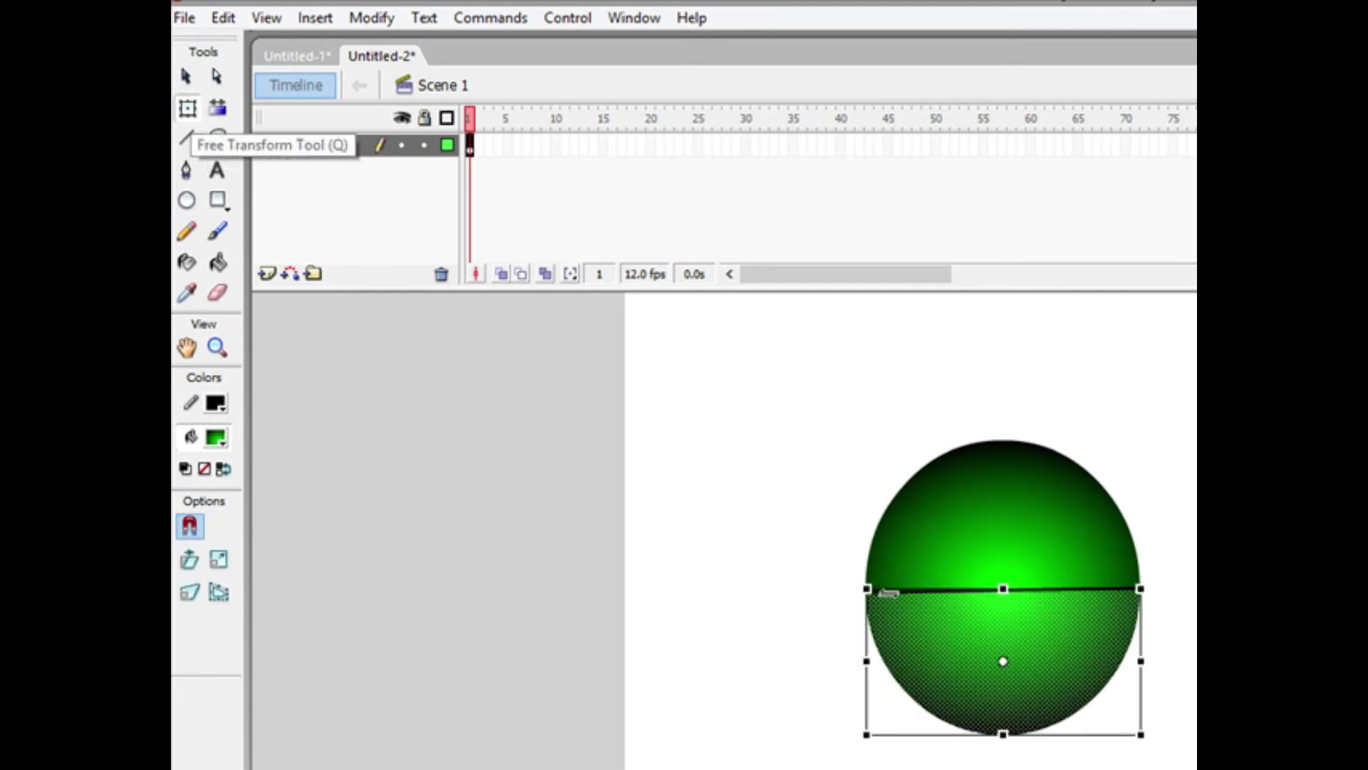
drag(1003, 589, 1004, 613)
key(ctrl+z)
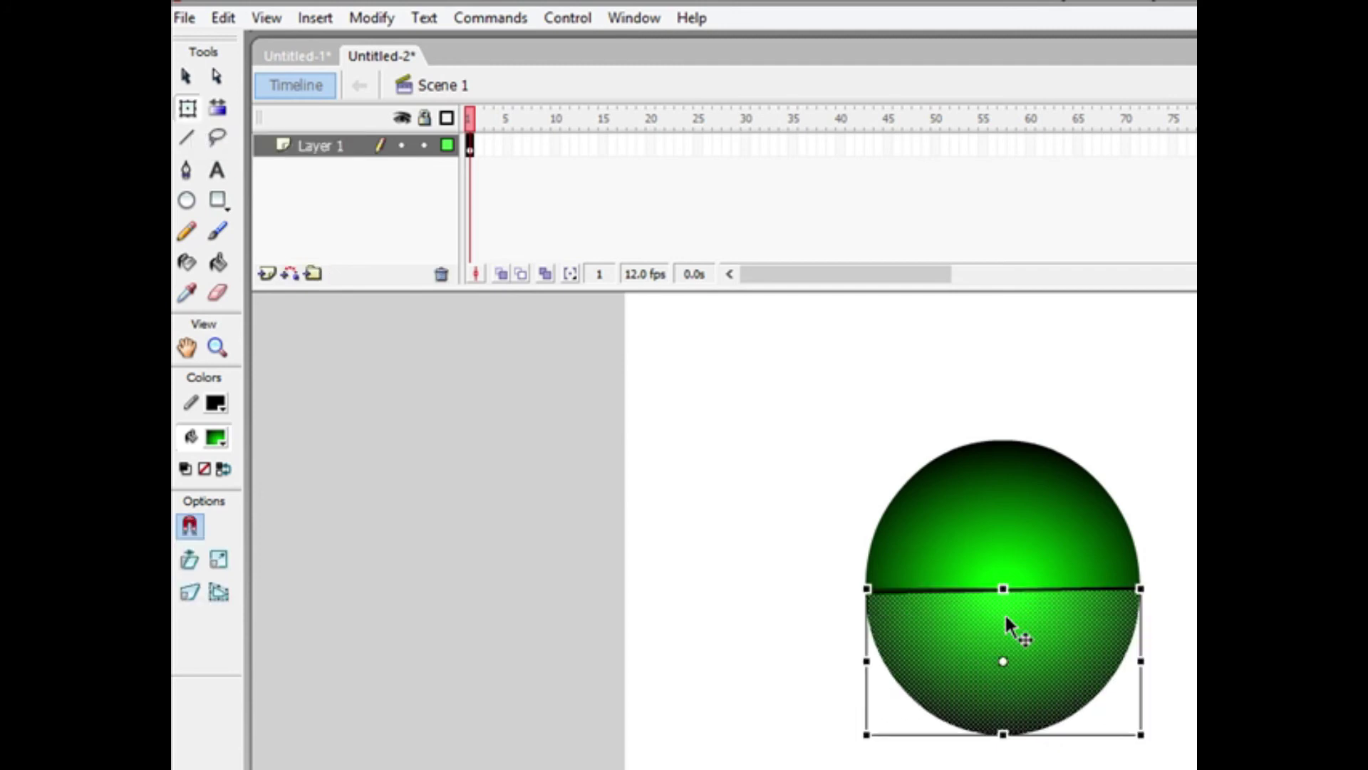
key(ctrl+z)
key(ctrl+z)
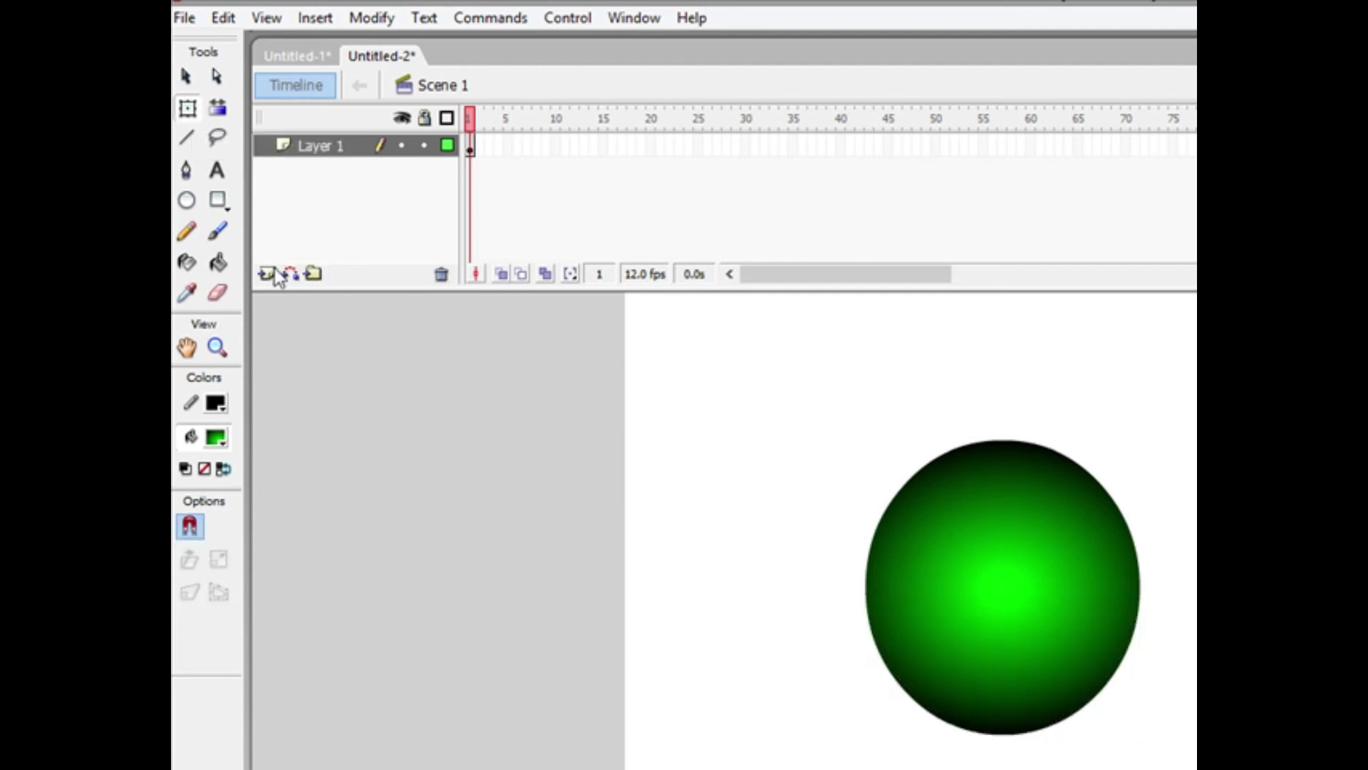
Step: Try reshaping the green ball's outline by editing its edge points, undo the change, and try the Gradient Transform on its fill
click(186, 171)
click(999, 605)
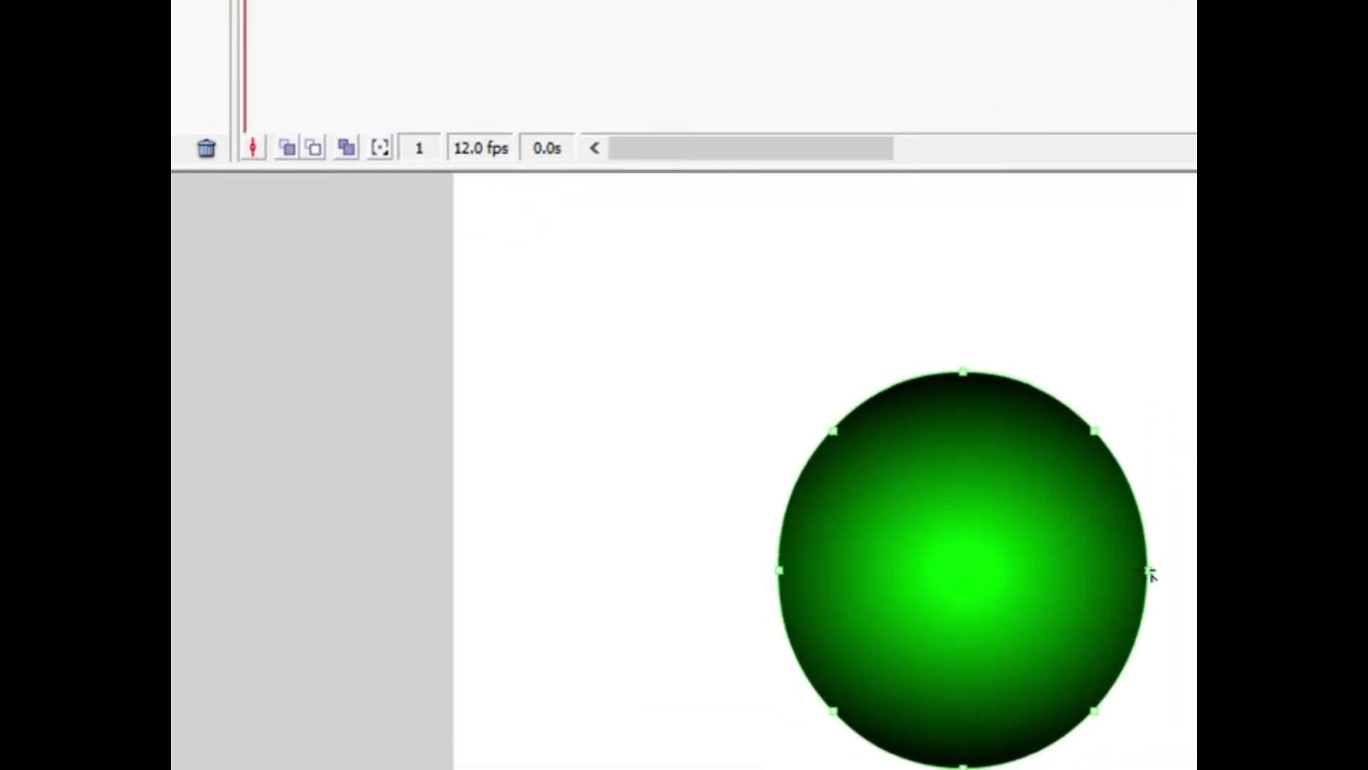
drag(1140, 586, 875, 589)
click(780, 573)
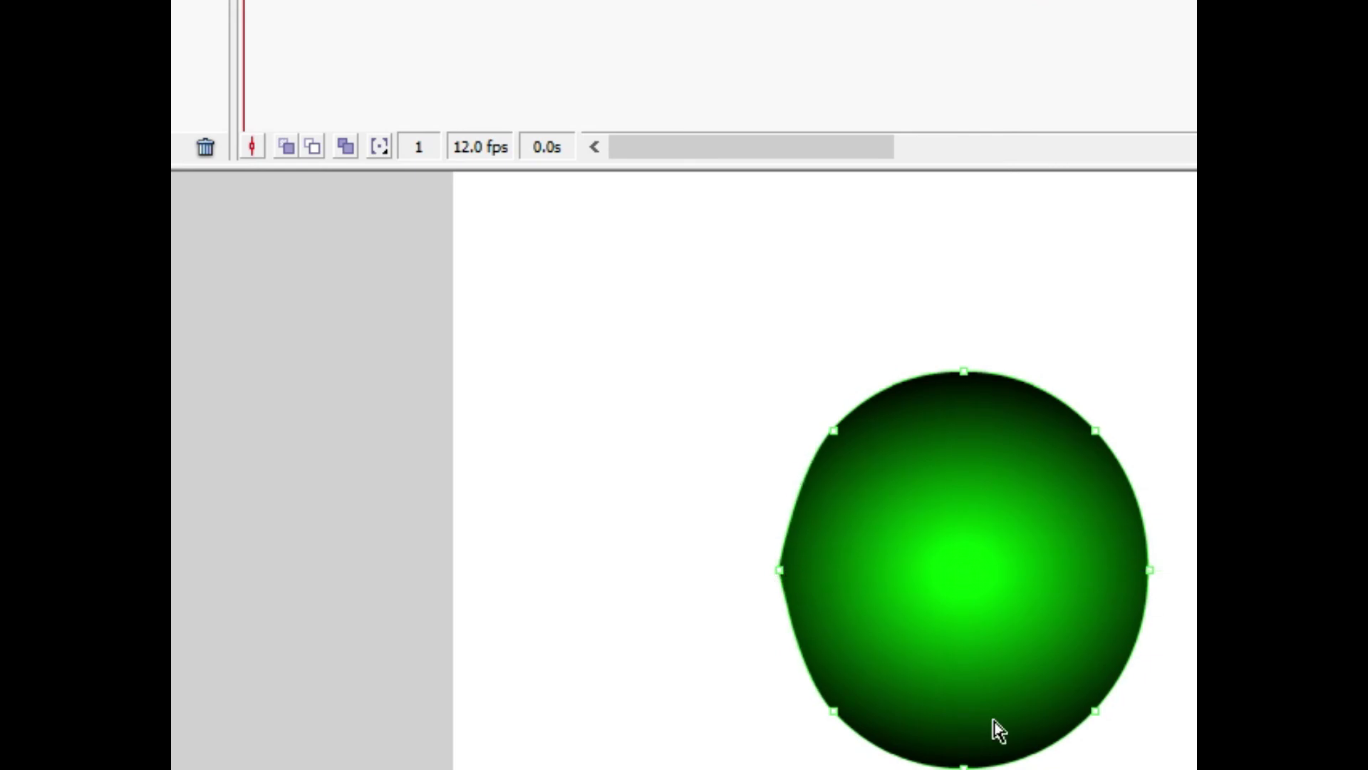
key(ctrl+z)
key(f)
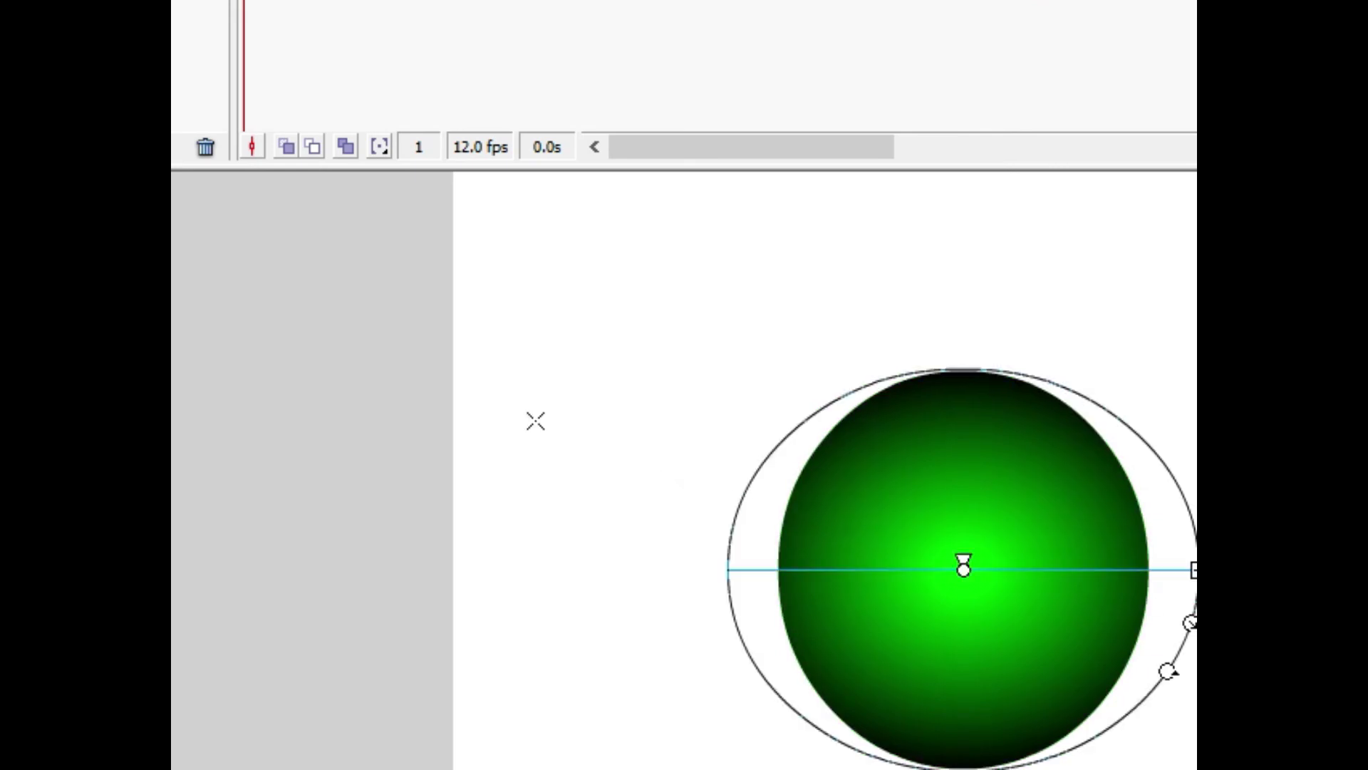
key(p)
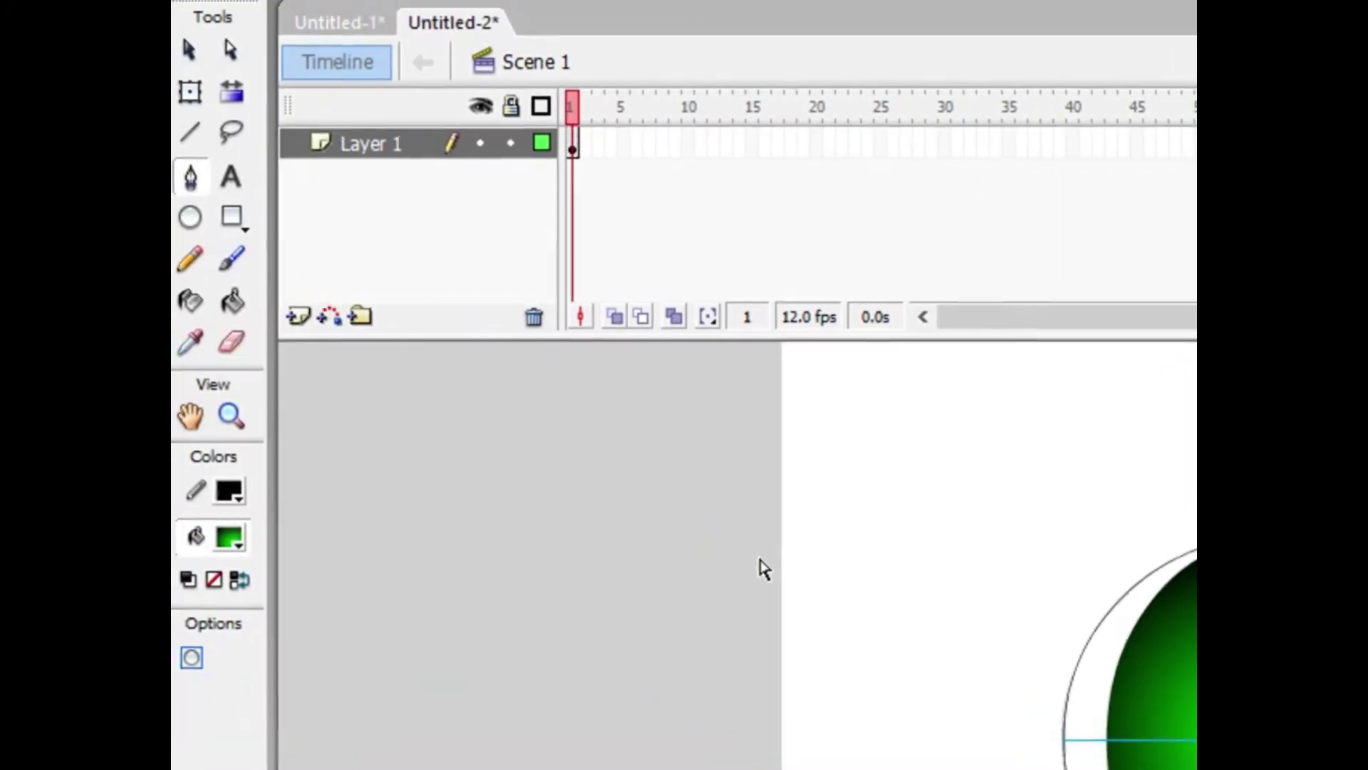
Step: Delete the existing green ball and draw a smaller circle with the green radial gradient fill on the stage
key(Delete)
click(192, 223)
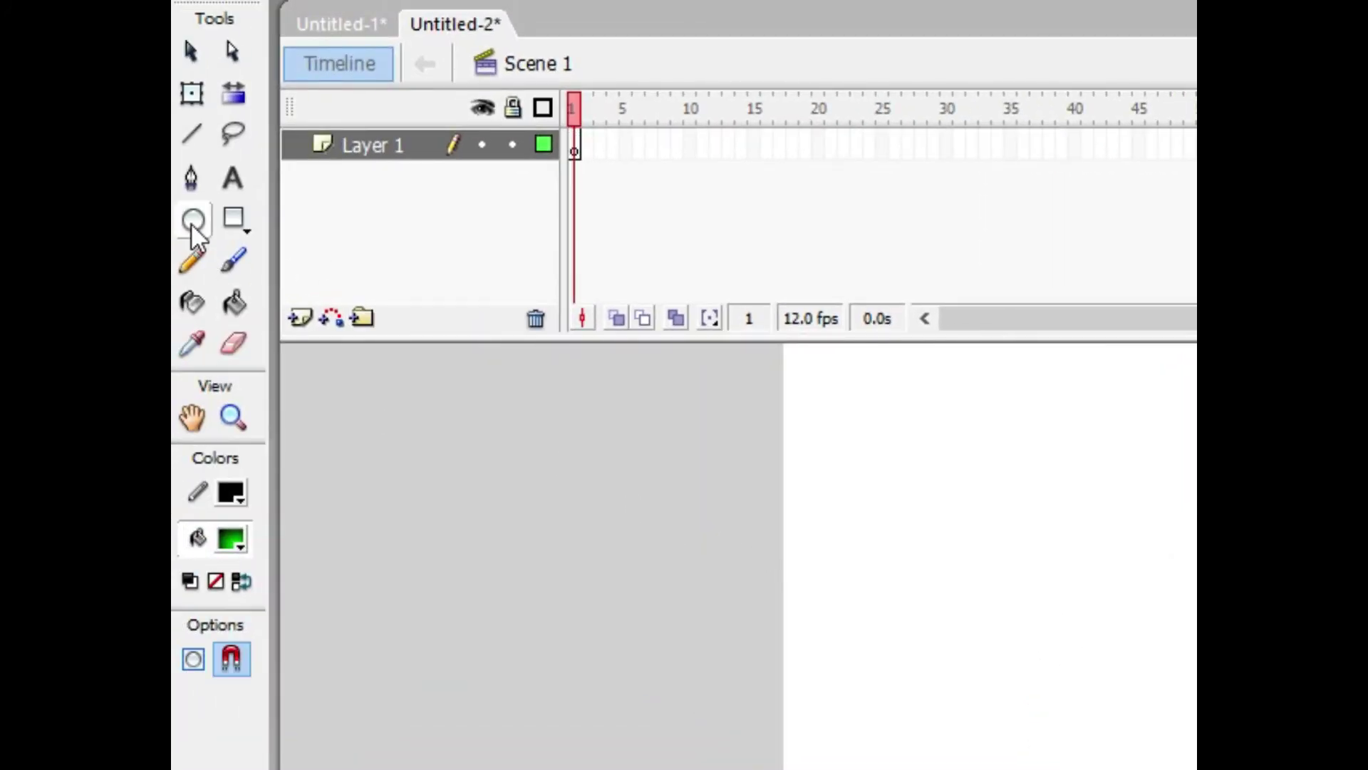
drag(924, 512, 1113, 721)
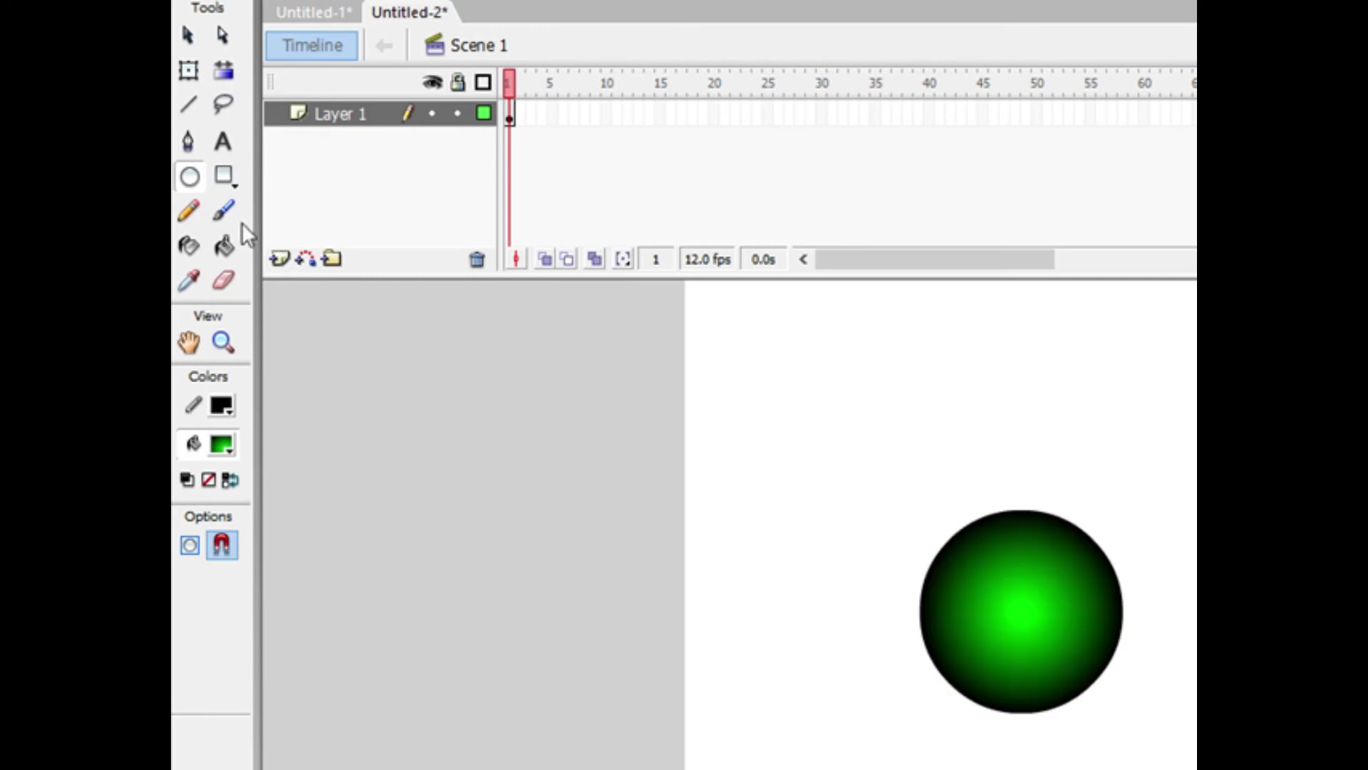
Step: Try brush strokes with the green gradient fill across the ball and on the grey area beside the stage, undoing them
click(223, 211)
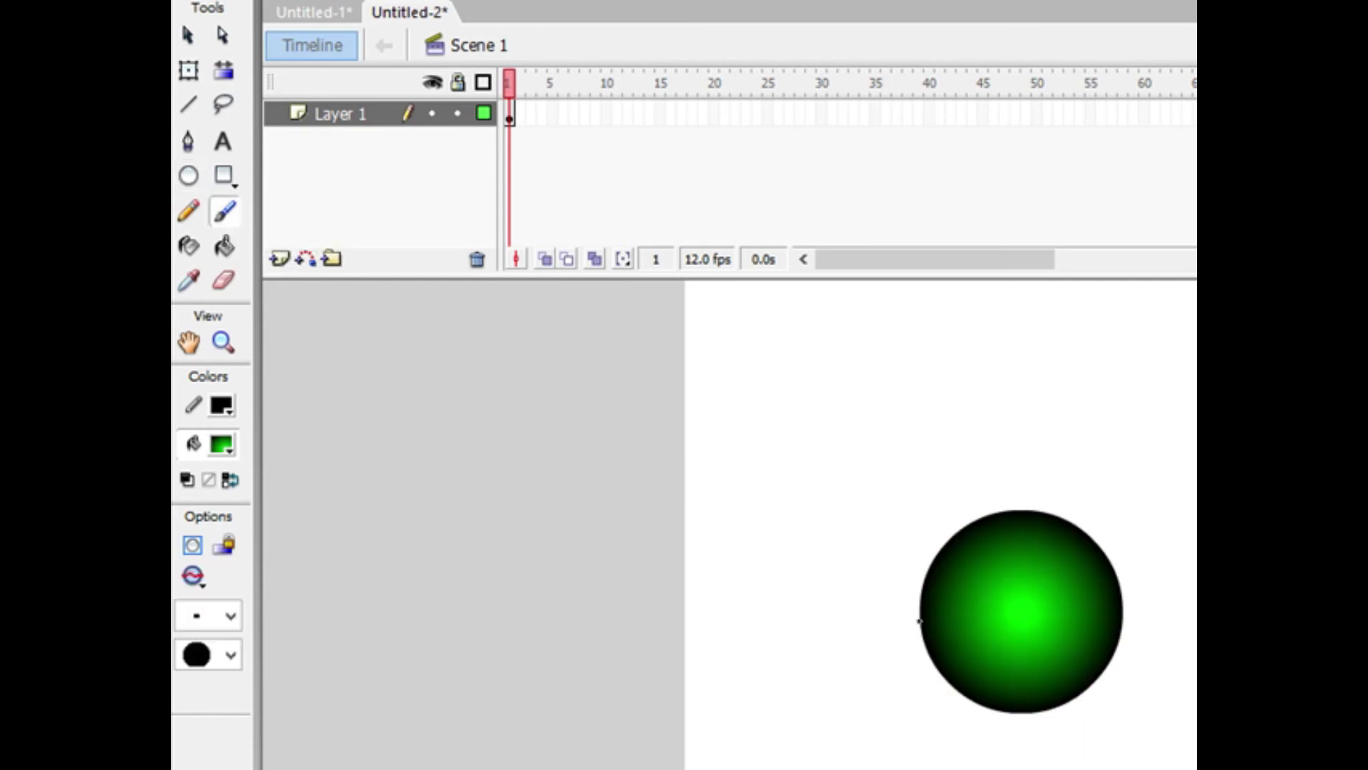
drag(1111, 636, 1123, 619)
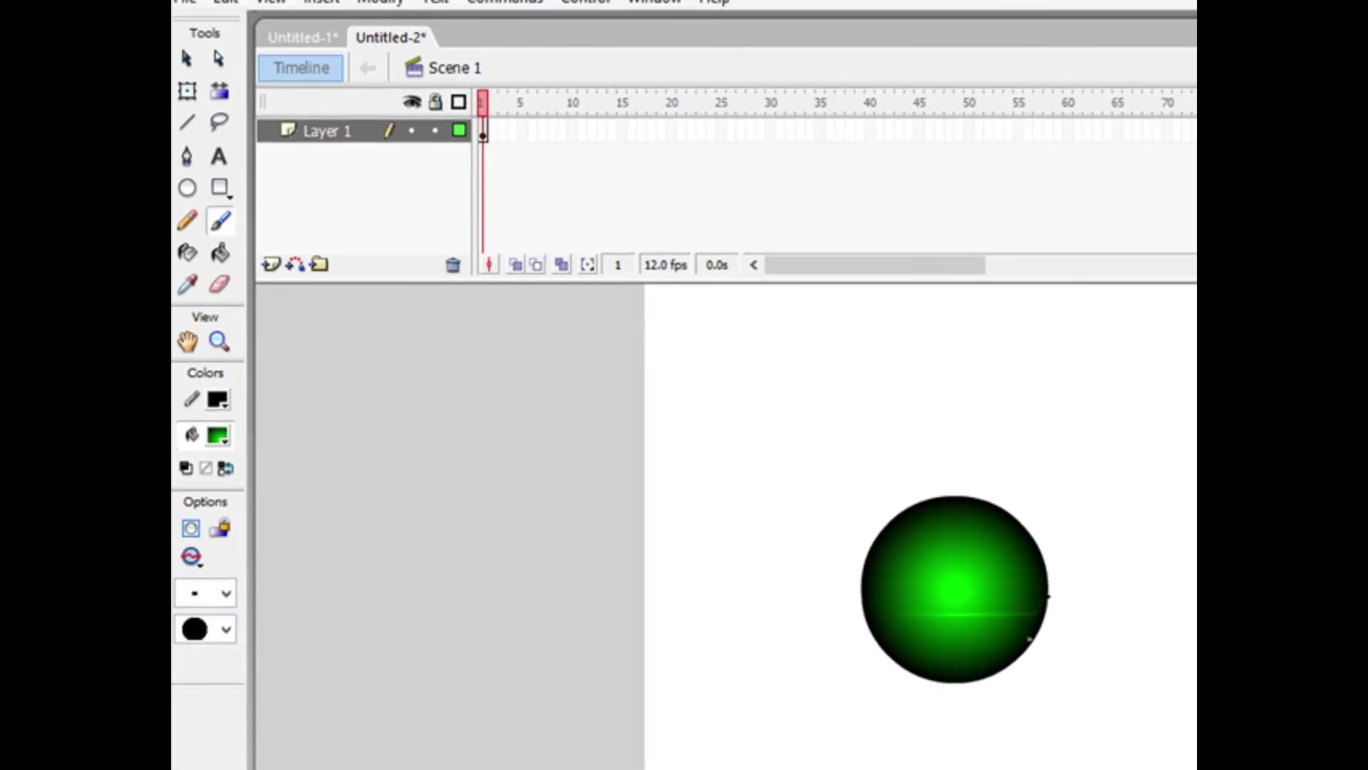
key(ctrl+z)
drag(625, 690, 303, 609)
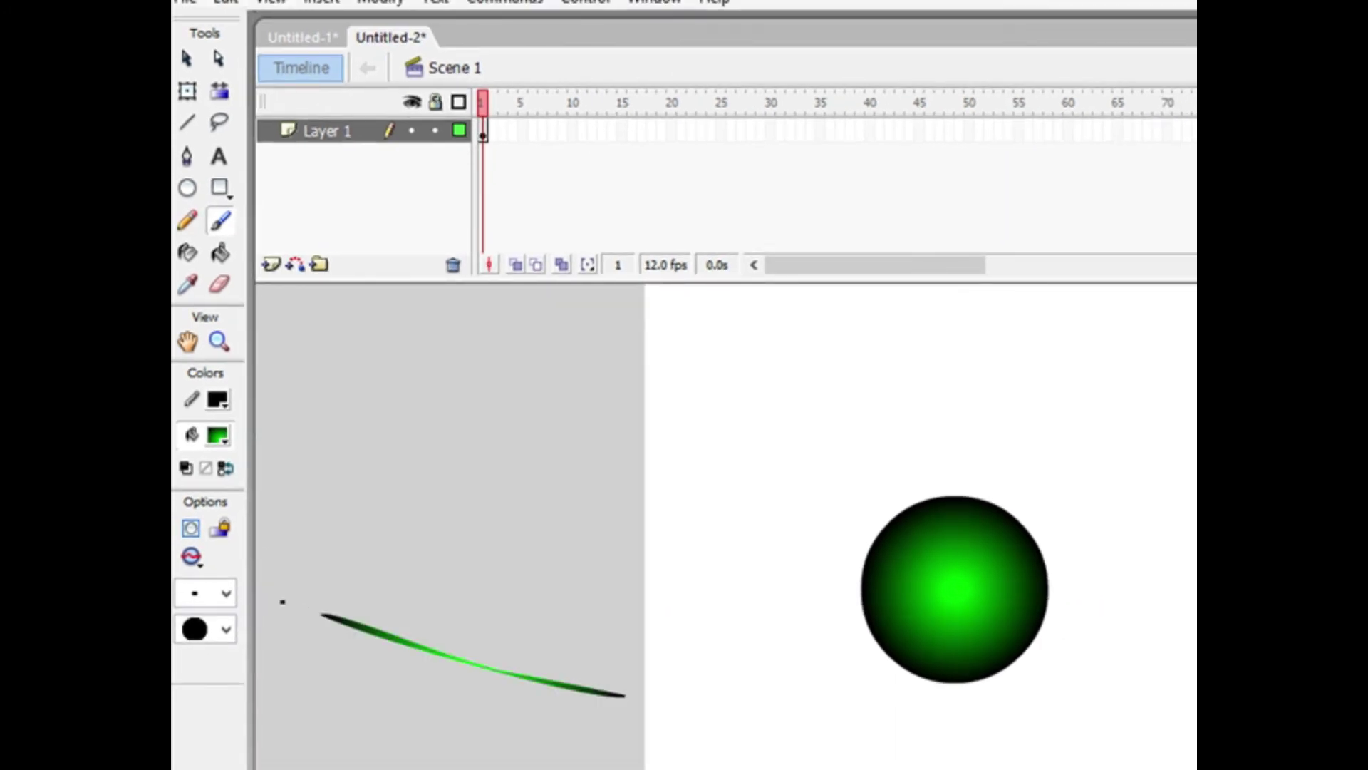
key(ctrl+z)
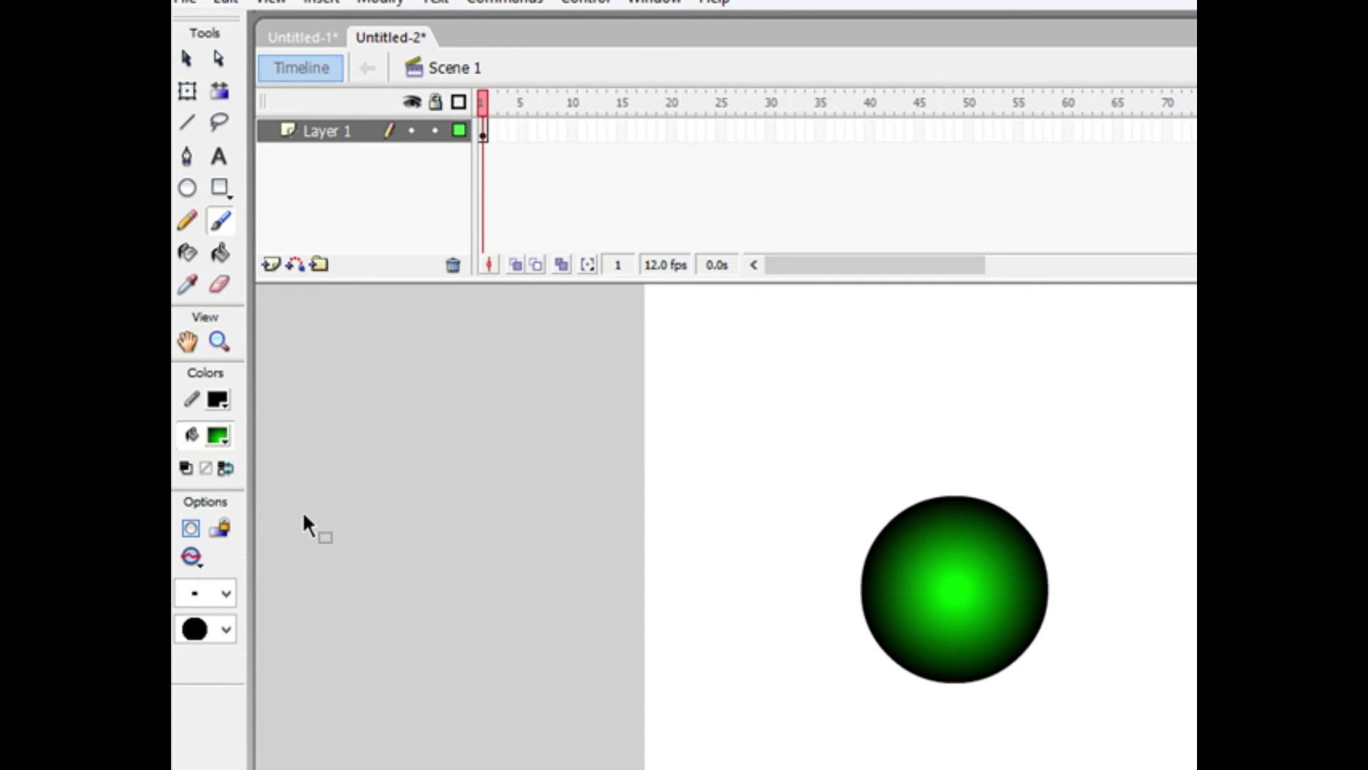
Step: Set the fill to black and brush two curved horizontal seams and one curved vertical seam across the ball
click(217, 436)
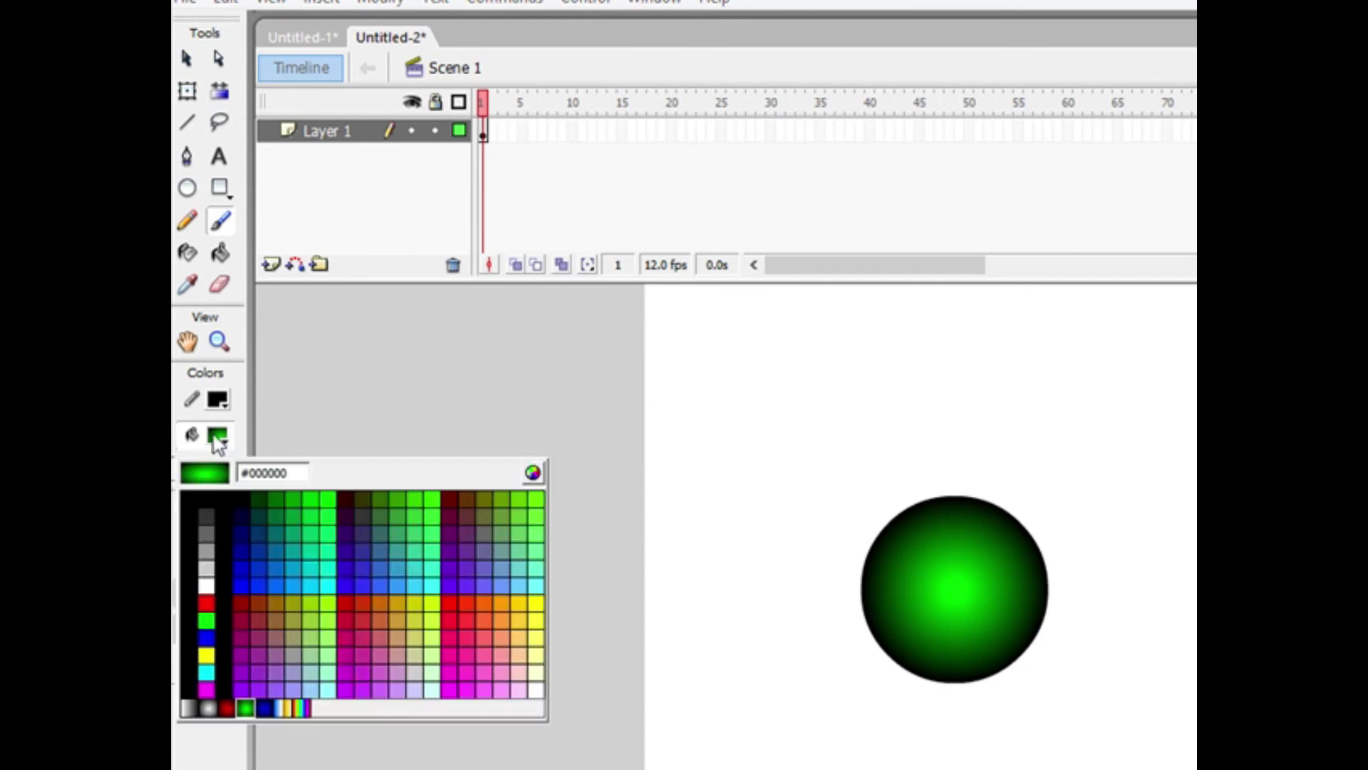
click(217, 511)
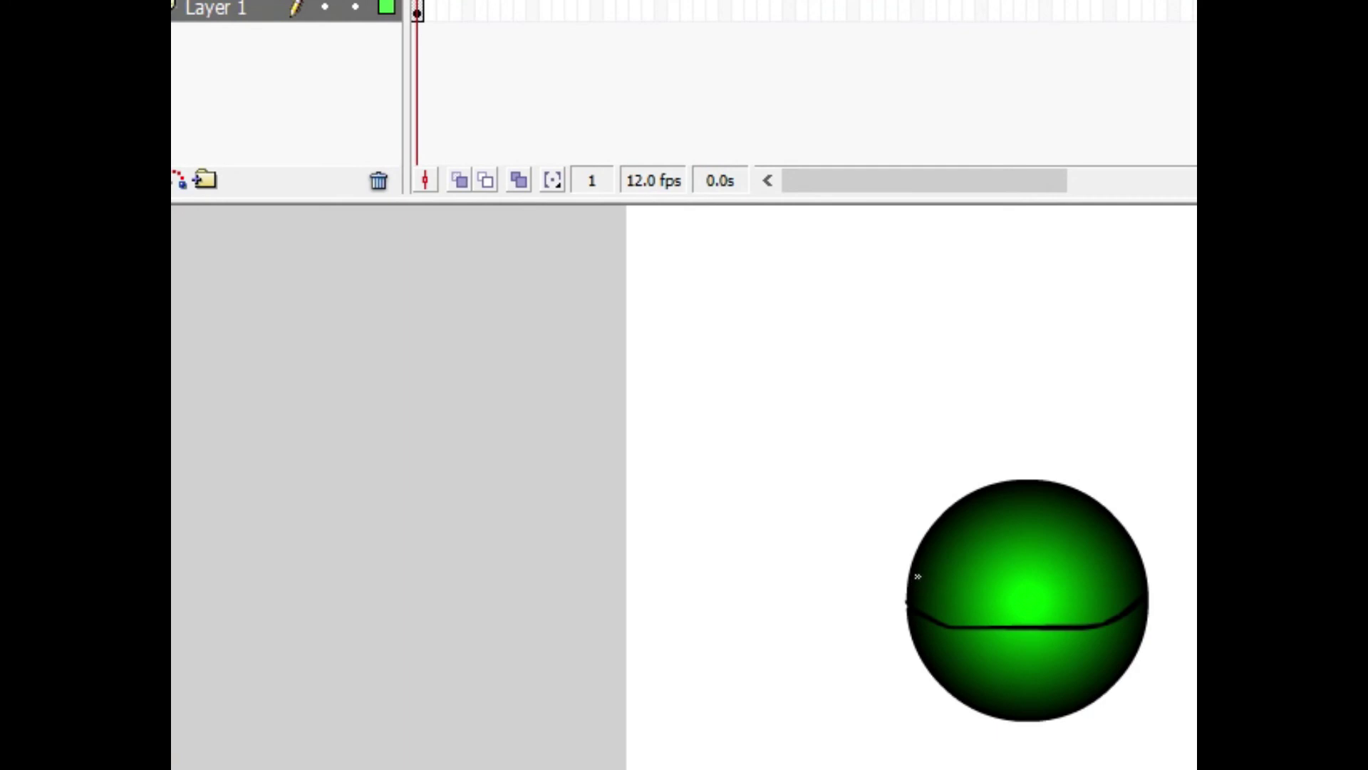
drag(983, 564, 1072, 559)
drag(1145, 589, 1146, 590)
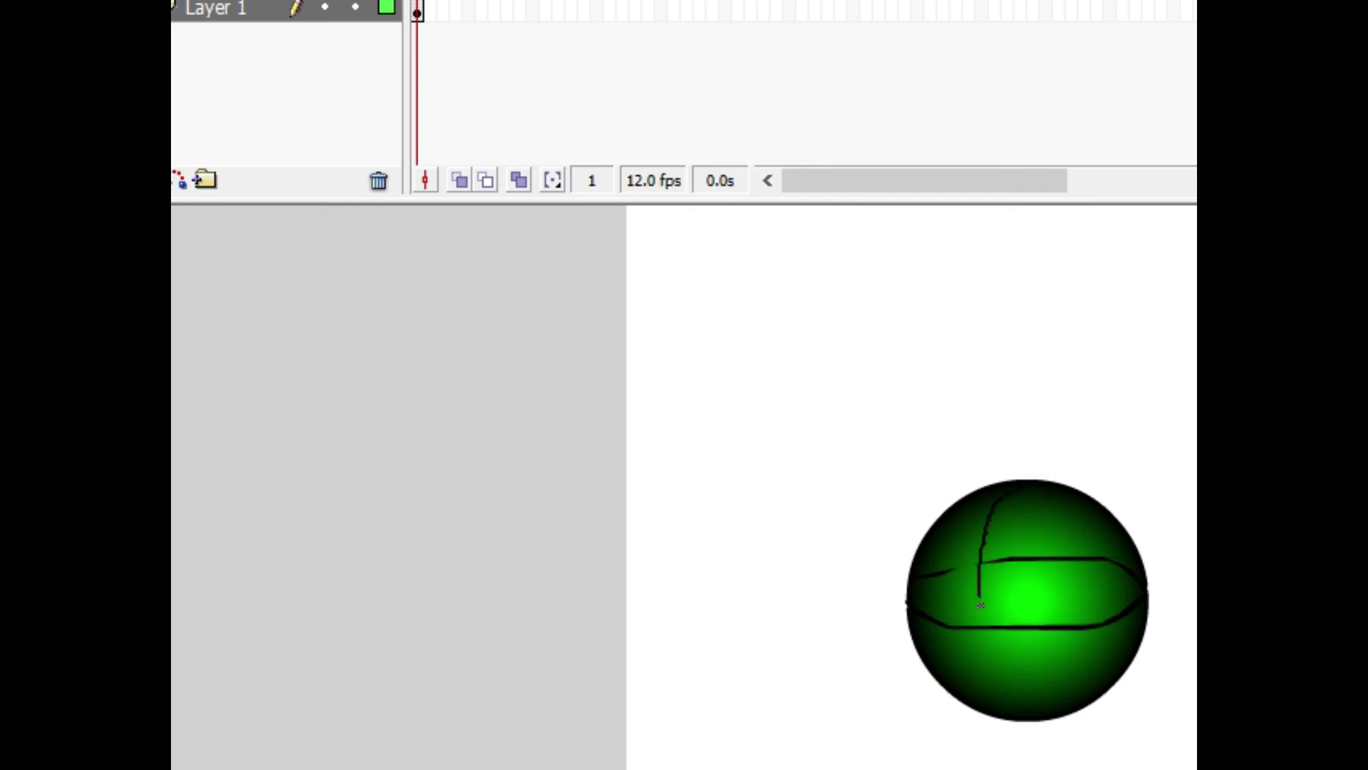
drag(1047, 717, 1048, 718)
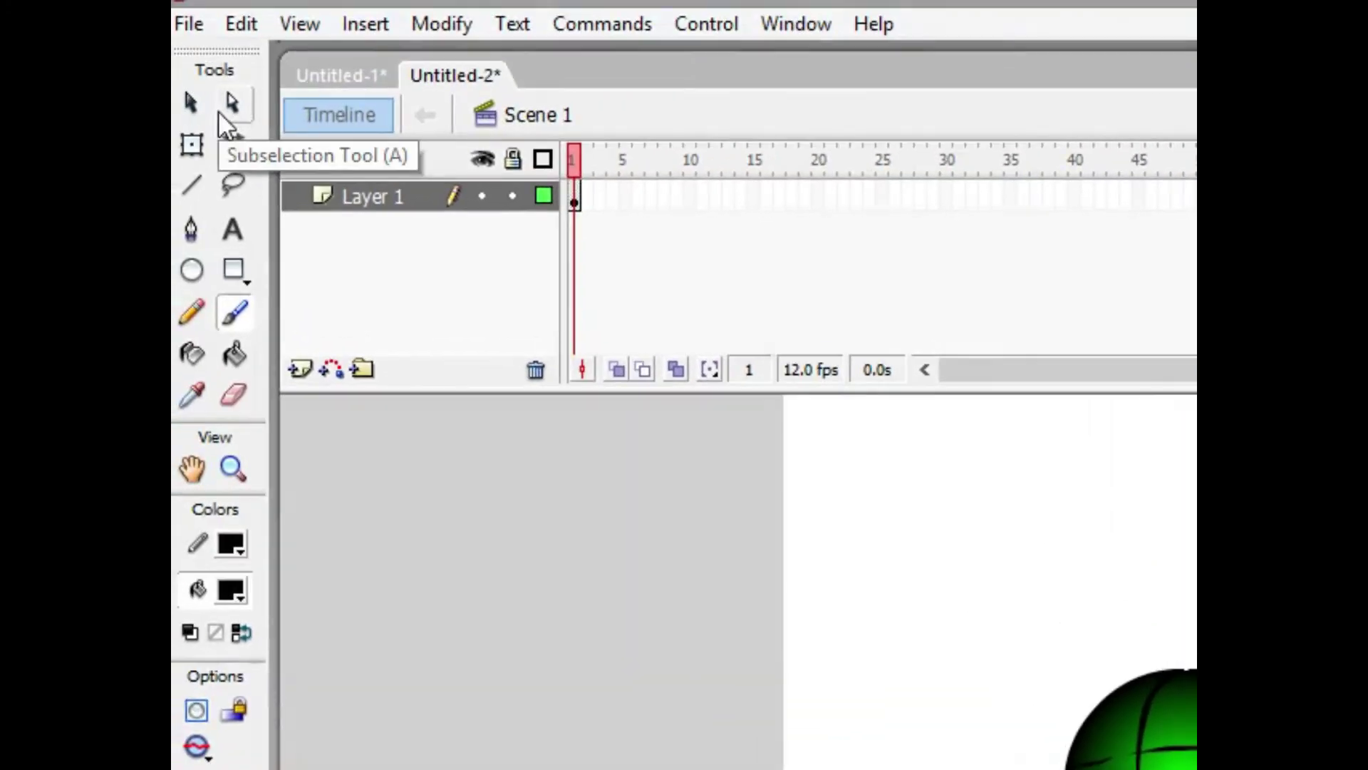
Step: Insert a keyframe at frame 10 of Layer 1 and move the ball up and to the right there
click(219, 112)
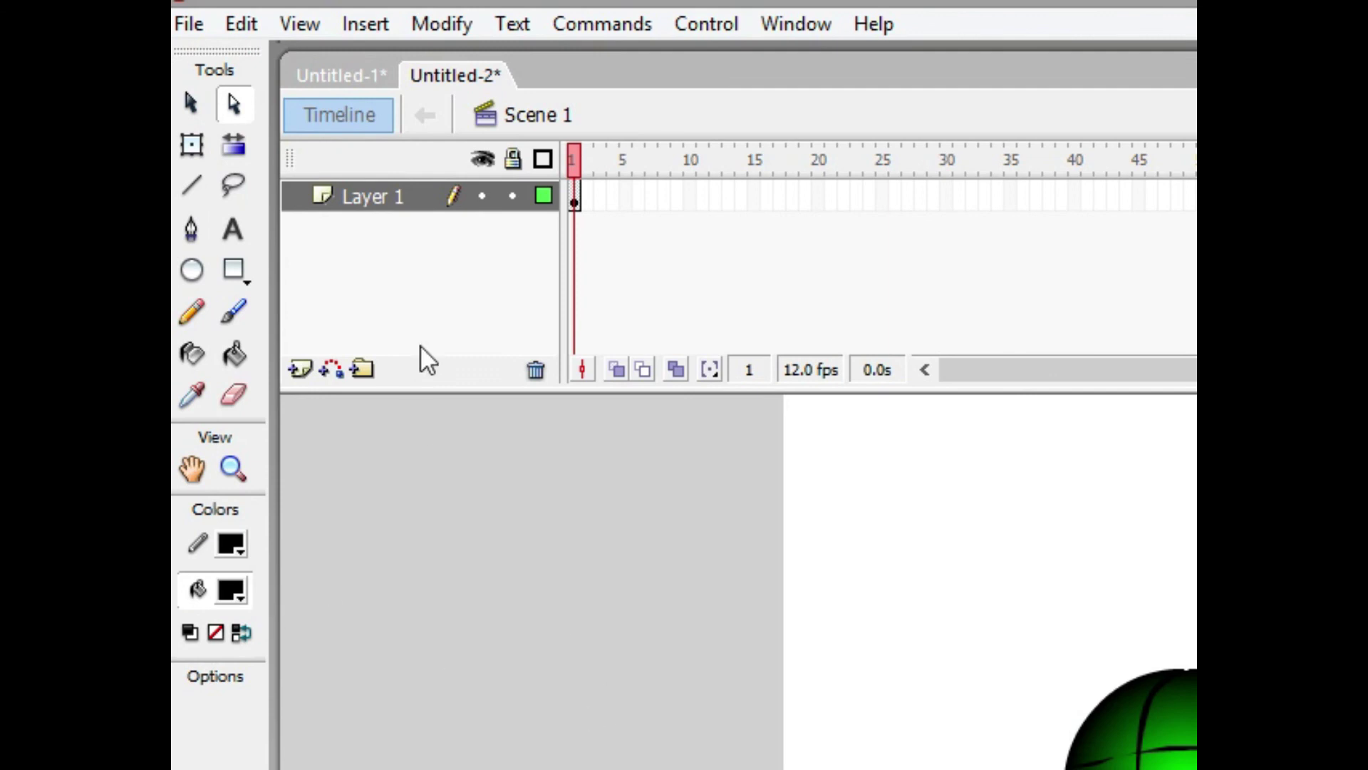
click(690, 203)
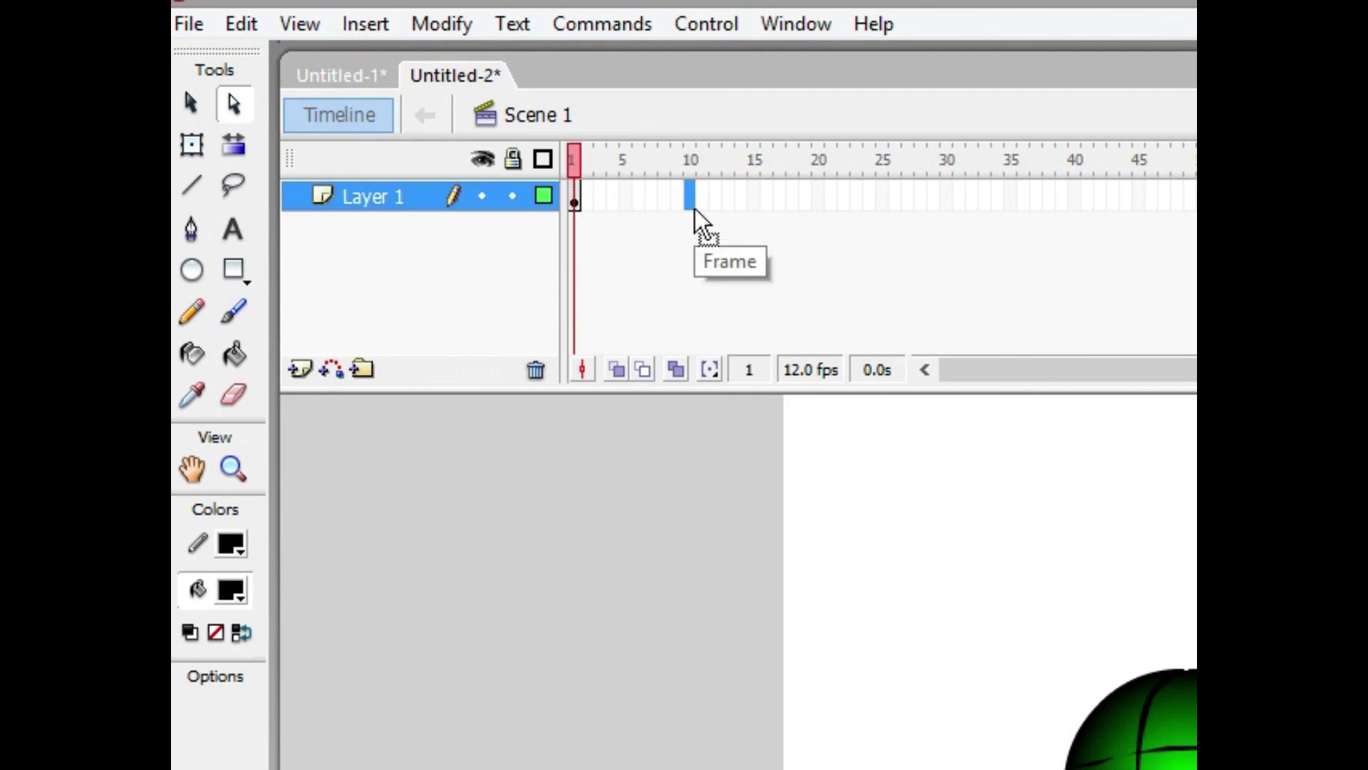
right_click(688, 208)
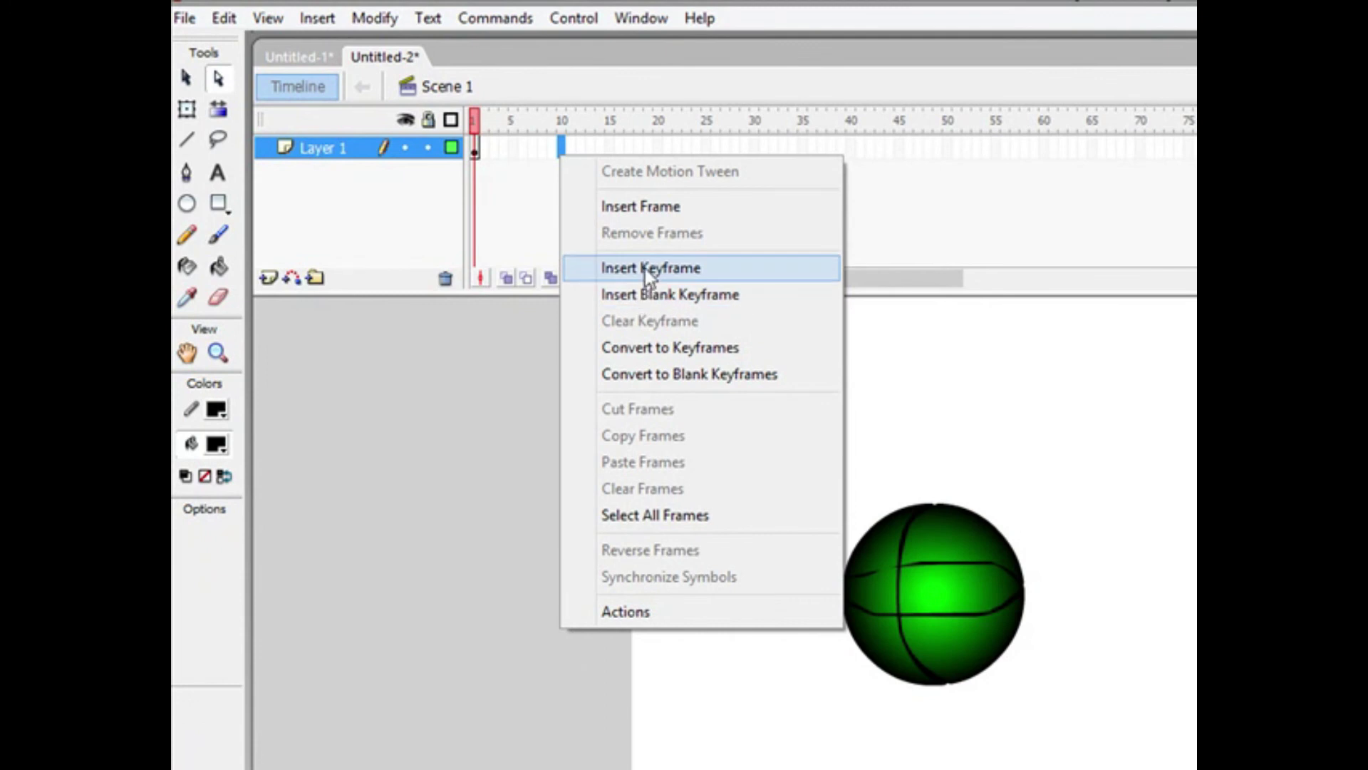
click(706, 304)
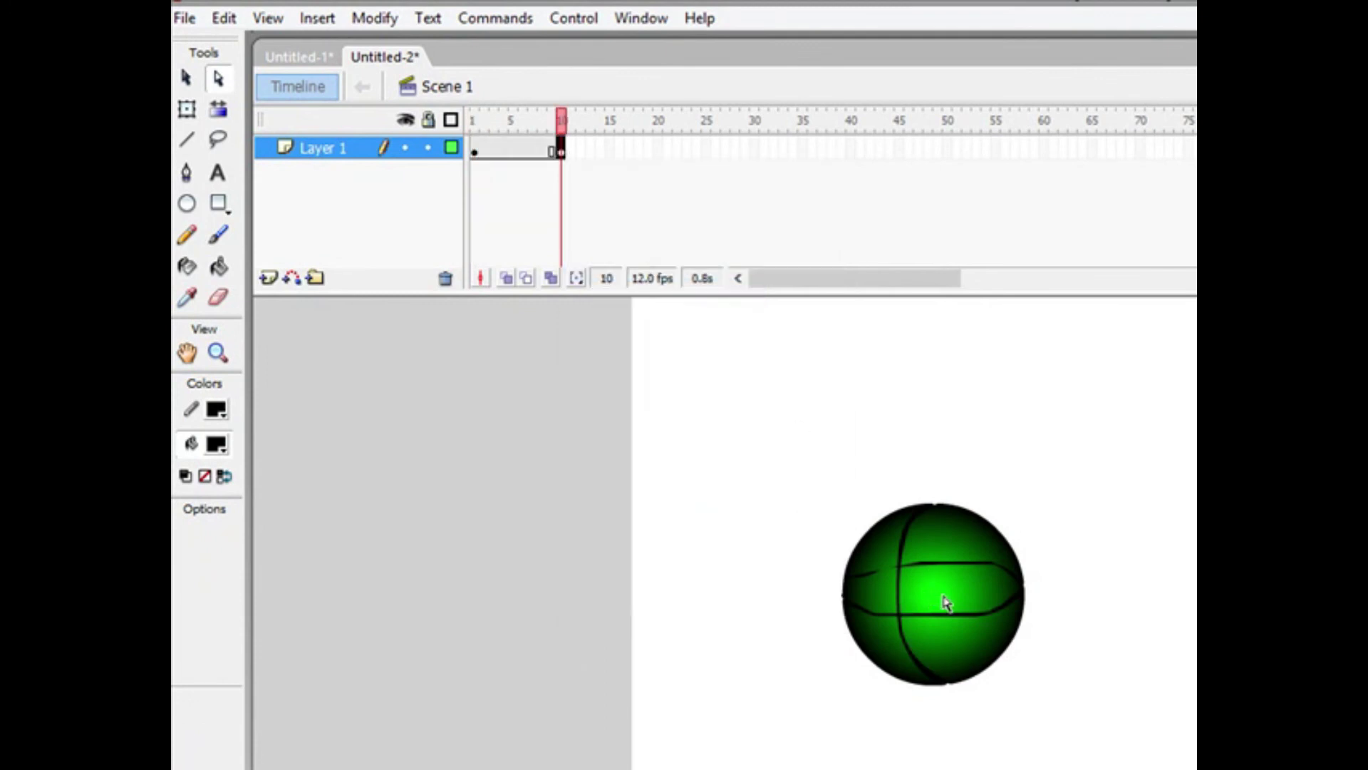
click(186, 77)
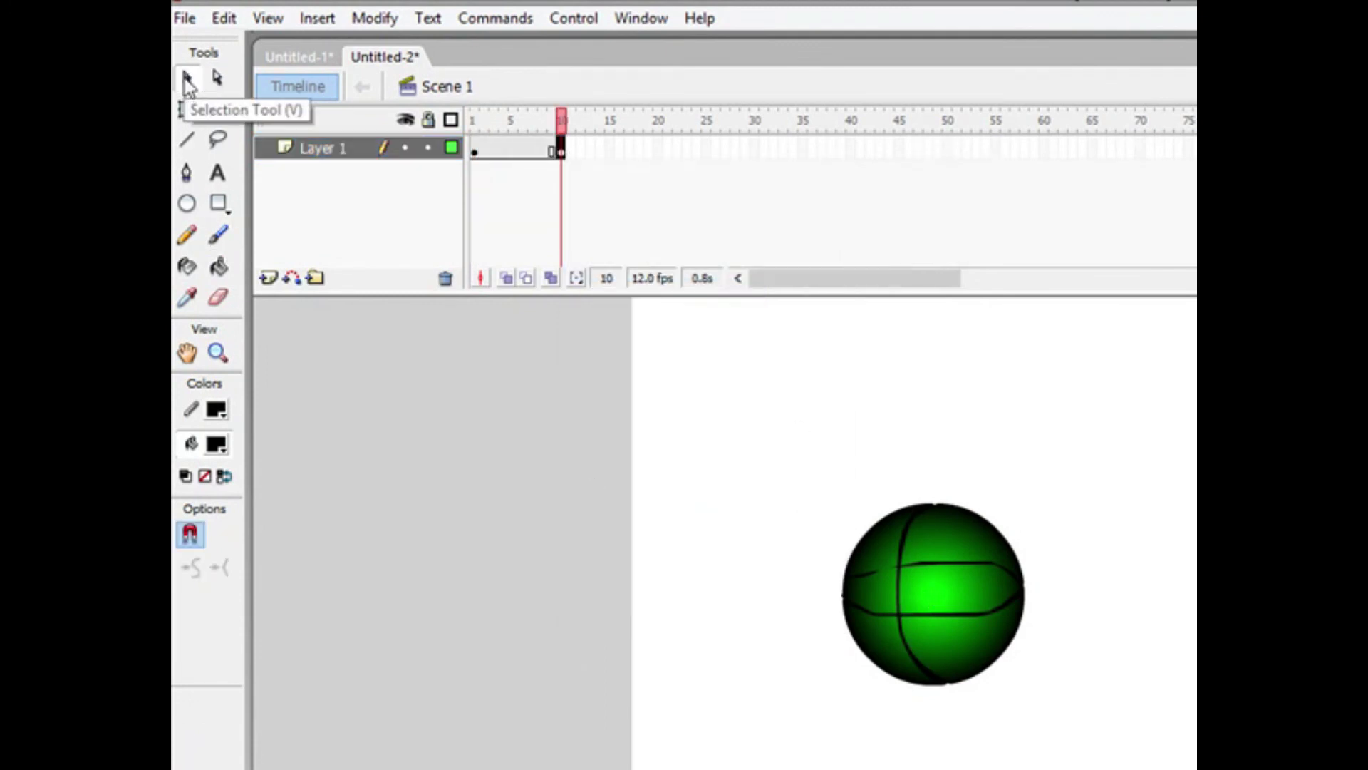
drag(981, 635, 1093, 456)
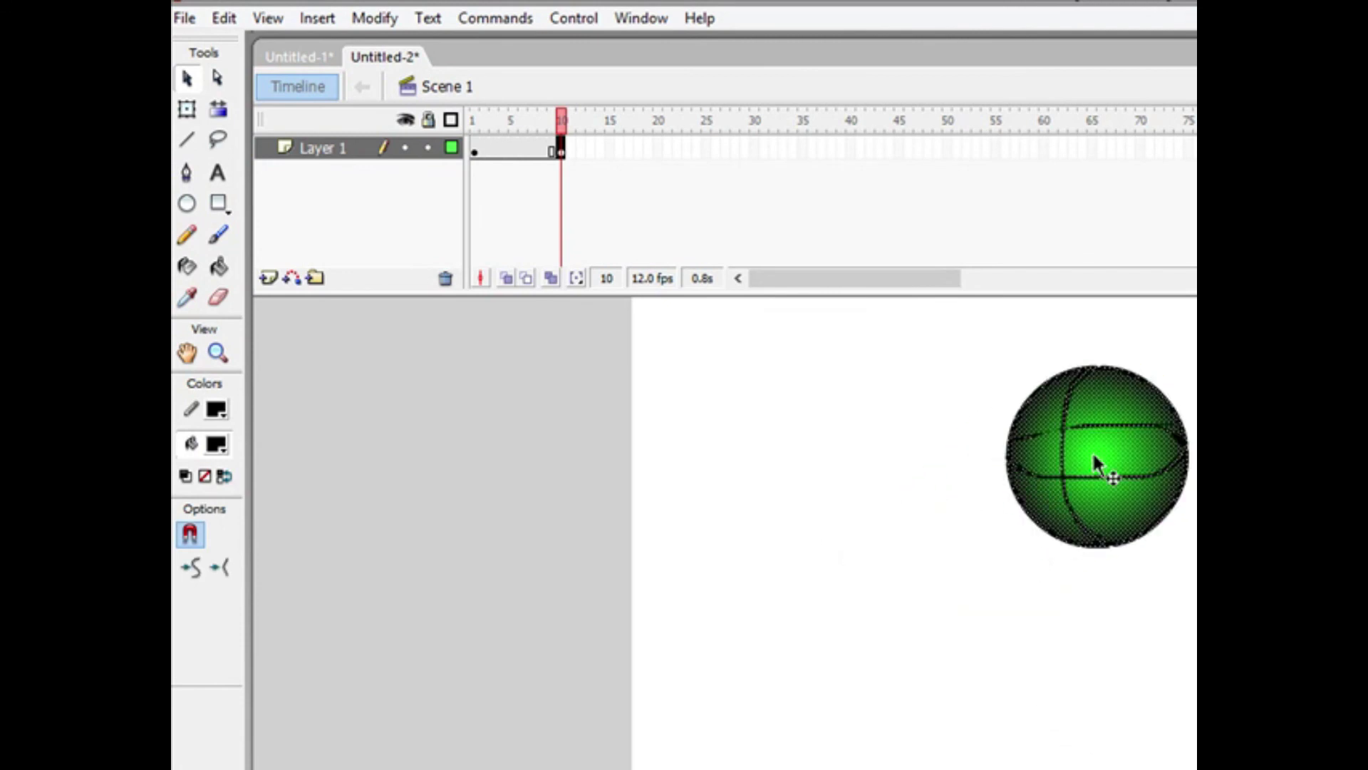
Step: Insert a keyframe at frame 20 and move the ball further up and to the right
click(659, 147)
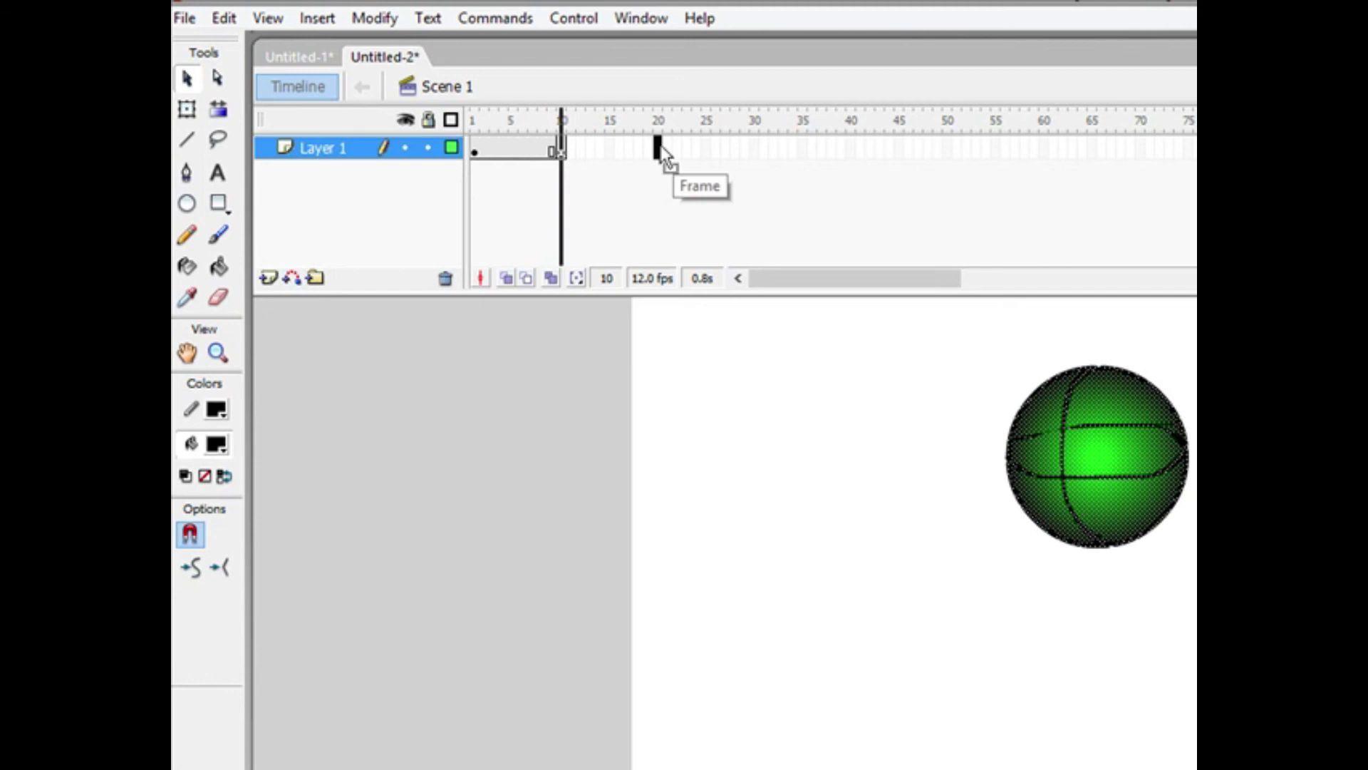
right_click(660, 147)
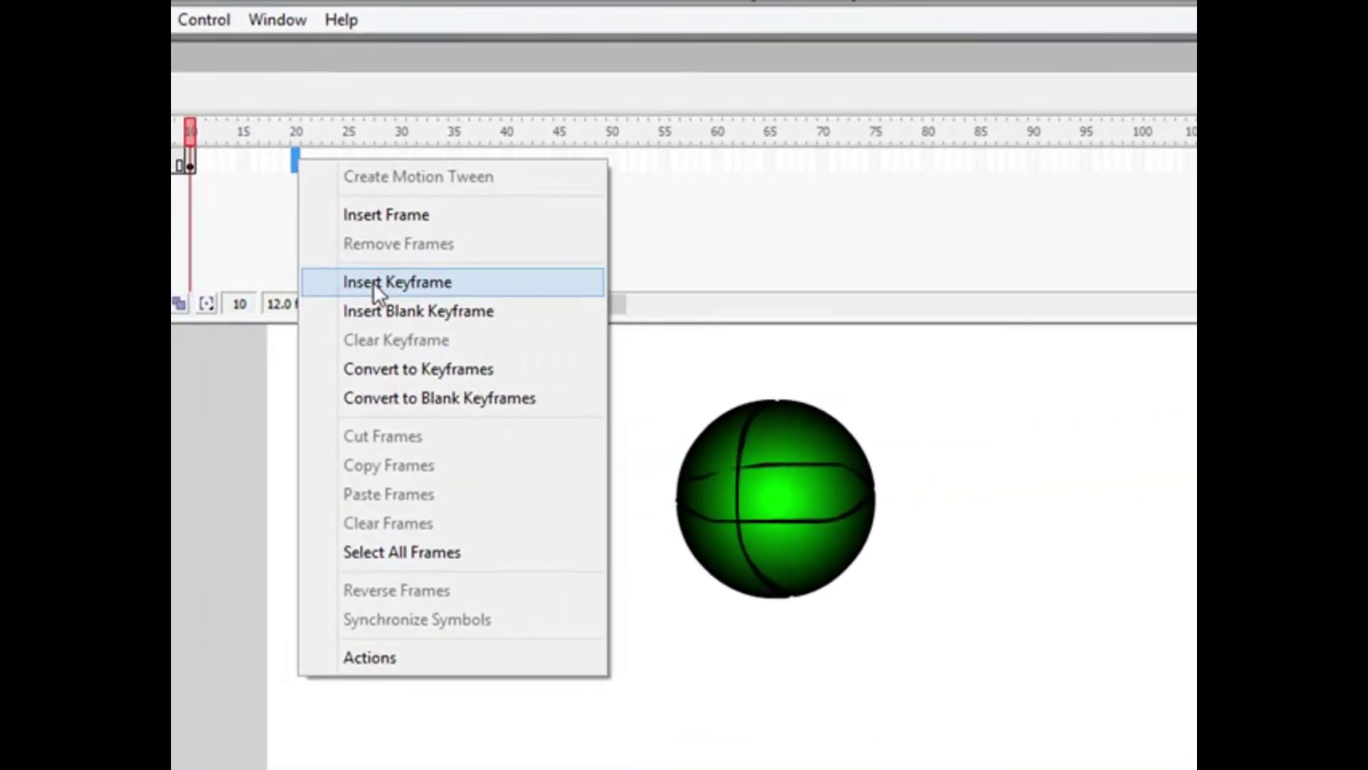
click(727, 260)
drag(774, 490, 972, 403)
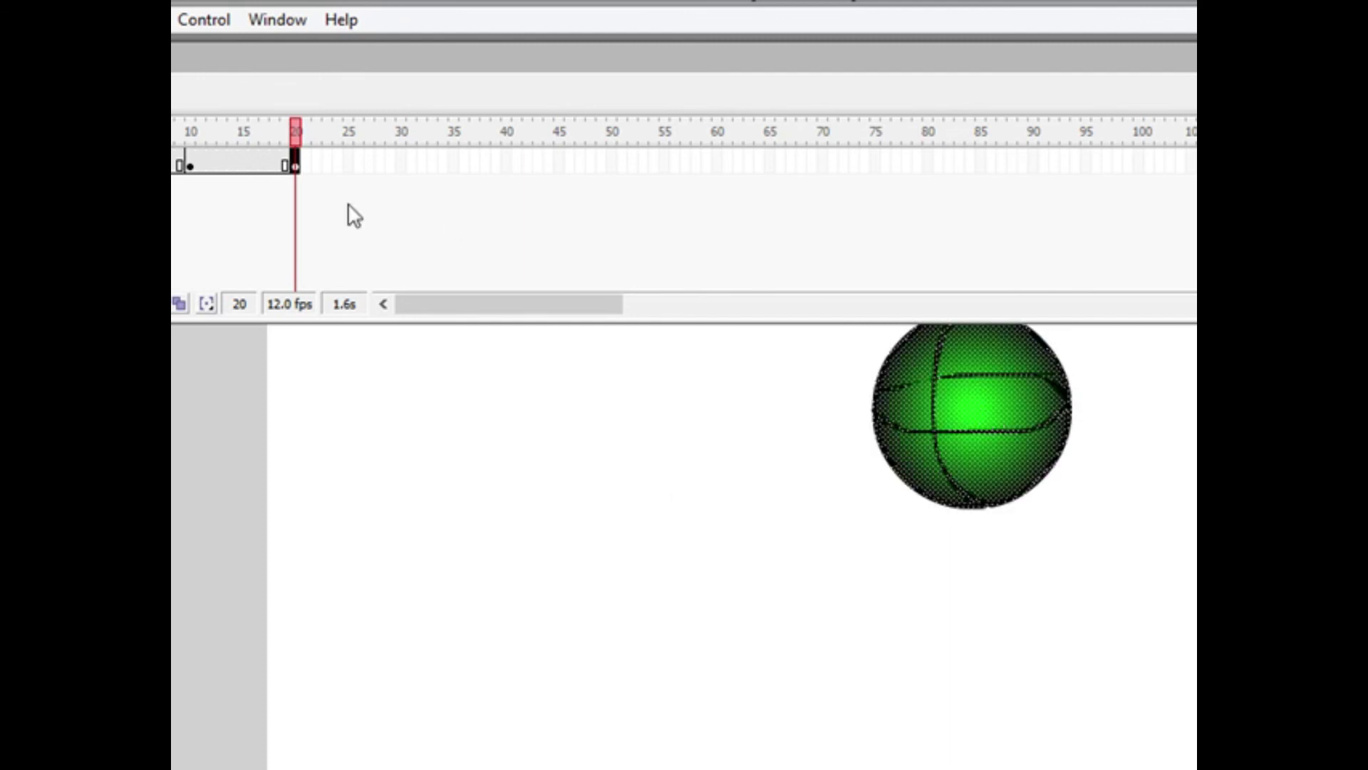
Step: Insert a keyframe at frame 30 and move the ball down and to the right
right_click(401, 161)
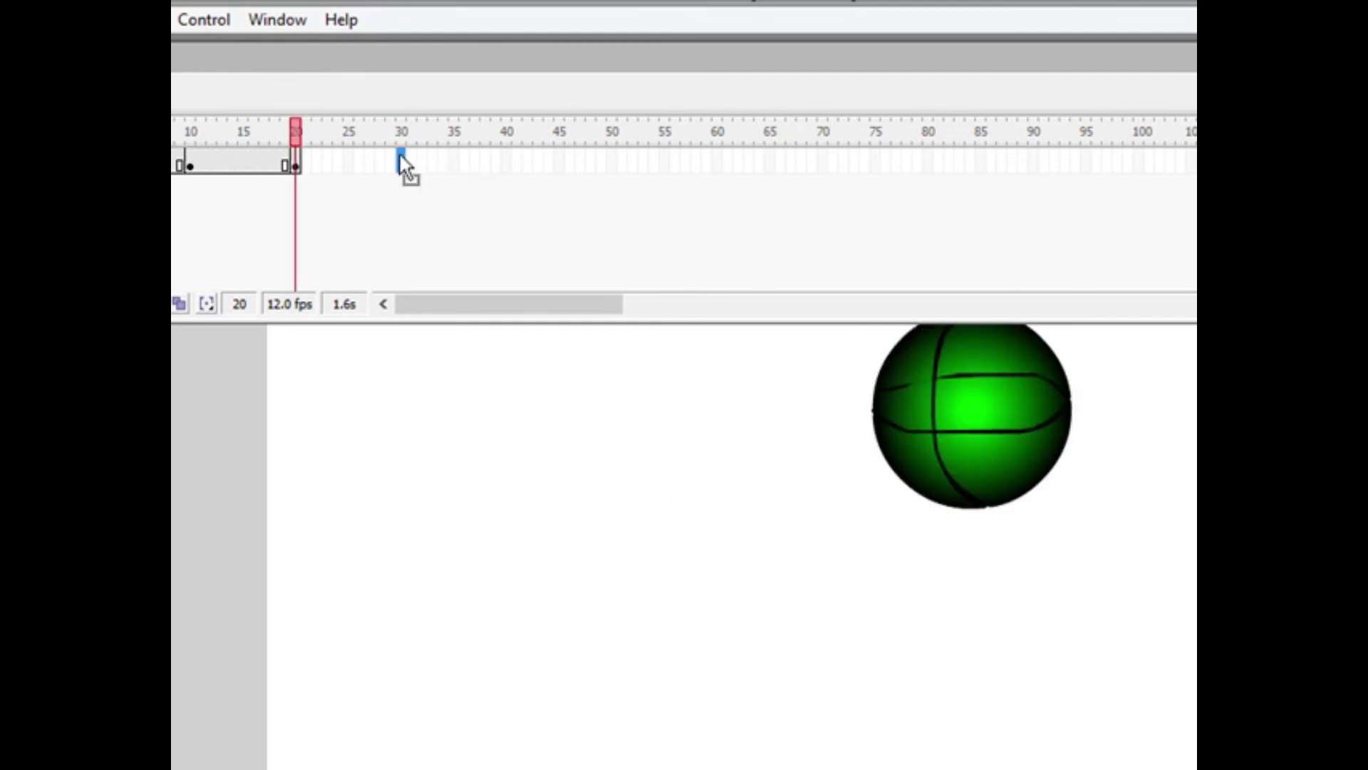
click(502, 278)
drag(915, 431, 1170, 602)
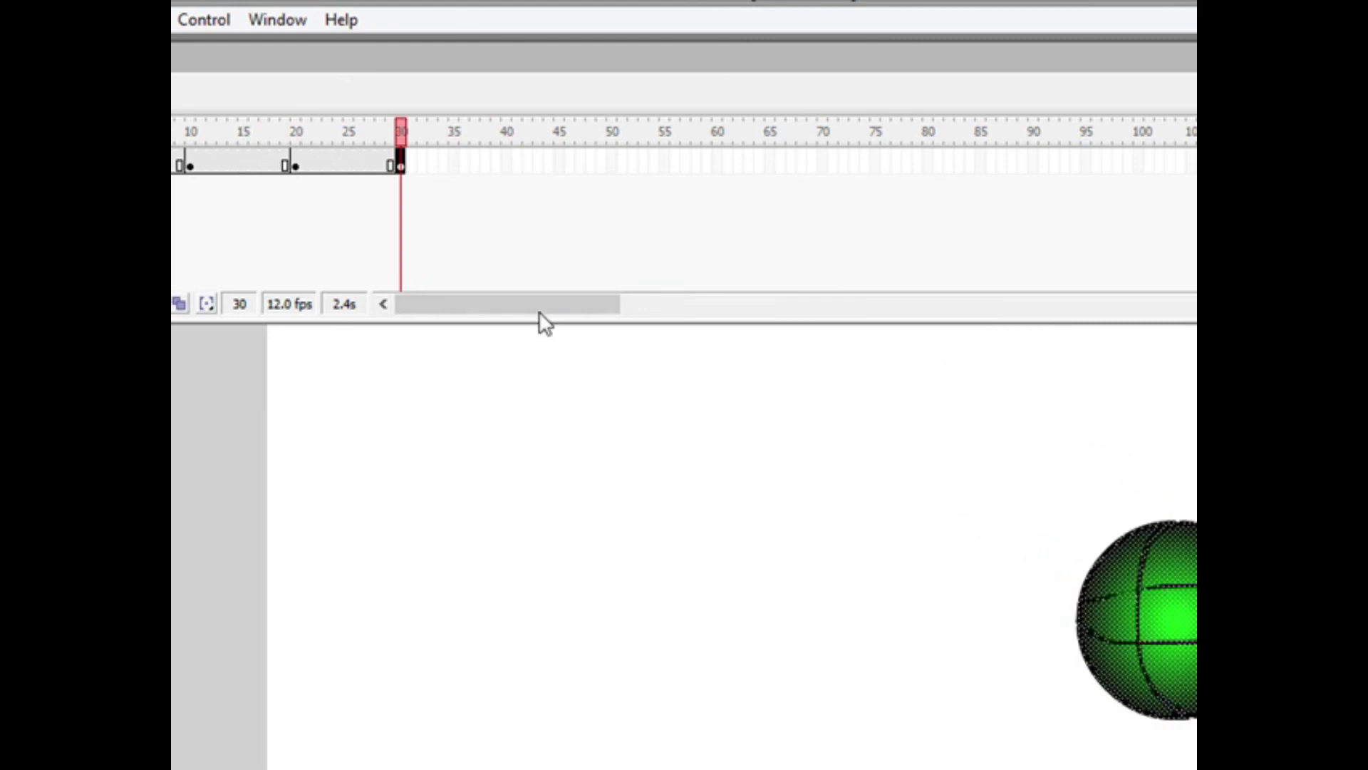
Step: Insert a keyframe at frame 35 of Layer 1, keeping the ball in place
right_click(455, 164)
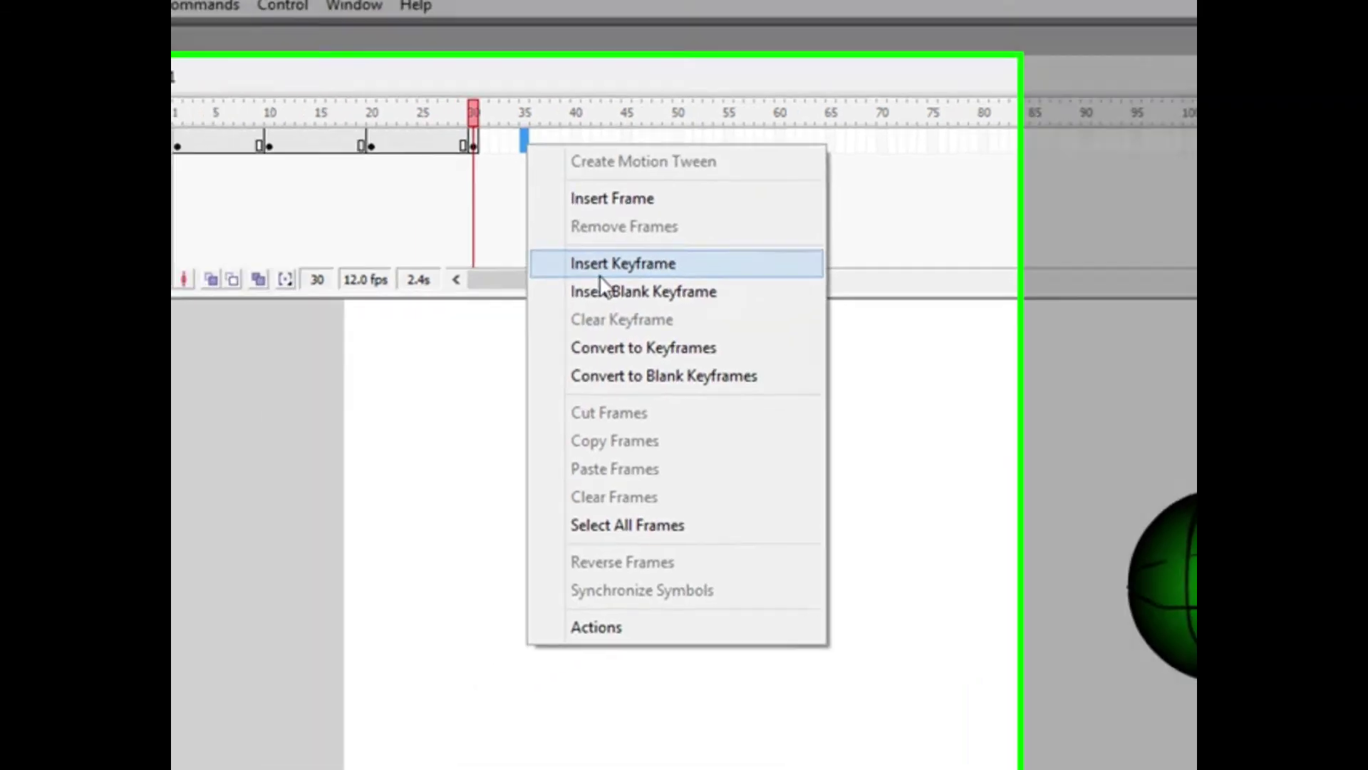
click(530, 287)
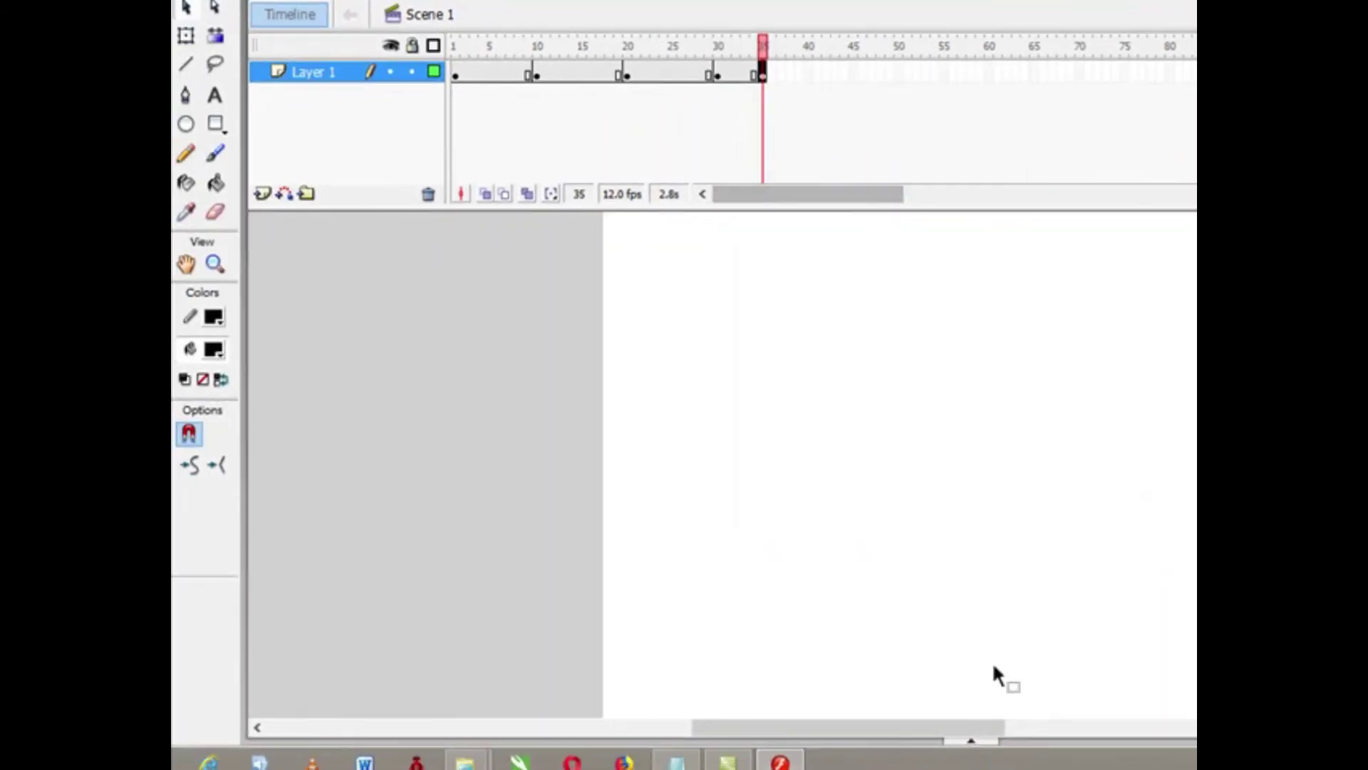
drag(1001, 727, 1120, 727)
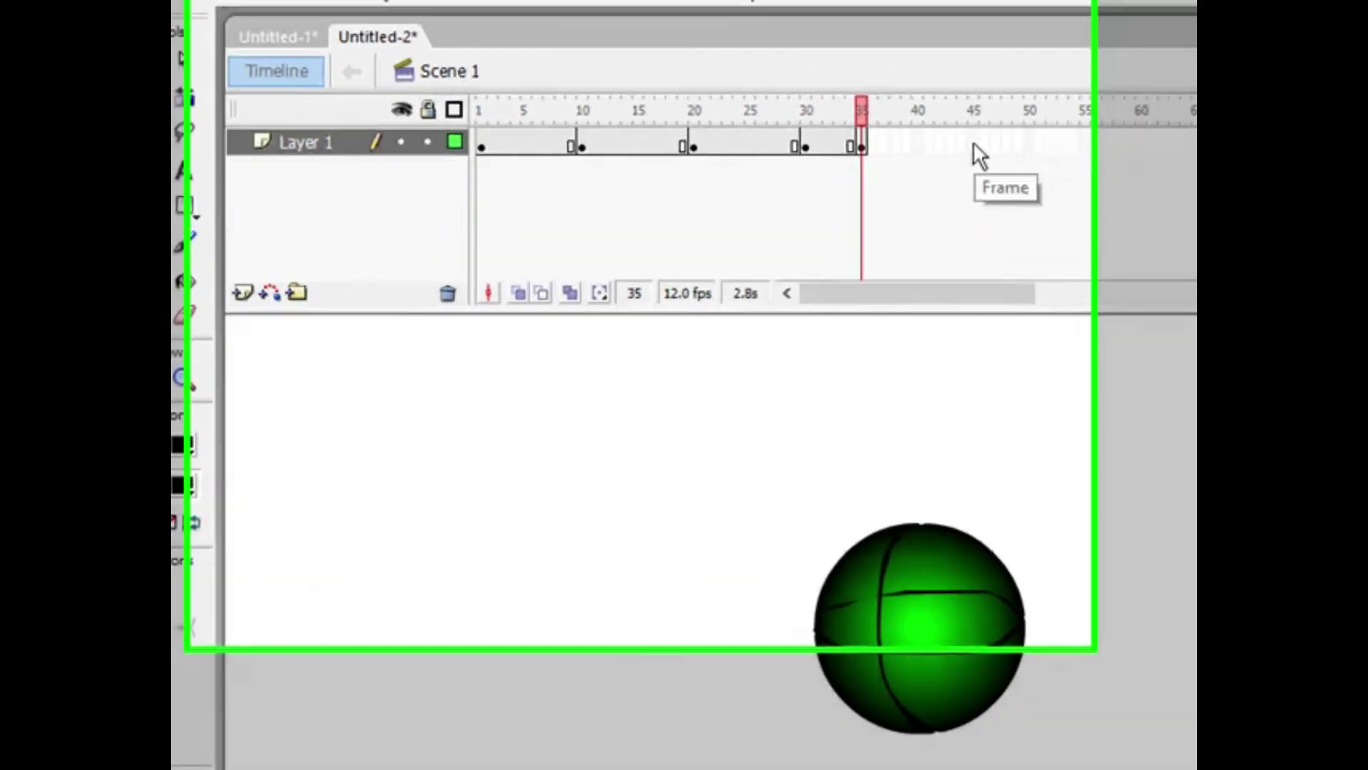
Step: Insert a keyframe at frame 45 and move the ball down and to the right, near the stage's lower part
click(853, 72)
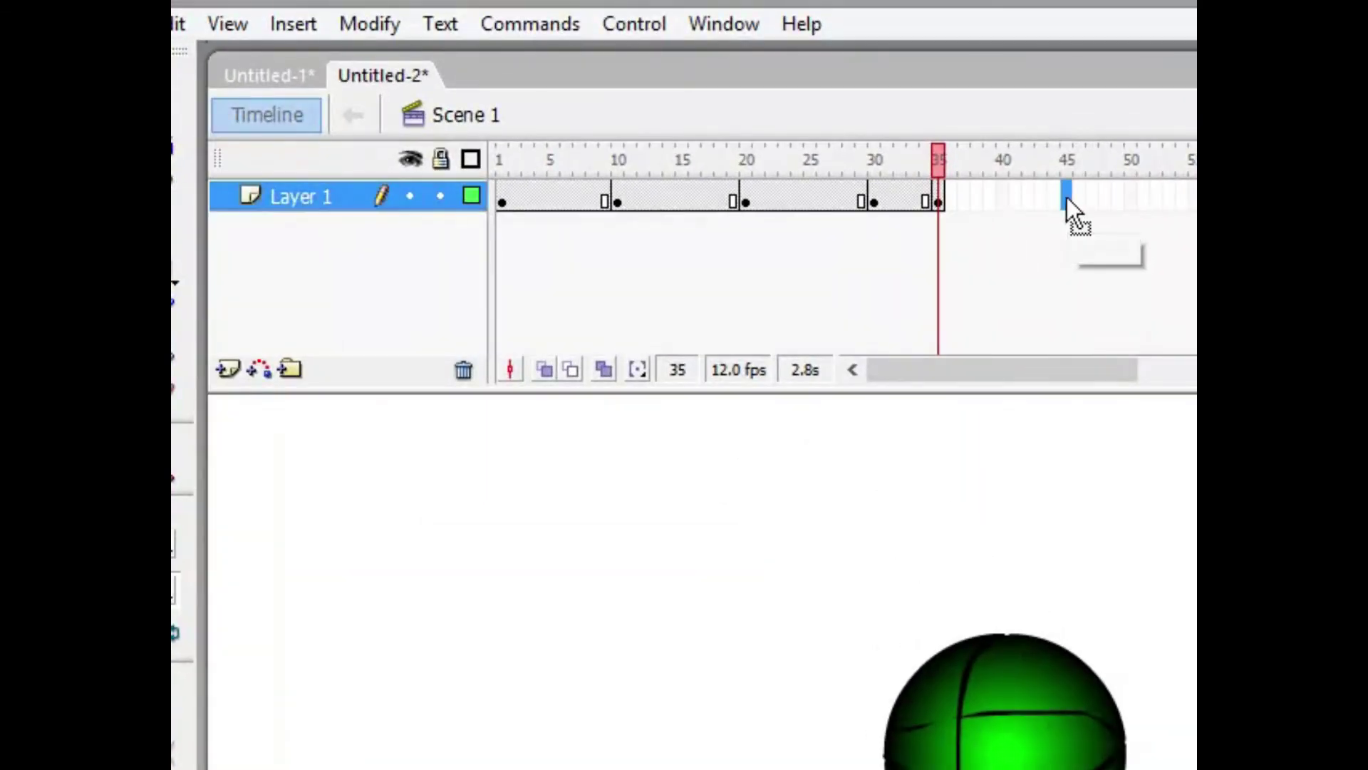
right_click(1067, 198)
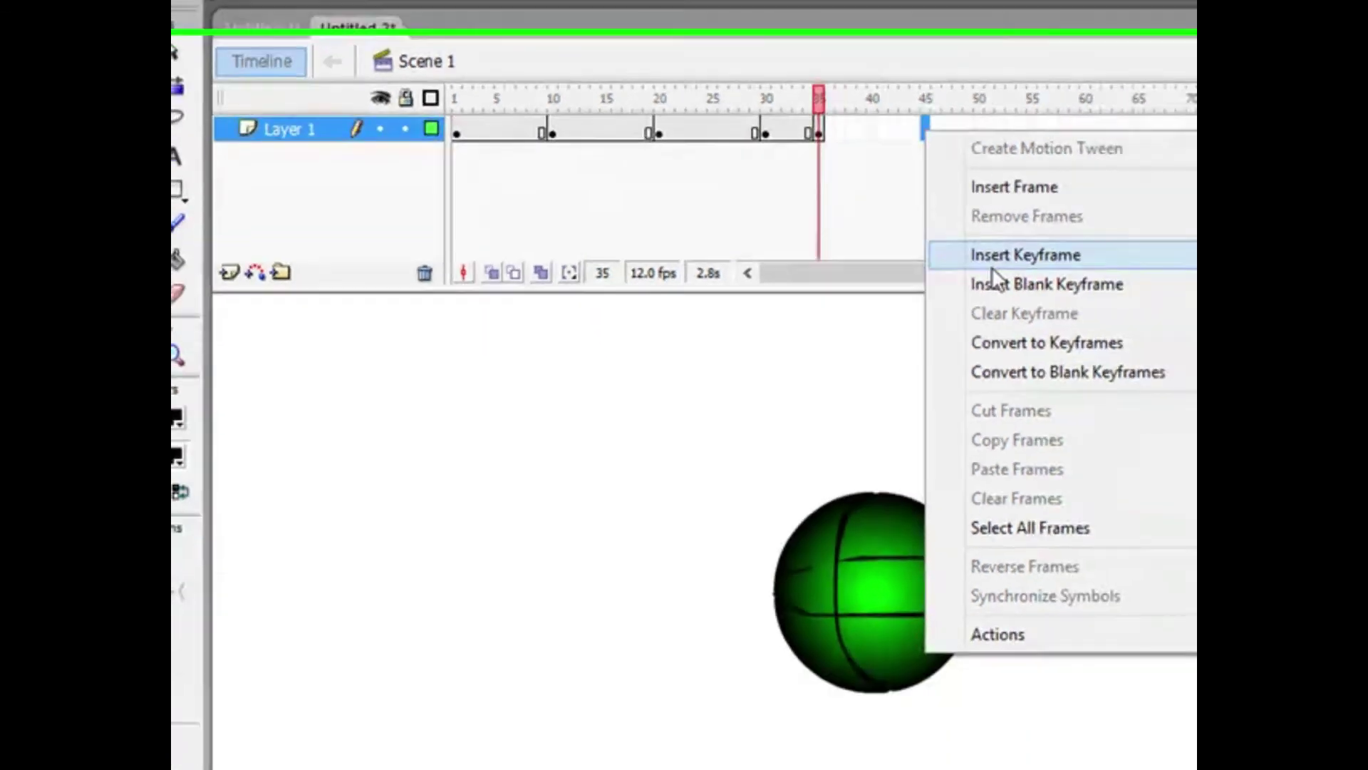
click(990, 265)
drag(797, 456, 1017, 630)
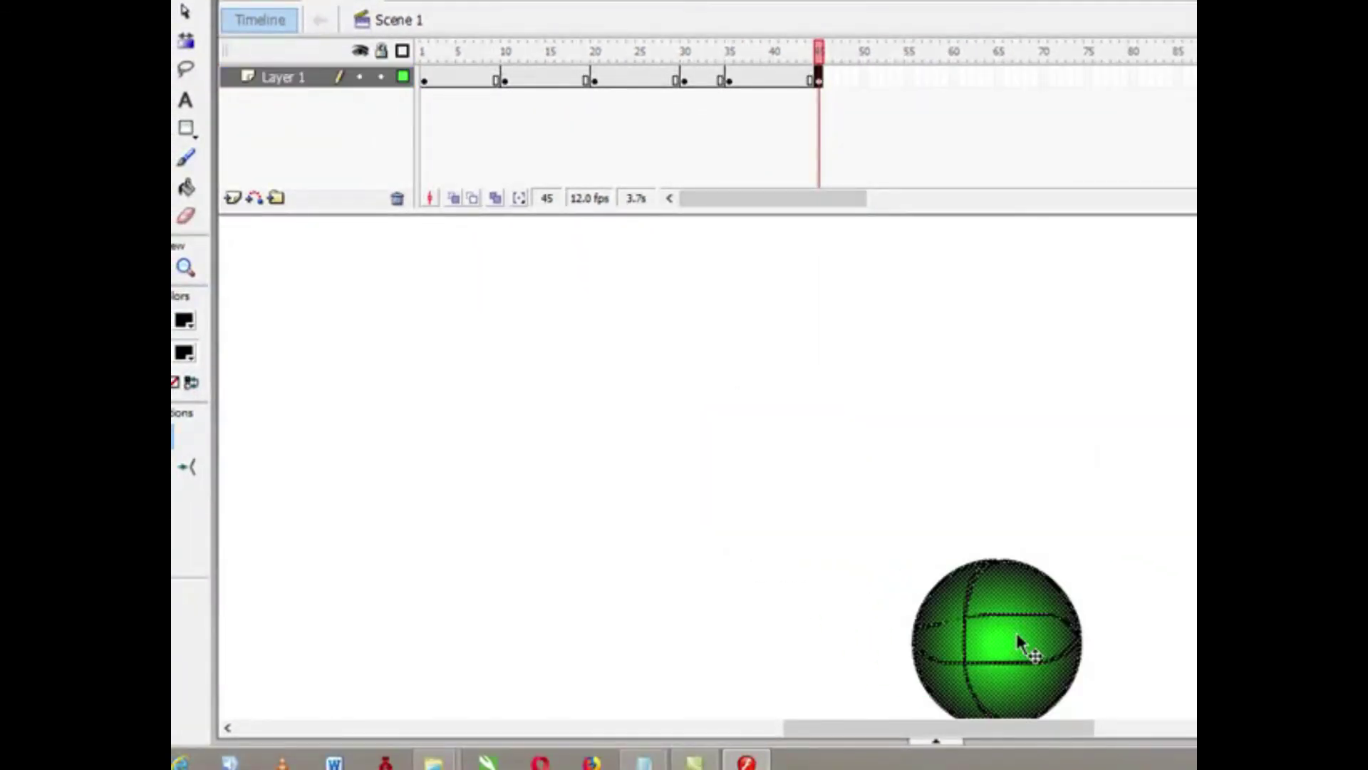
Step: Insert a keyframe at frame 55 and move the ball up and to the right
click(954, 77)
drag(1050, 725, 1154, 724)
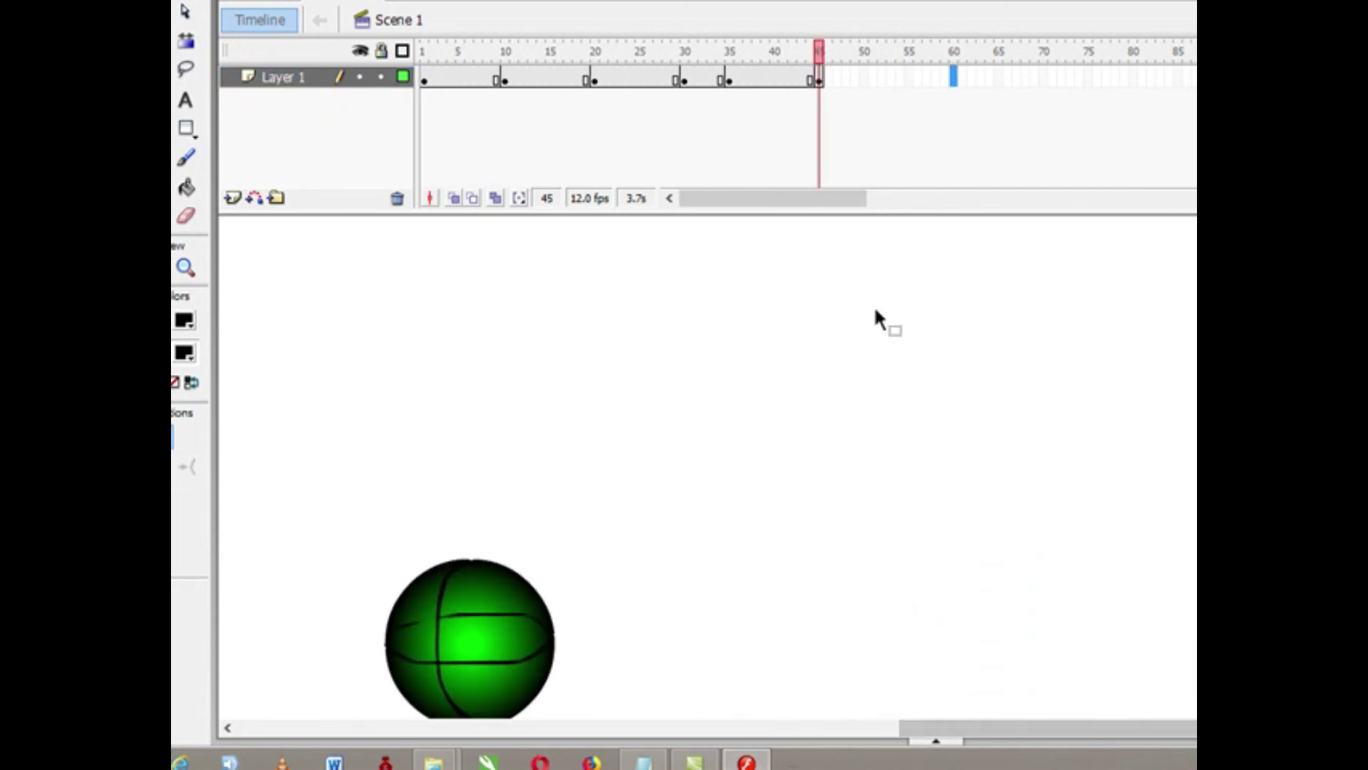
click(500, 627)
key(ctrl+b)
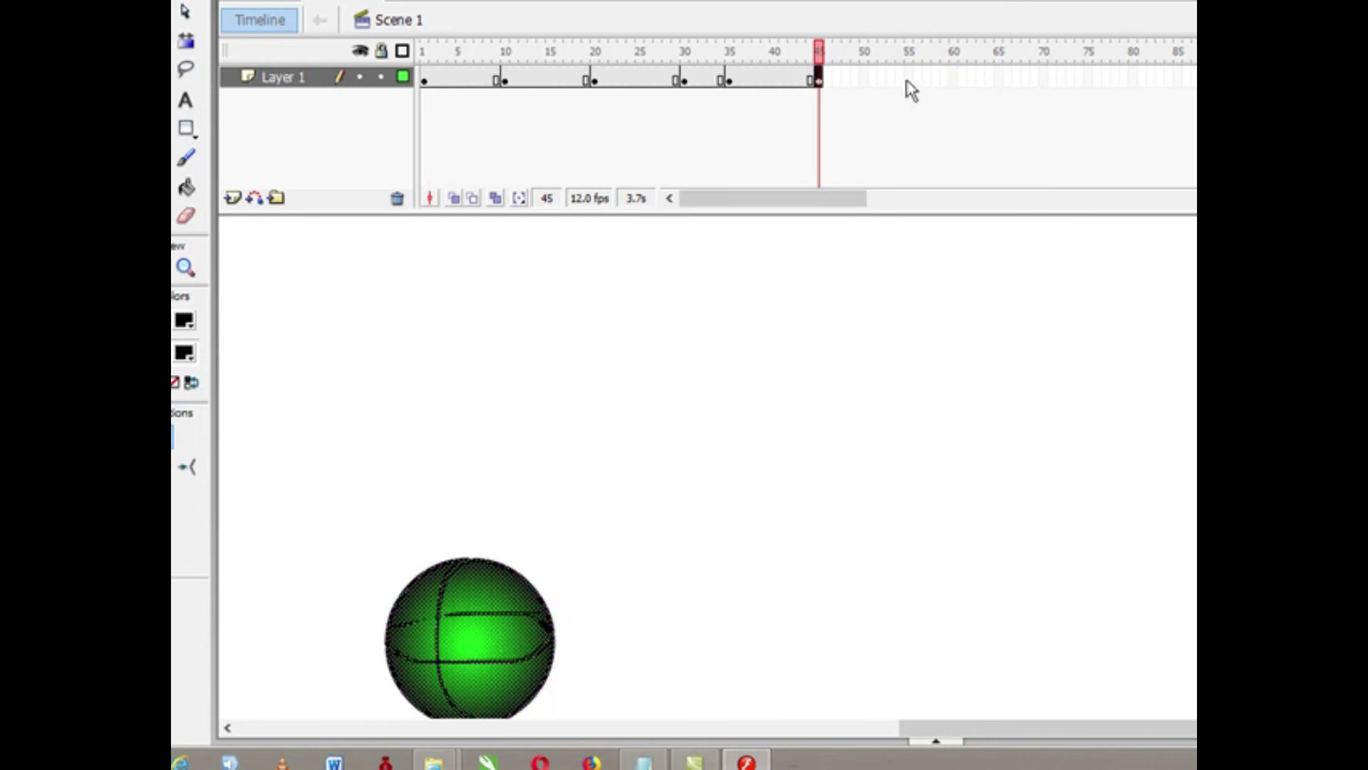
click(907, 78)
right_click(908, 79)
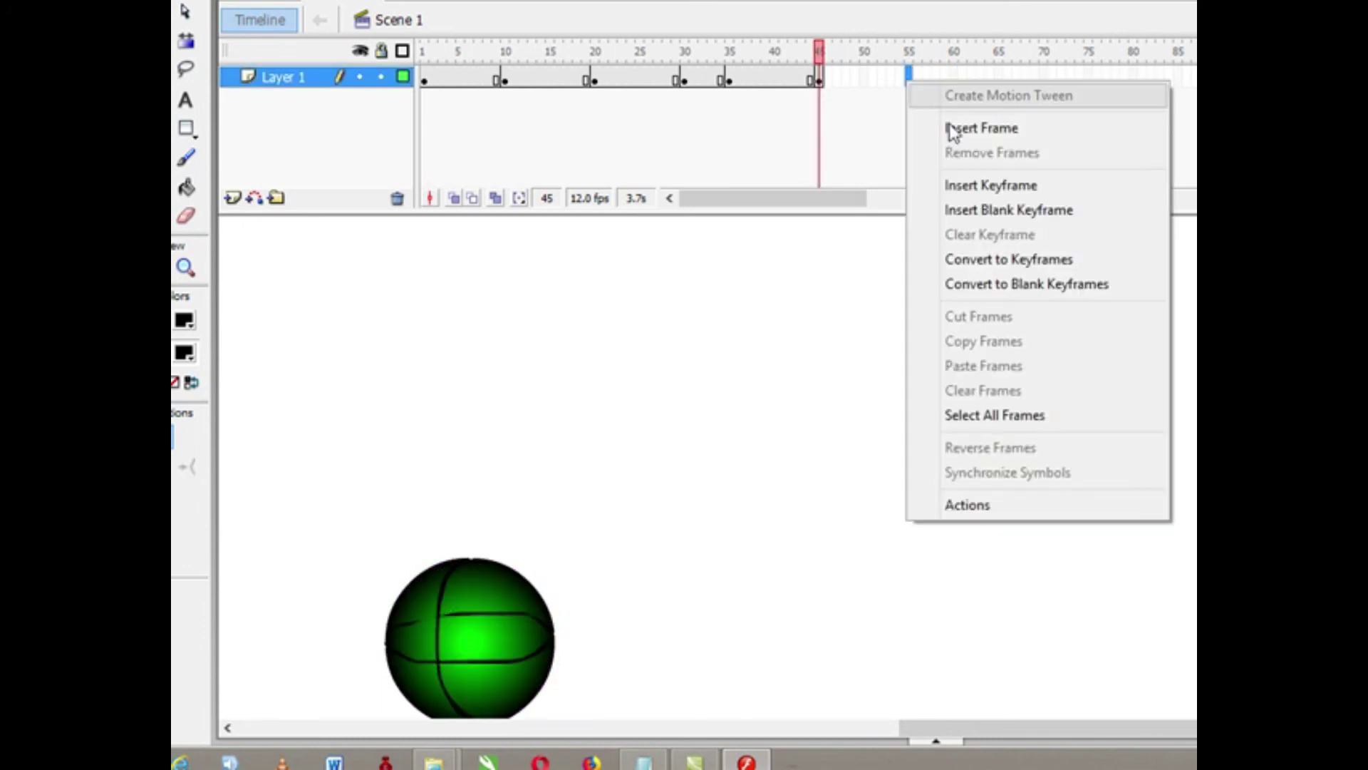
click(966, 184)
drag(482, 632, 741, 573)
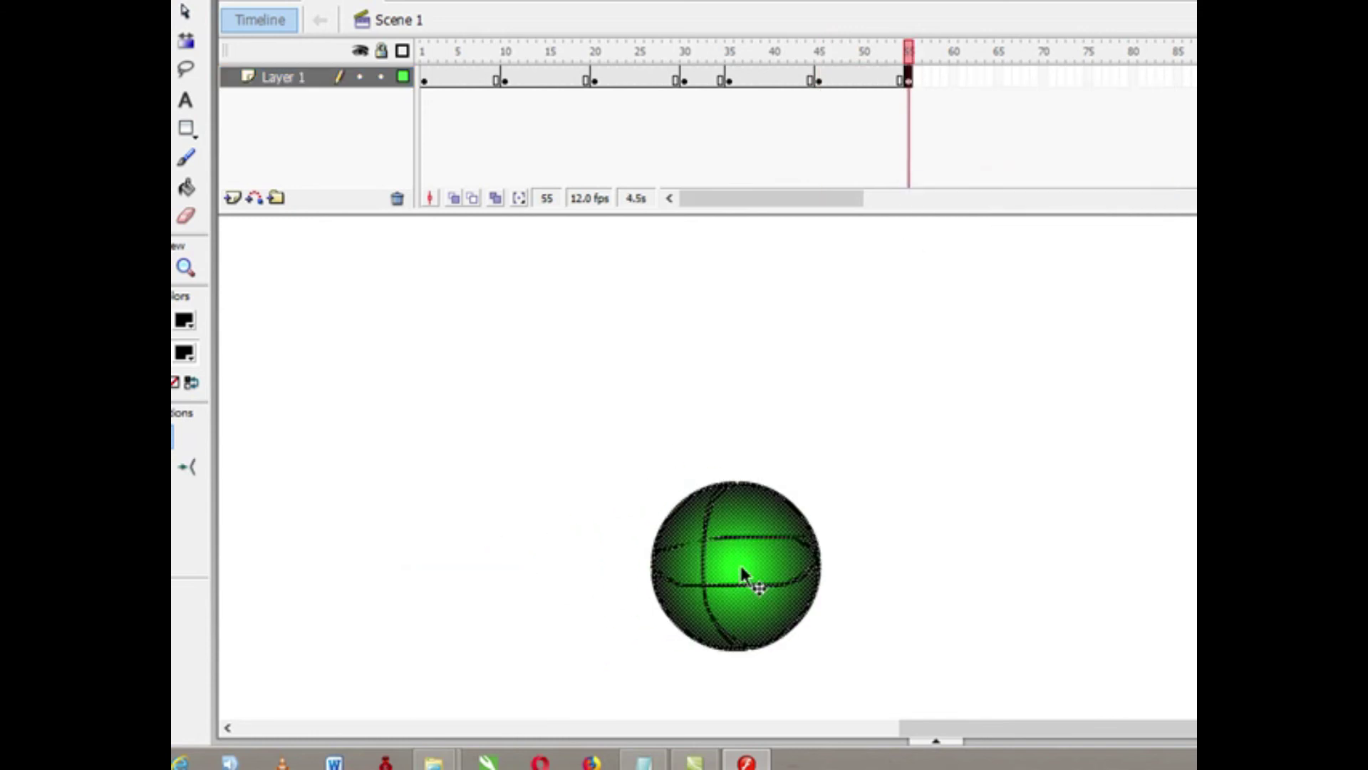
Step: Insert a keyframe at frame 65 of Layer 1 and move the ball down and to the right
click(999, 79)
right_click(1000, 81)
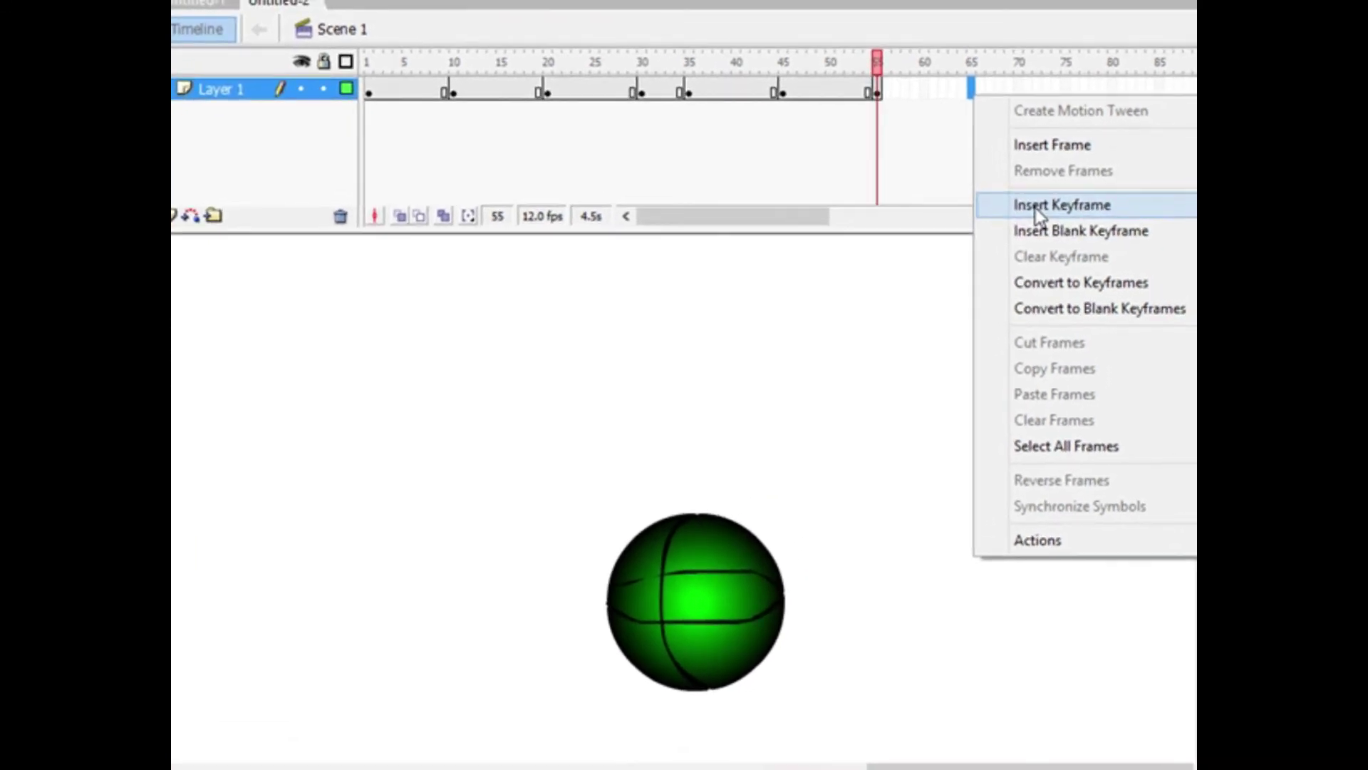
click(1037, 207)
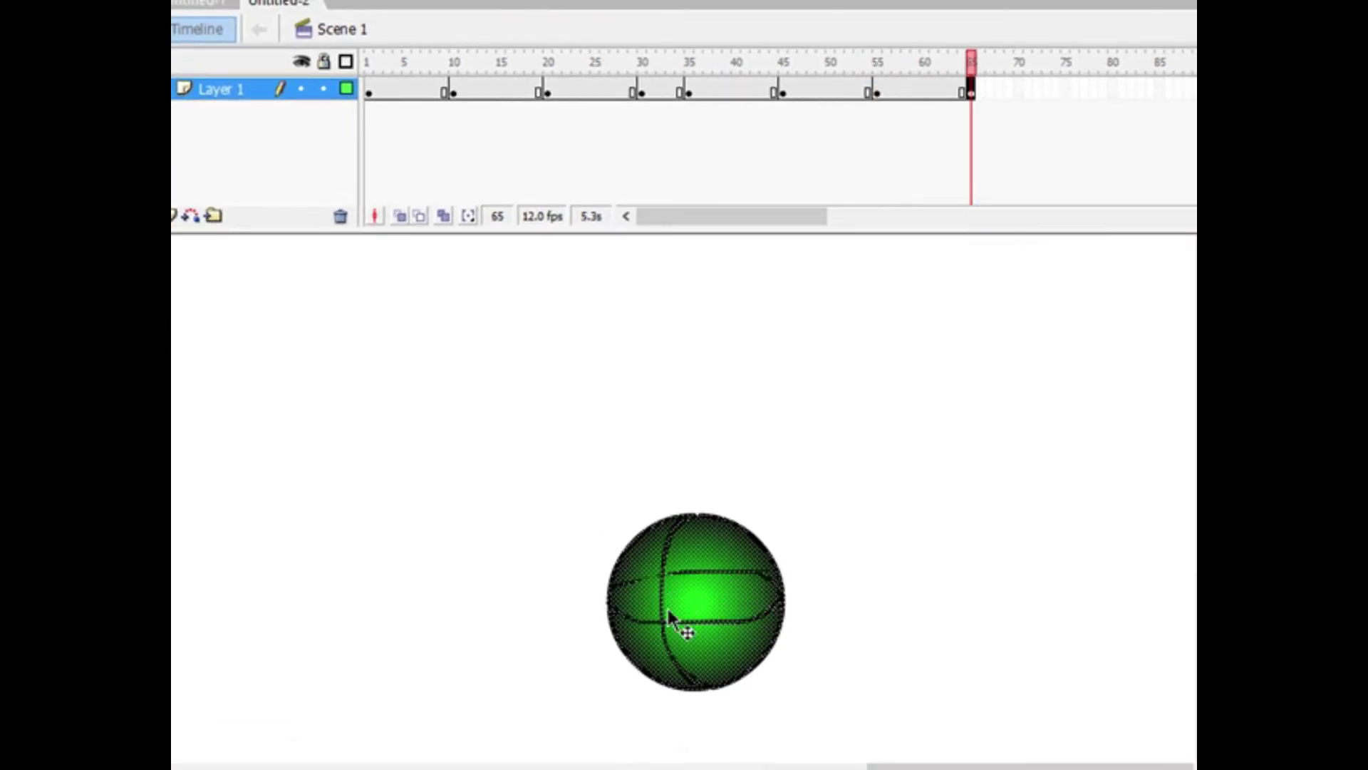
drag(663, 588, 935, 702)
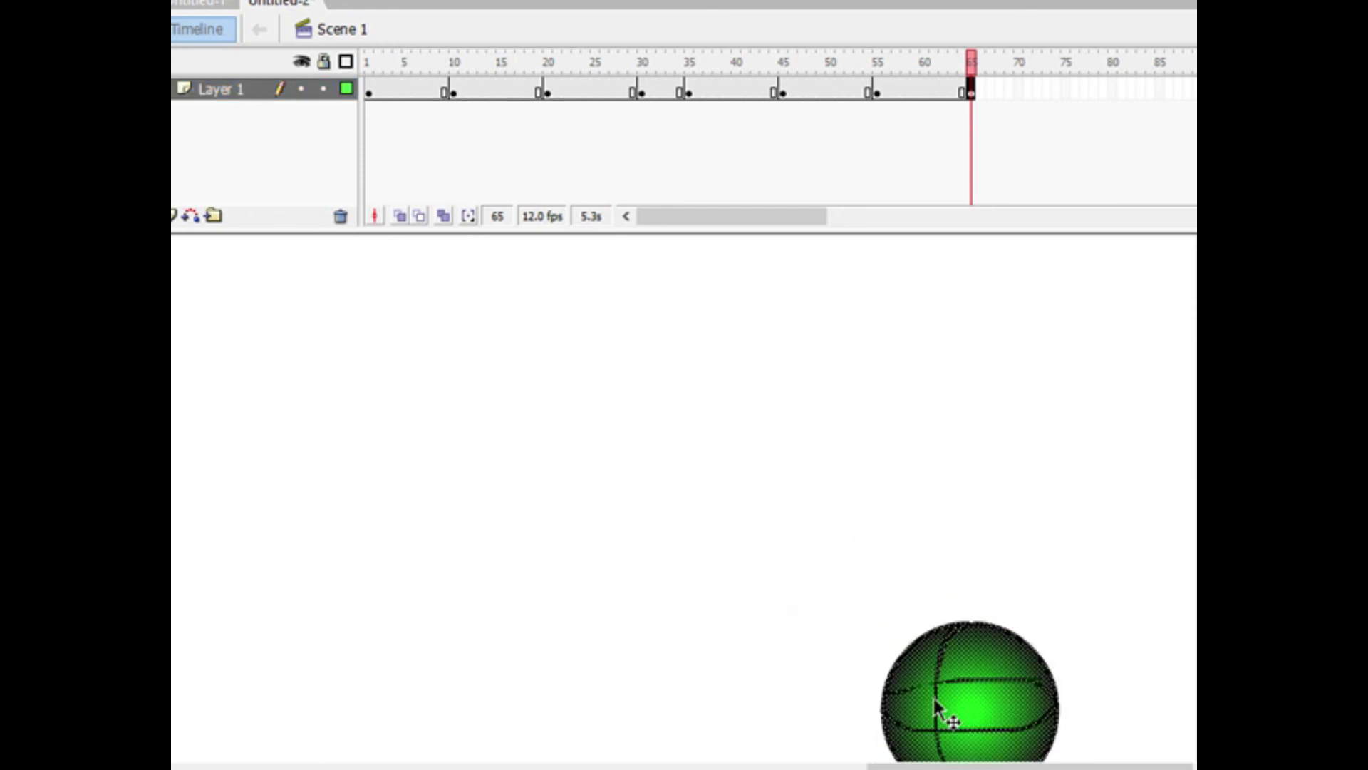
Step: Extend Layer 1 with a regular frame at frame 75, shifting the ball to the left, and test the movie
click(1063, 87)
right_click(1063, 87)
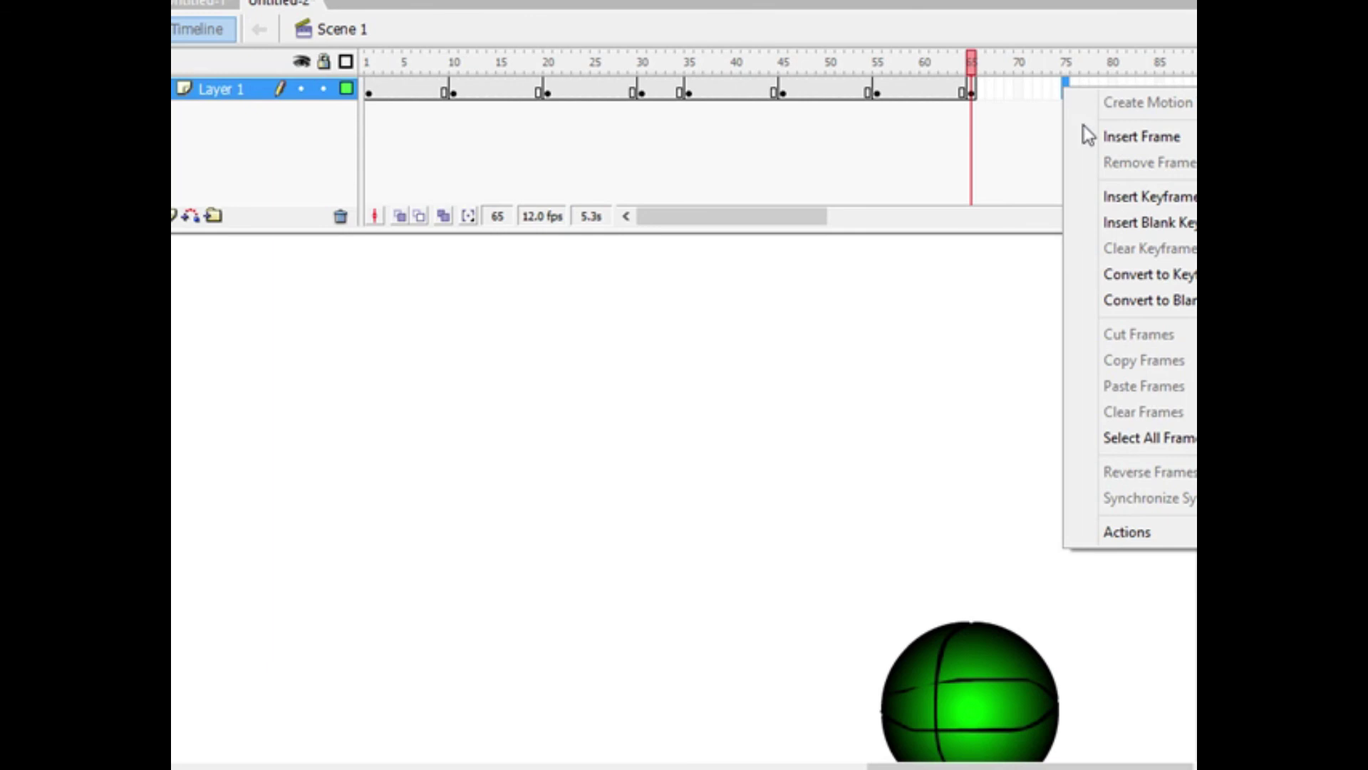
click(1092, 136)
drag(920, 704, 762, 721)
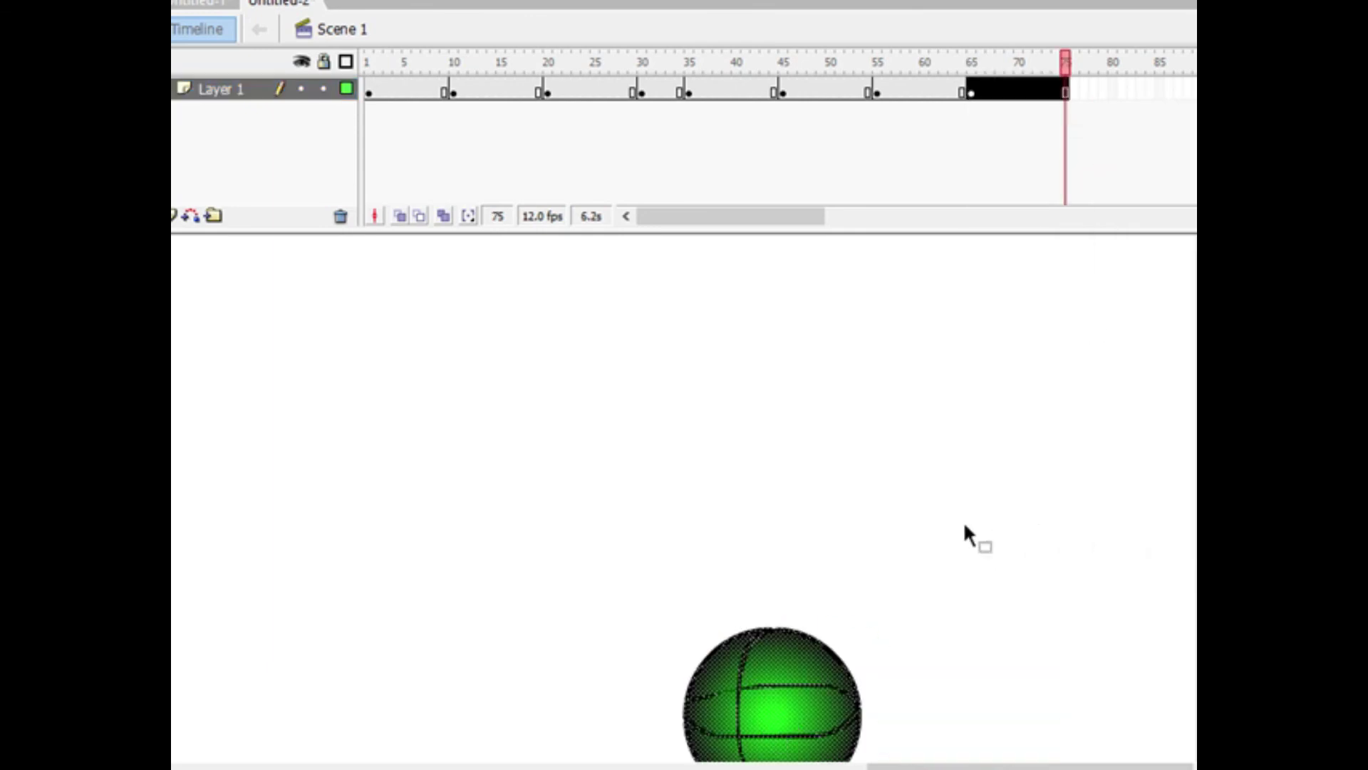
key(ctrl+Return)
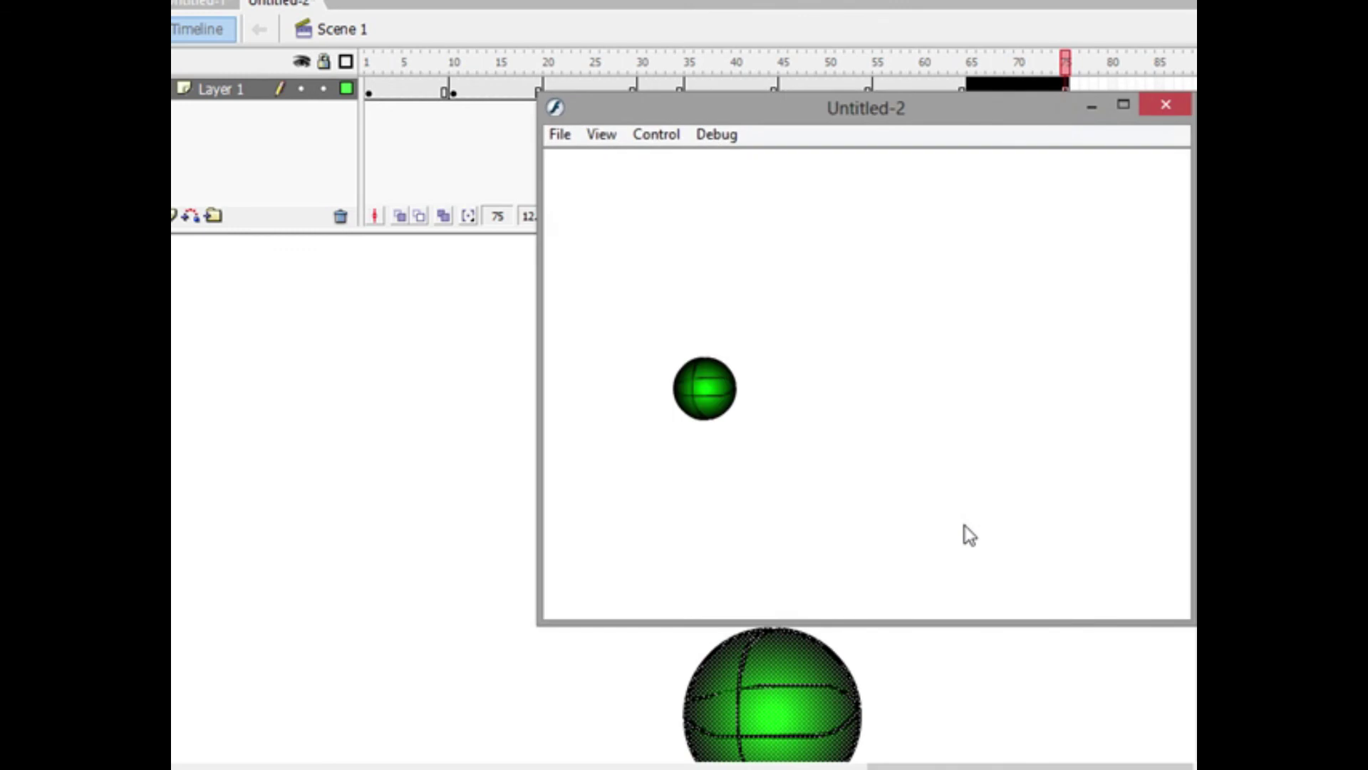